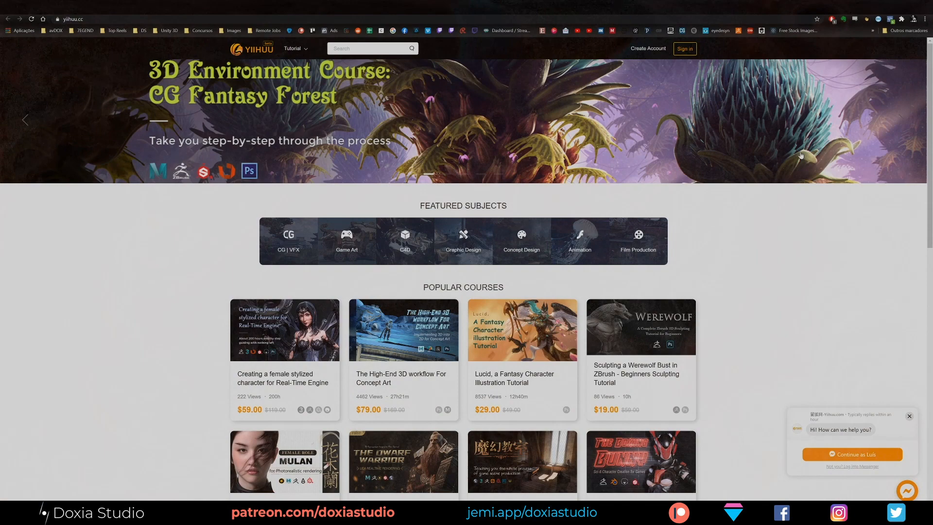
Step: Look through the YIIHUU home page, from the featured subjects and popular courses down to the industry experts section
scroll(828, 203, "down", 2)
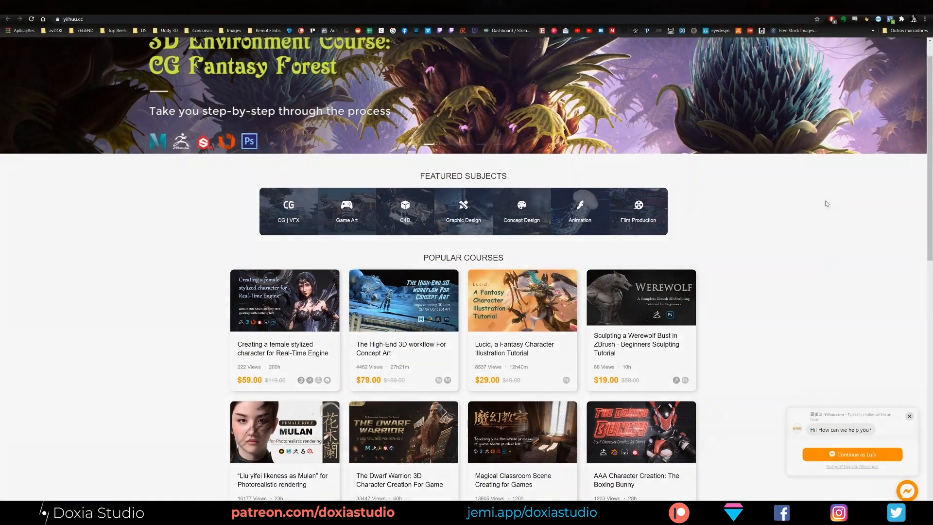
scroll(828, 203, "up", 2)
scroll(829, 204, "down", 1)
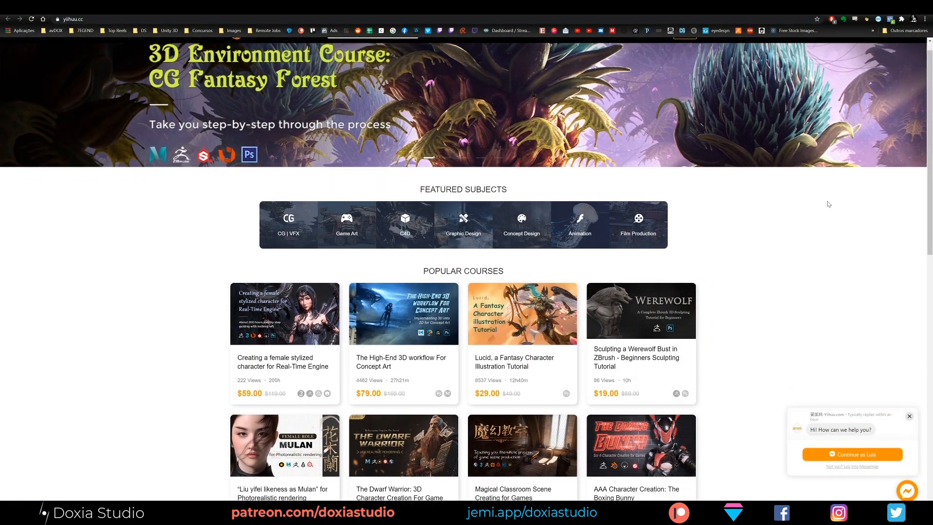
scroll(829, 204, "down", 8)
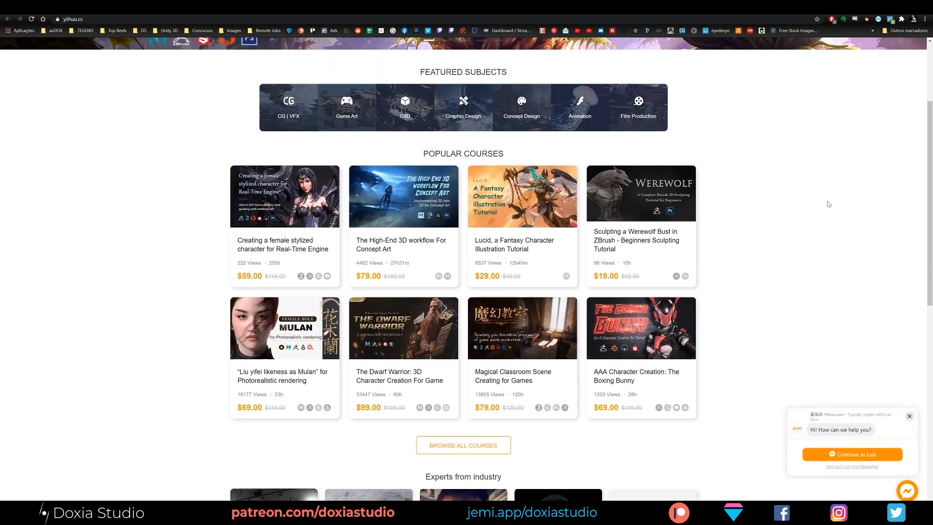
scroll(828, 204, "down", 4)
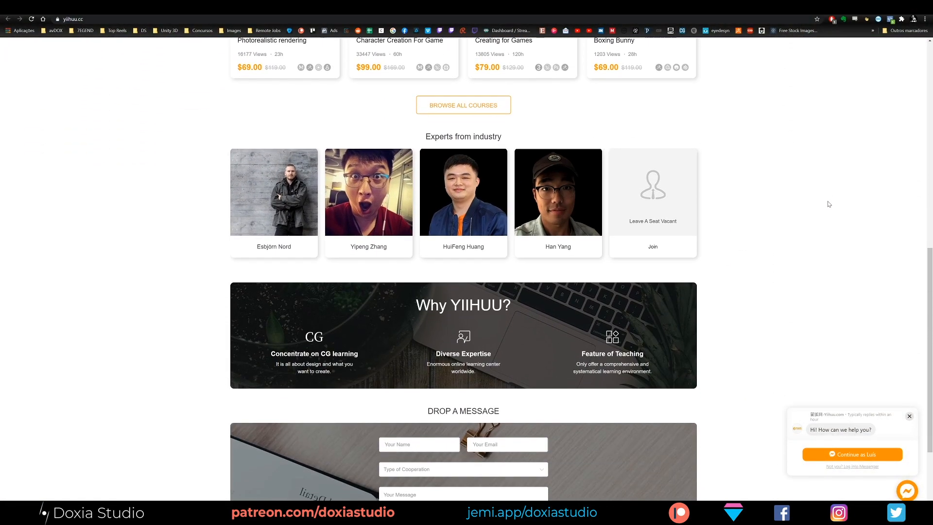
scroll(829, 205, "up", 9)
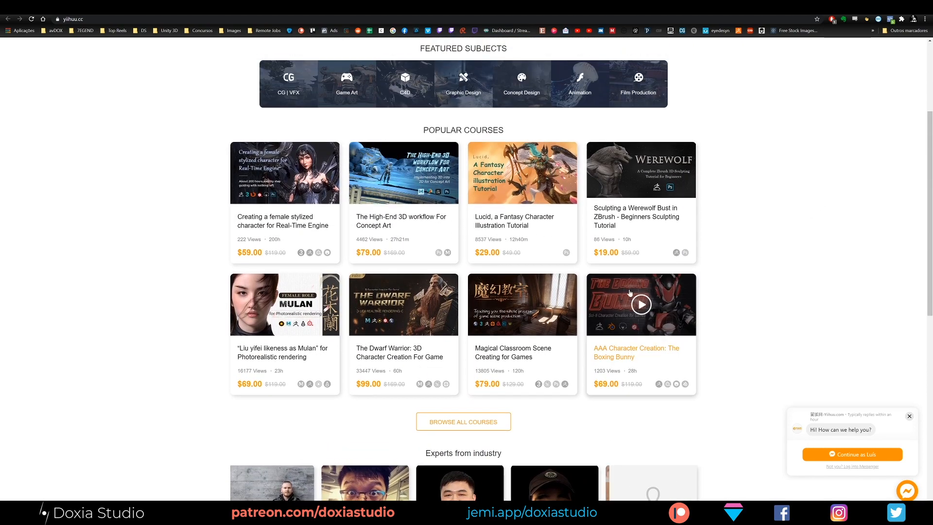
Step: Open the course "Creating a female stylized character for Real-Time Engine" and look through its detail page
left_click(323, 200)
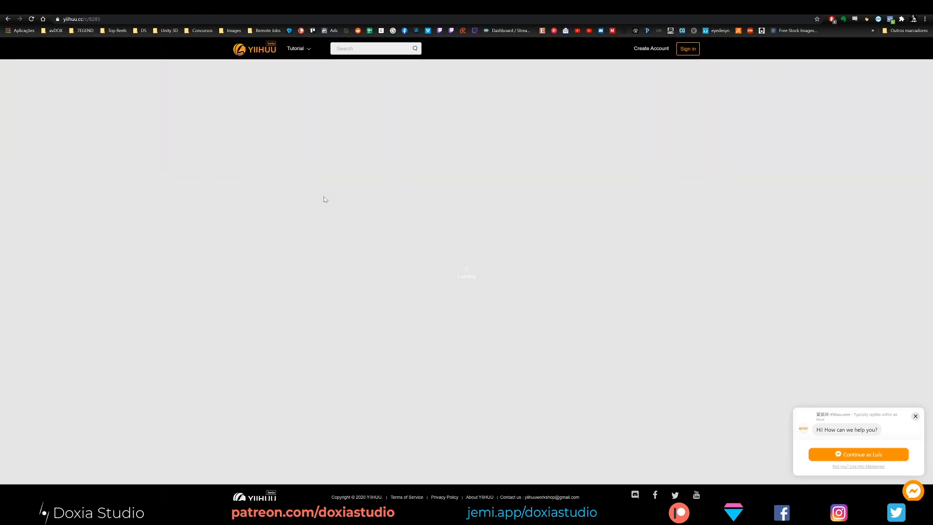
scroll(378, 237, "down", 10)
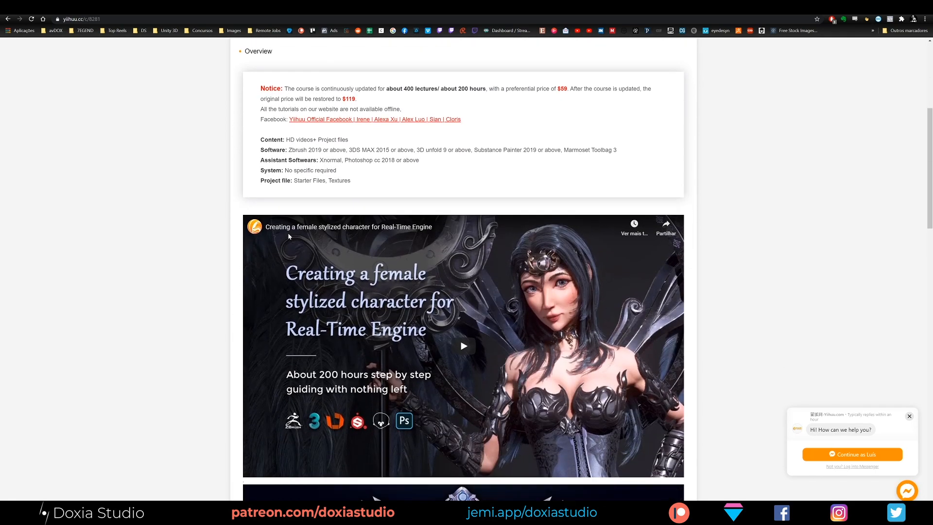
scroll(276, 240, "down", 12)
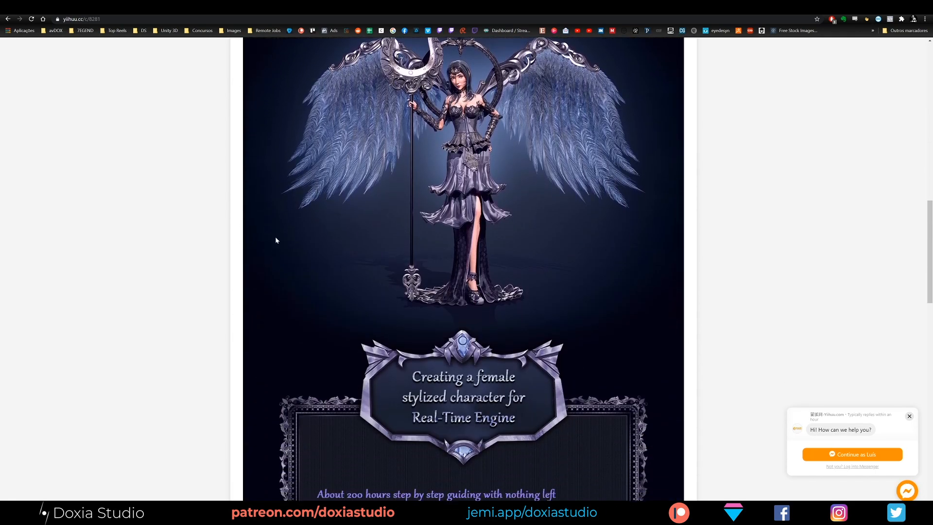
scroll(276, 240, "down", 5)
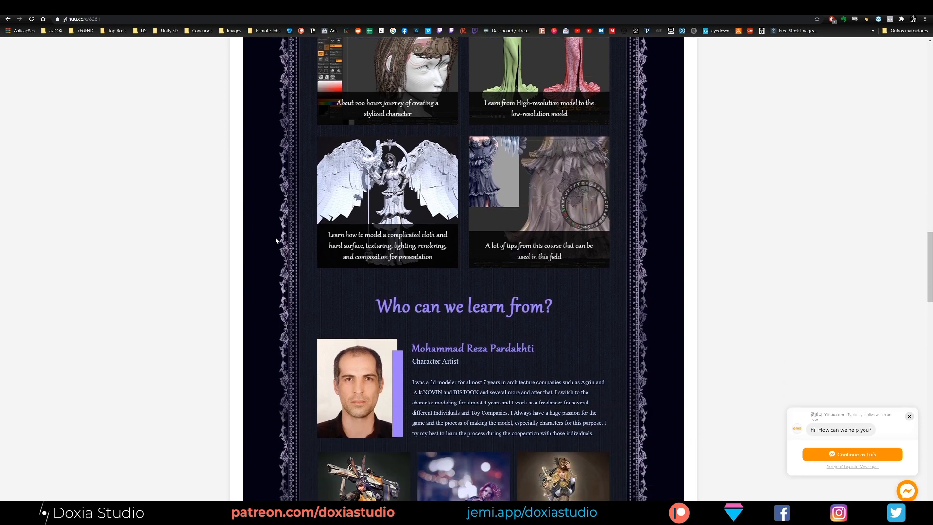
scroll(276, 236, "up", 13)
scroll(277, 230, "up", 13)
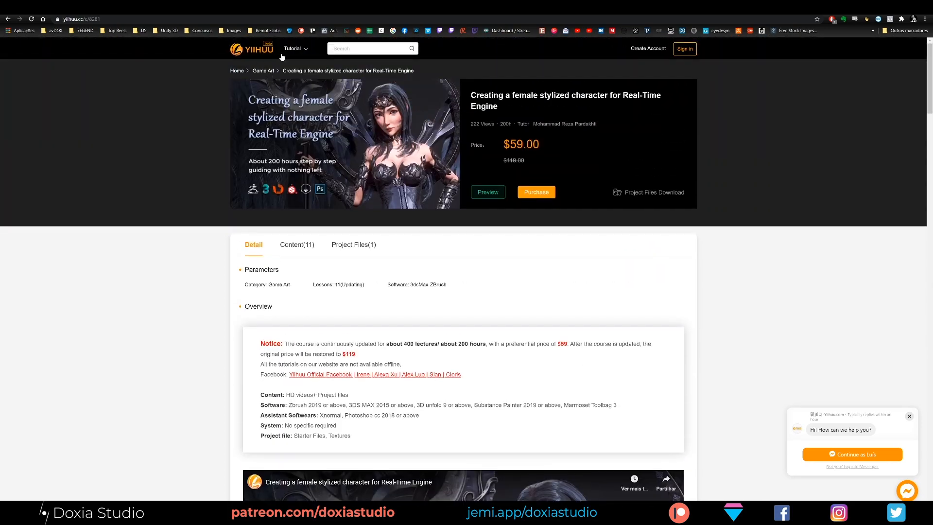
Step: Open the CG | VFX tutorial category and look through its course list
left_click(307, 69)
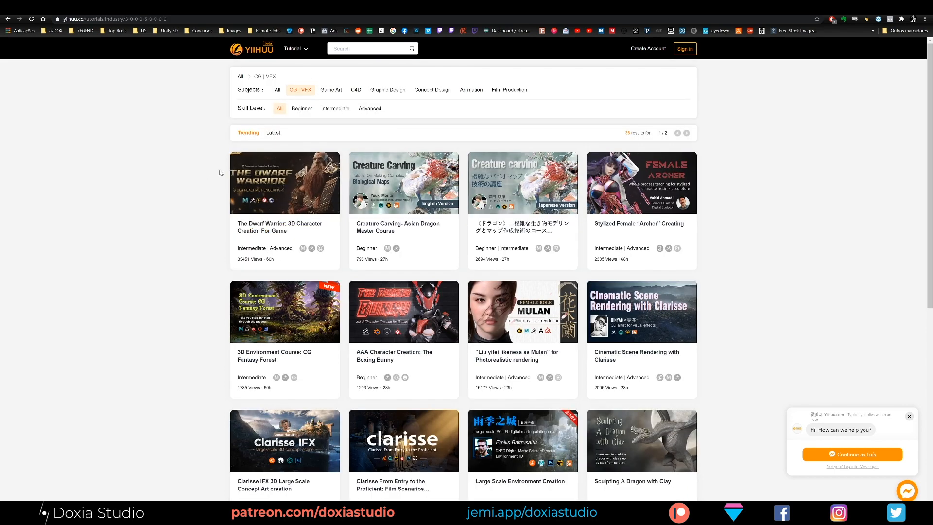
scroll(208, 176, "down", 3)
scroll(207, 177, "down", 4)
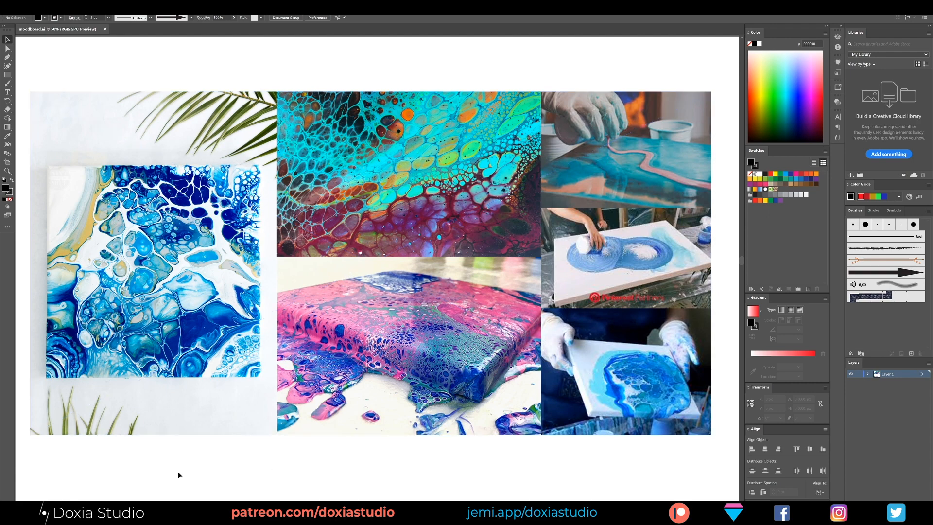
Step: Examine the moodboard's hue, saturation and brightness scales and the mapping of hue and brightness to viscosity and density
left_click_drag(183, 462, 239, 183)
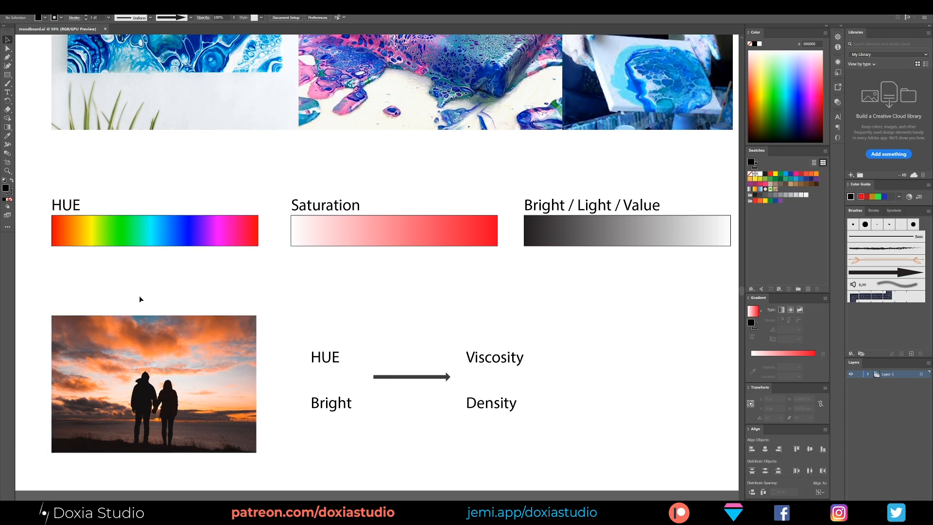
left_click_drag(108, 182, 39, 212)
left_click_drag(271, 177, 403, 223)
left_click_drag(666, 213, 675, 214)
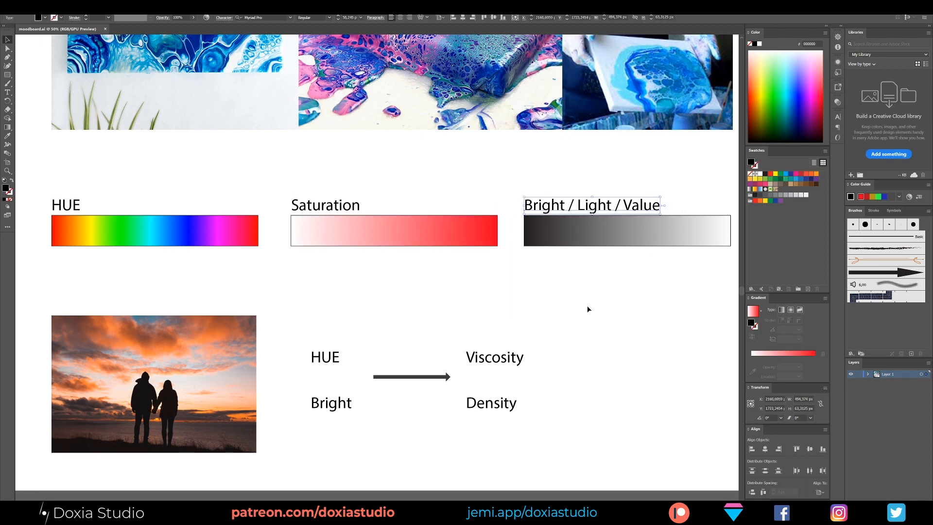
left_click_drag(485, 365, 514, 399)
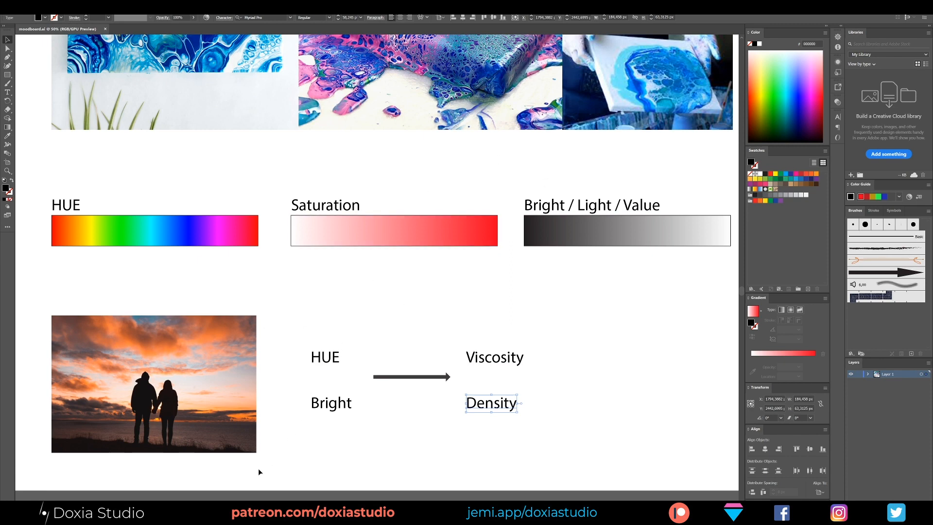
Step: Switch to the empty Houdini scene and add a Geometry node at object level
mouse_move(210, 512)
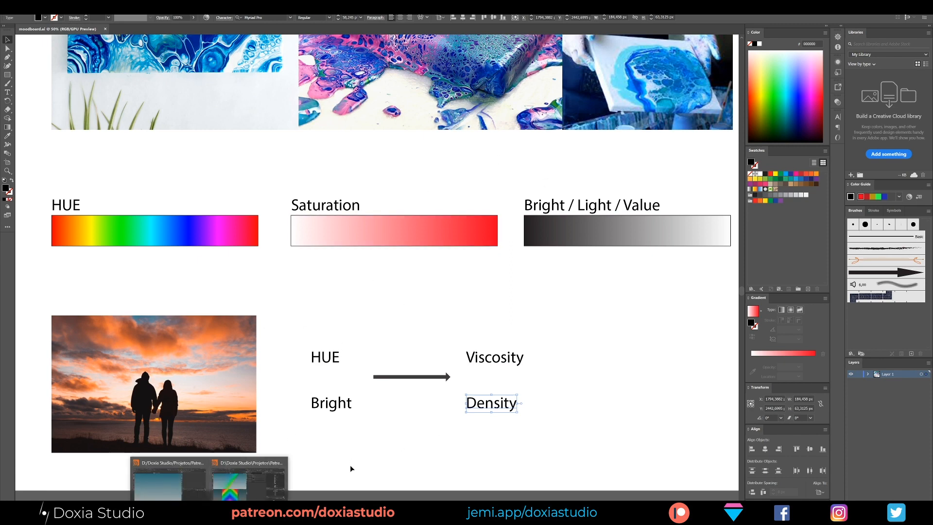
left_click(196, 488)
key("Tab")
type("geo")
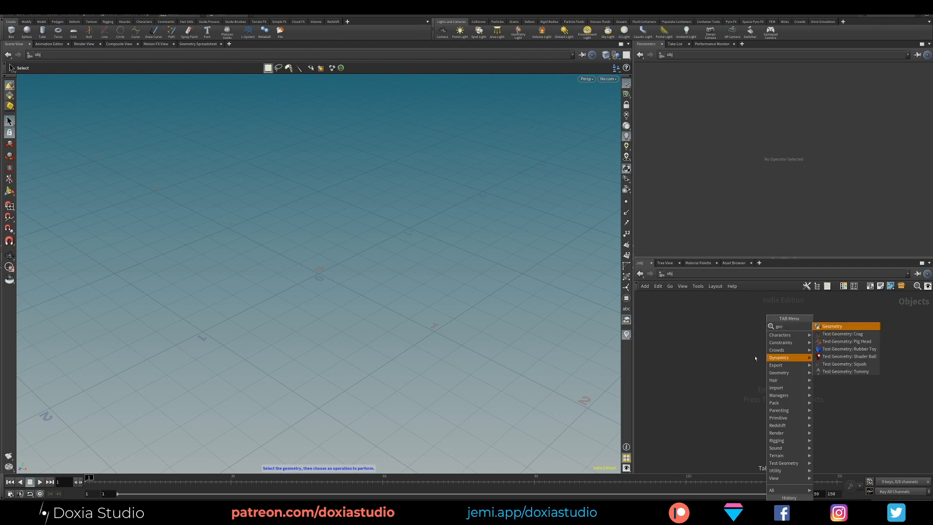
key("Return")
left_click(761, 350)
Step: Rename the Geometry node to "ink" and enter its network
double_click(784, 350)
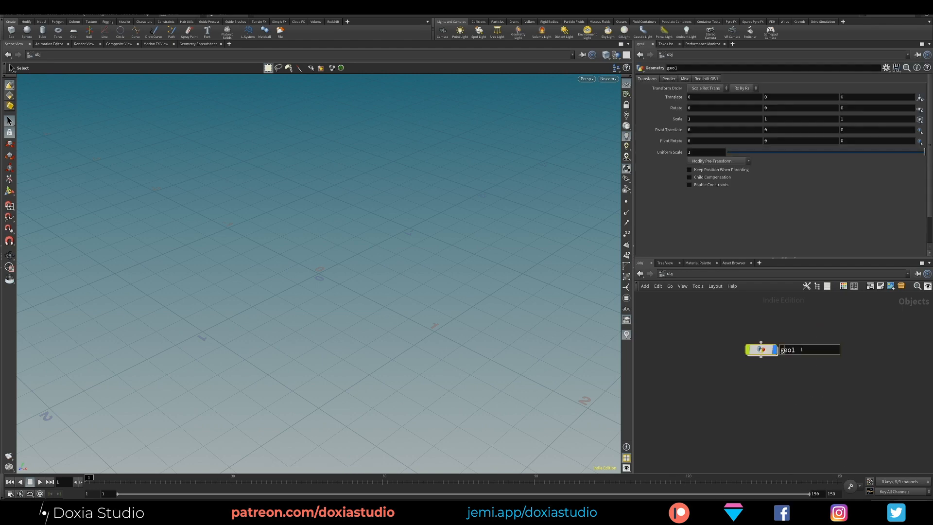
key("BackSpace")
type("ink")
key("Return")
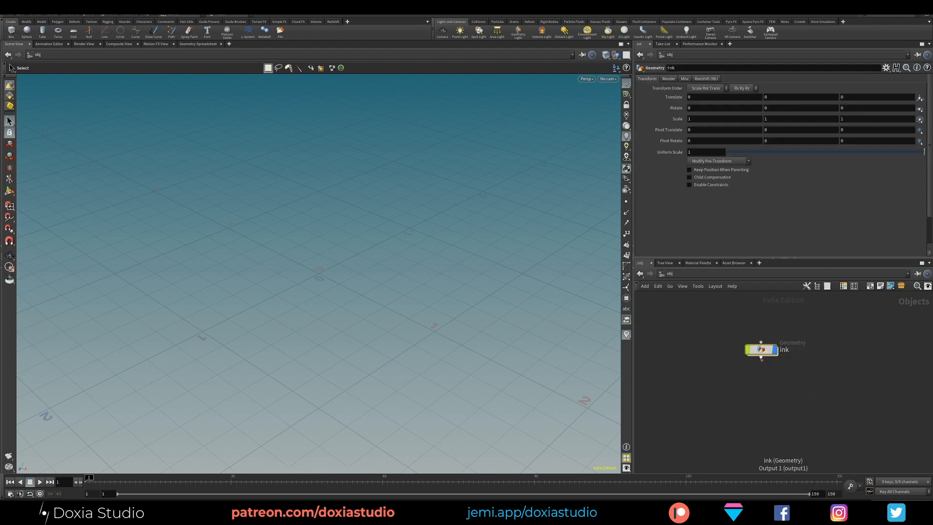
double_click(761, 350)
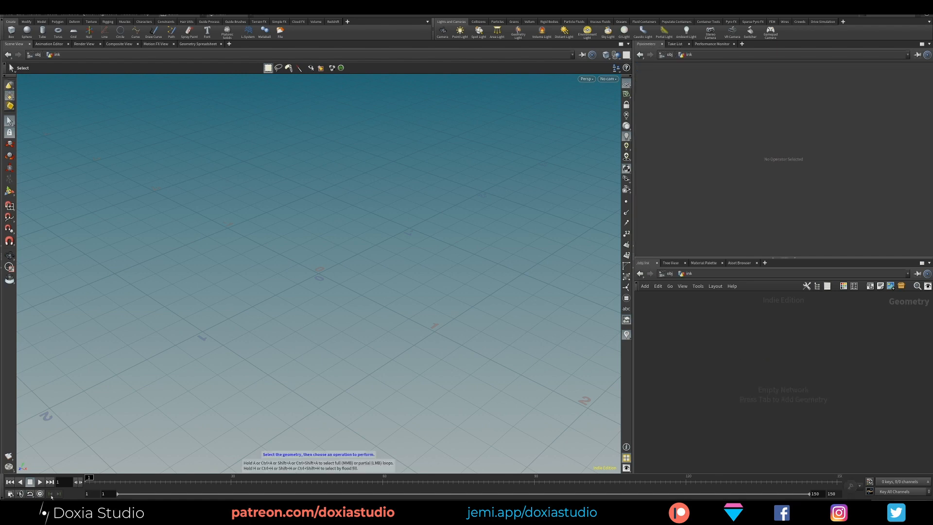
Step: Switch to the MIX_LIQUIDS folder, view the reference image pattern05-02.png and return to Houdini
key("alt+Tab")
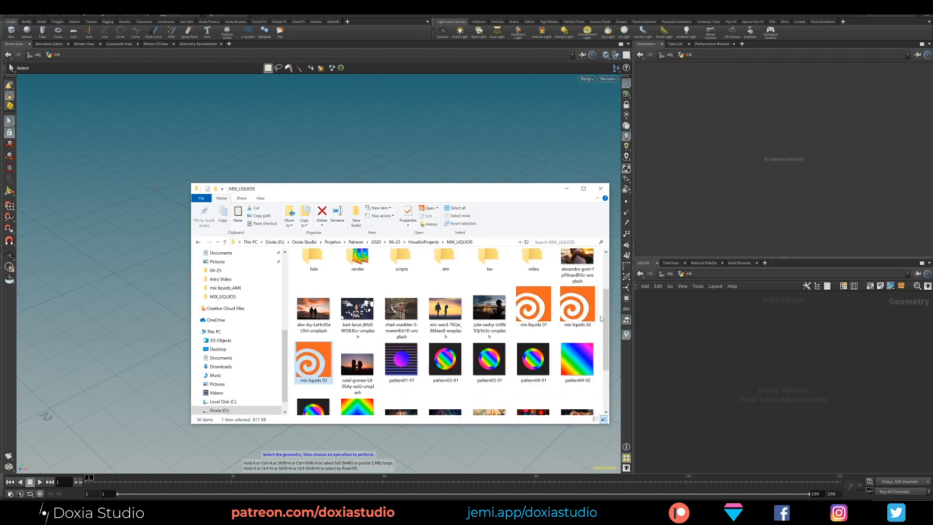
scroll(359, 373, "down", 1)
double_click(357, 352)
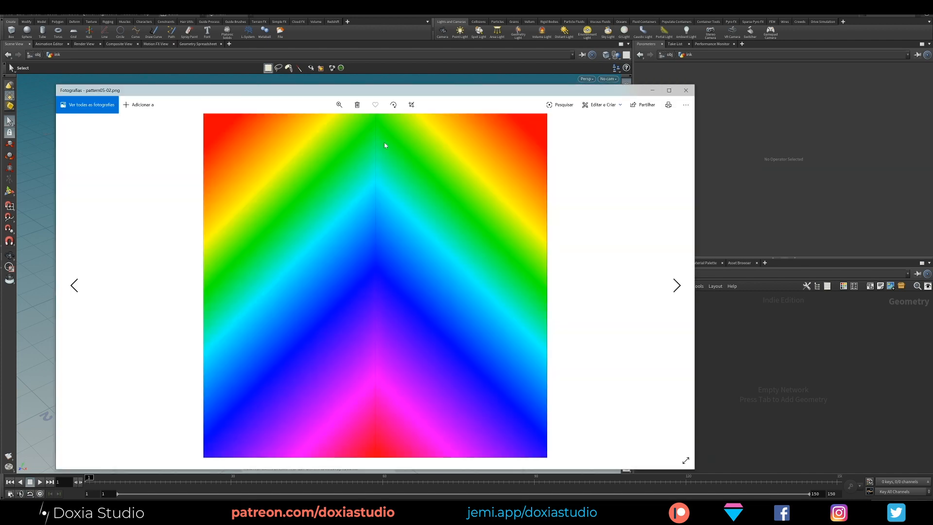
left_click(747, 343)
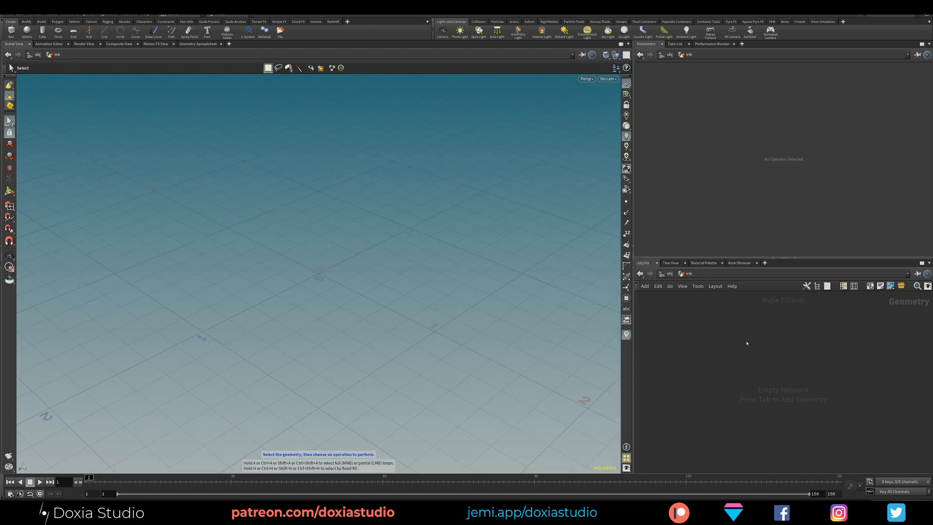
Step: Add a Box node inside the ink geometry network
key("Tab")
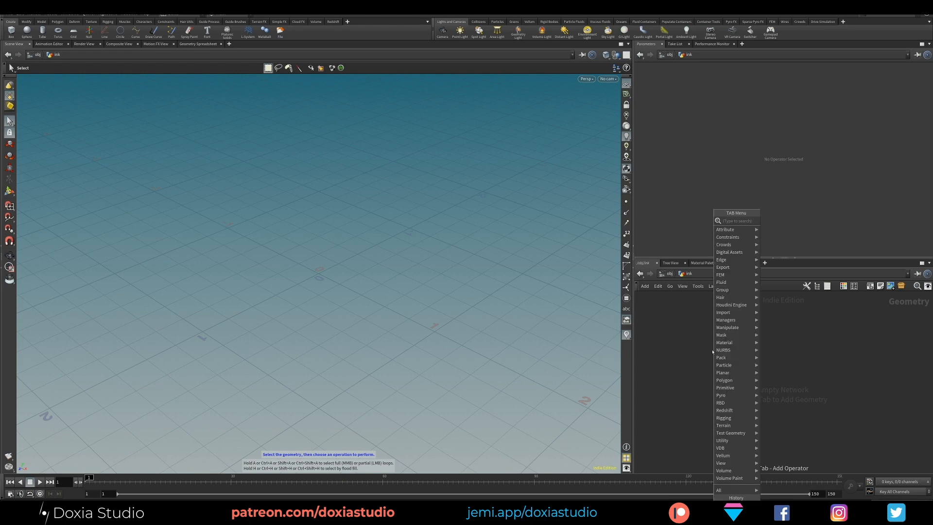
type("boc")
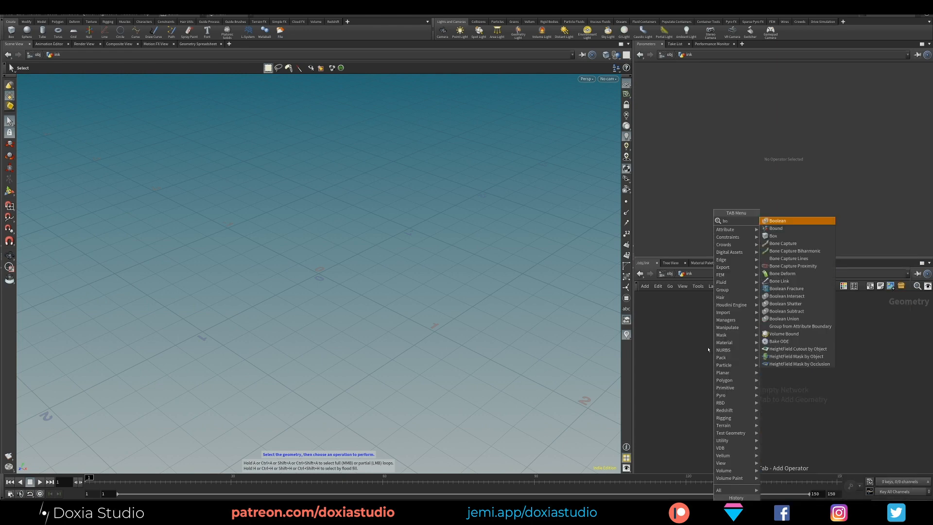
key("BackSpace")
type("x")
key("Return")
left_click(710, 348)
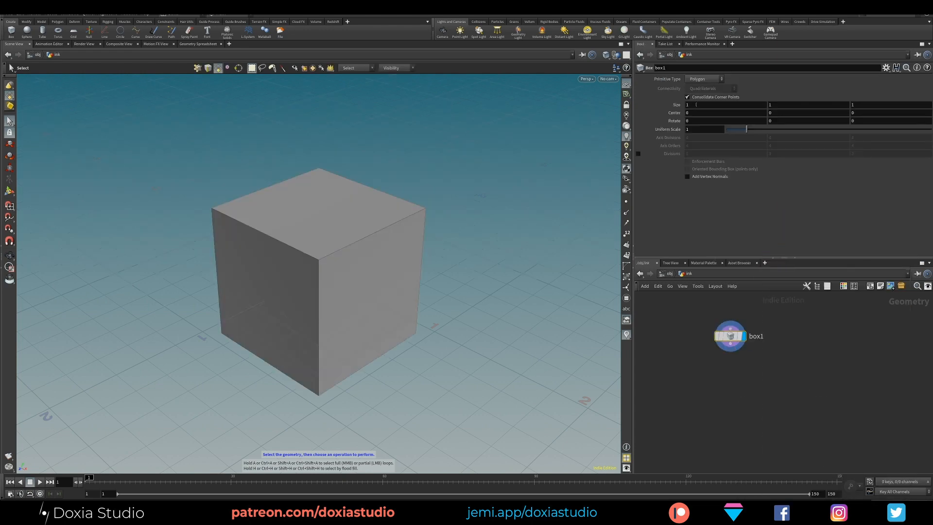
Step: Set the box size to 10 × 0.4 × 10 to make a flat slab and frame it in the viewport
left_click(696, 105)
type("10")
key("Tab")
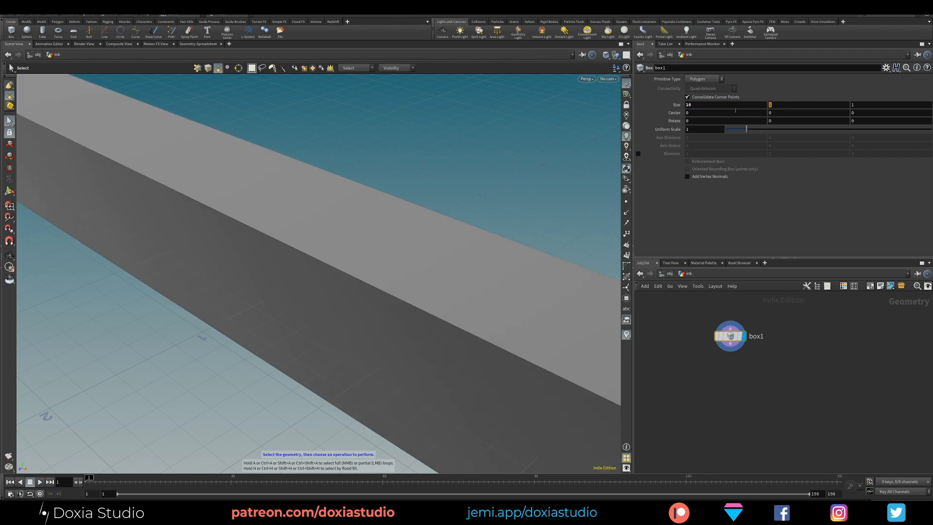
key("Tab")
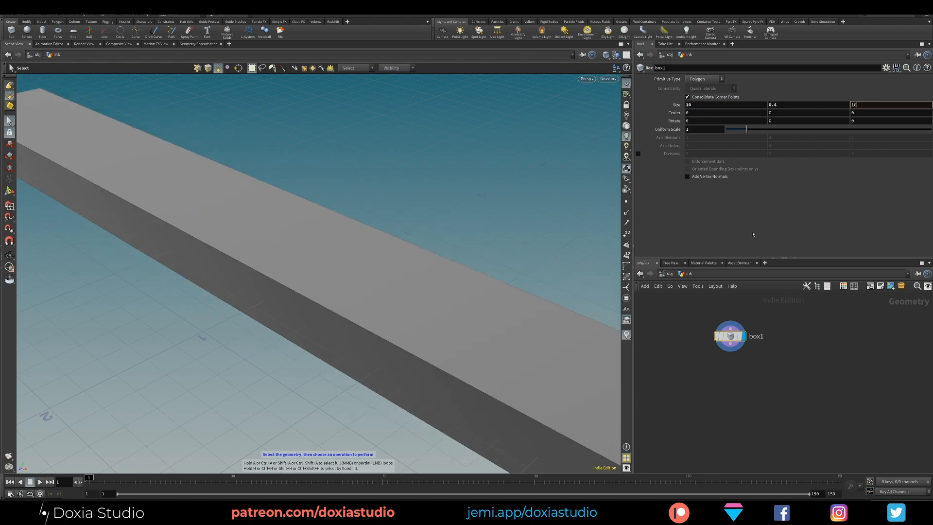
type("10")
key("Return")
key("space+h")
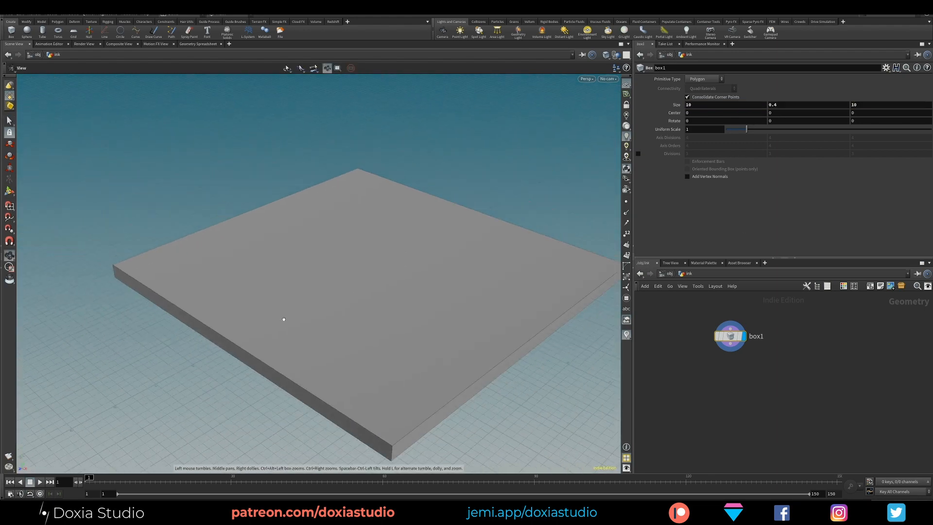
left_click_drag(283, 319, 360, 252)
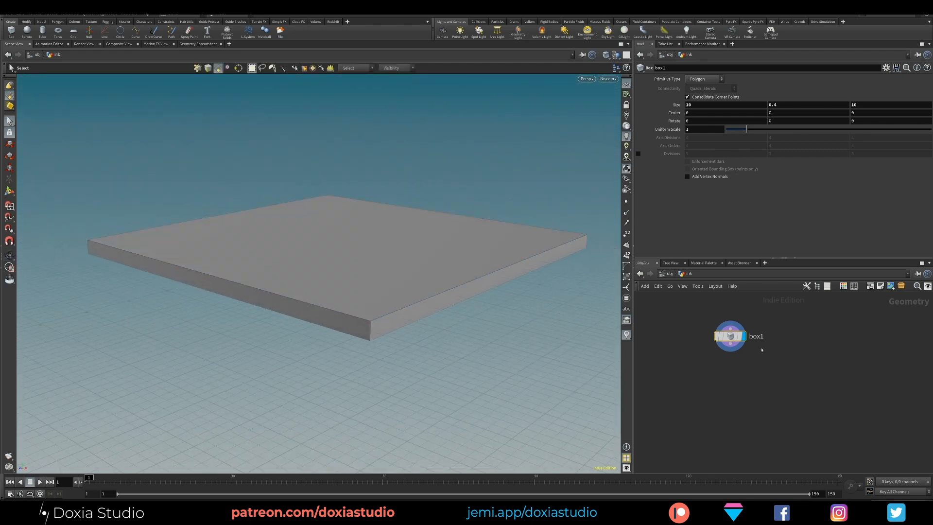
Step: Add a Transform node connected below the box node
key("Tab")
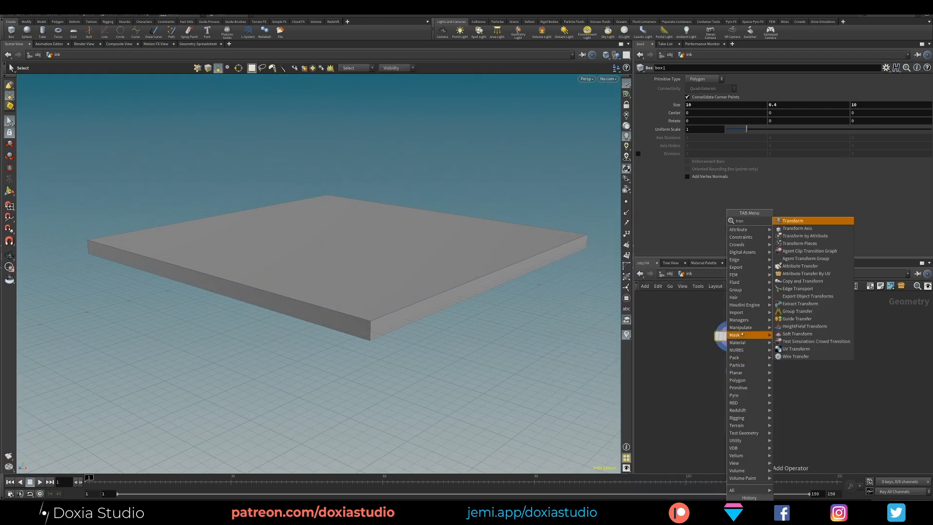
key("Return")
left_click(740, 372)
left_click(741, 373)
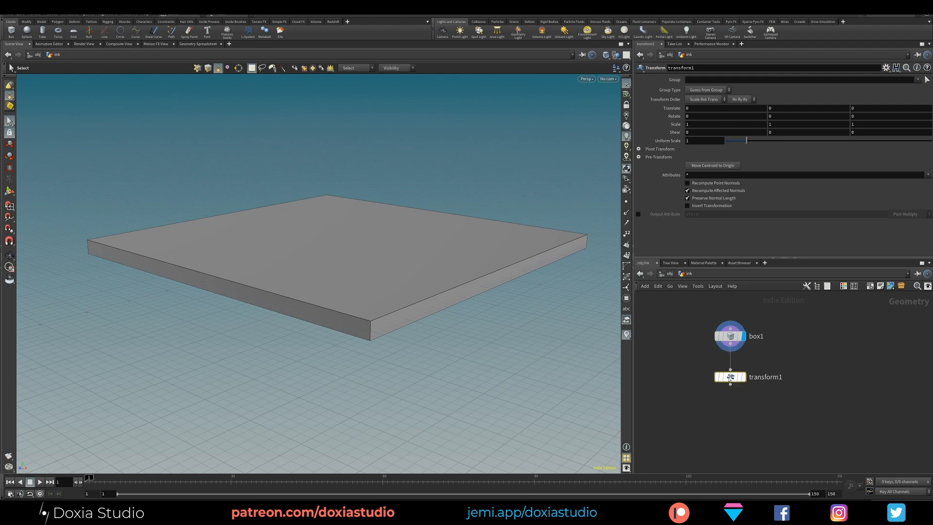
Step: Display the Transform node's output and set its X rotation to 90 degrees to stand the slab upright
left_click(700, 116)
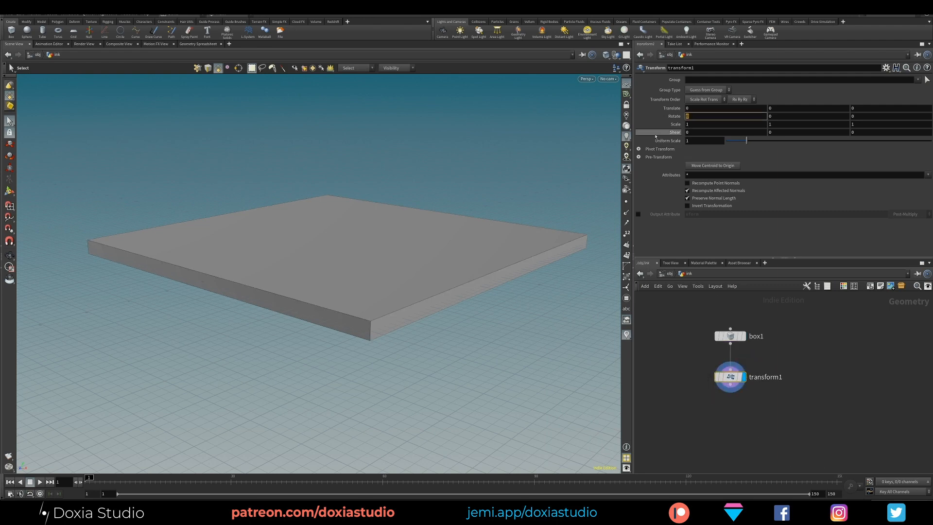
type("90")
key("Return")
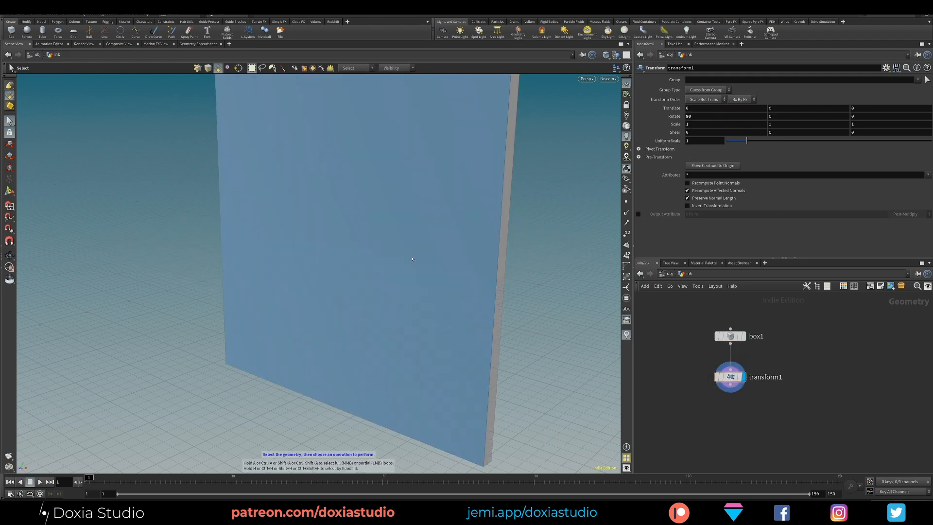
left_click_drag(370, 252, 335, 166)
key("s")
left_click(327, 158)
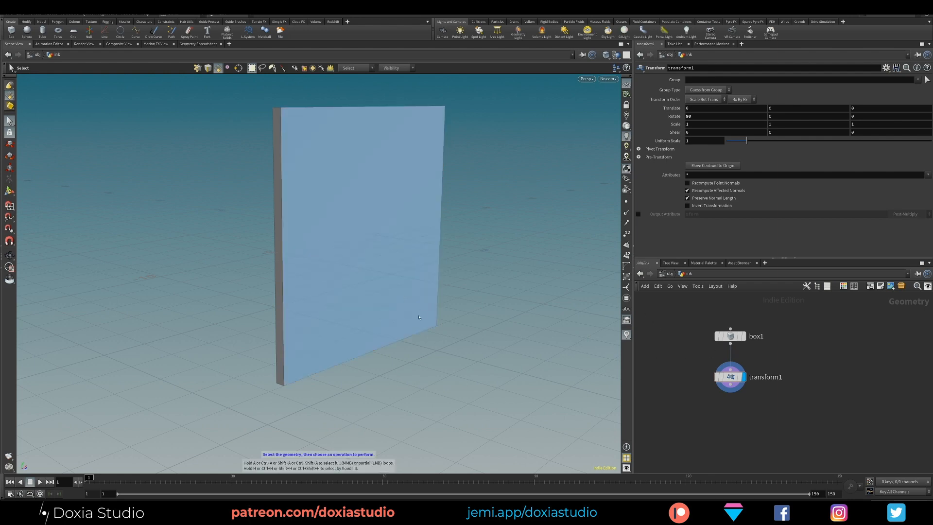
Step: Space the box node further above the Transform node and compare their flat and upright outputs in the viewport
left_click_drag(422, 321, 404, 327, "alt")
middle_click_drag(421, 307, 410, 343, "alt")
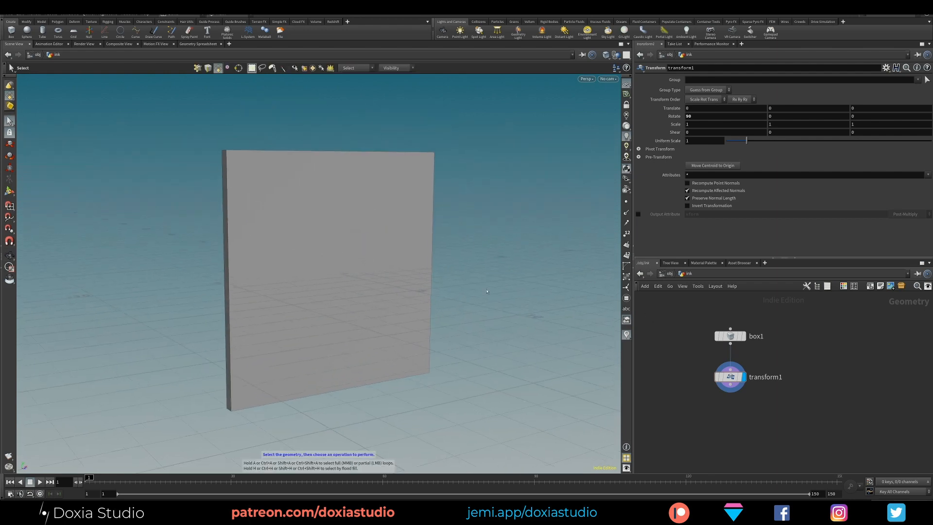
left_click_drag(734, 337, 731, 320)
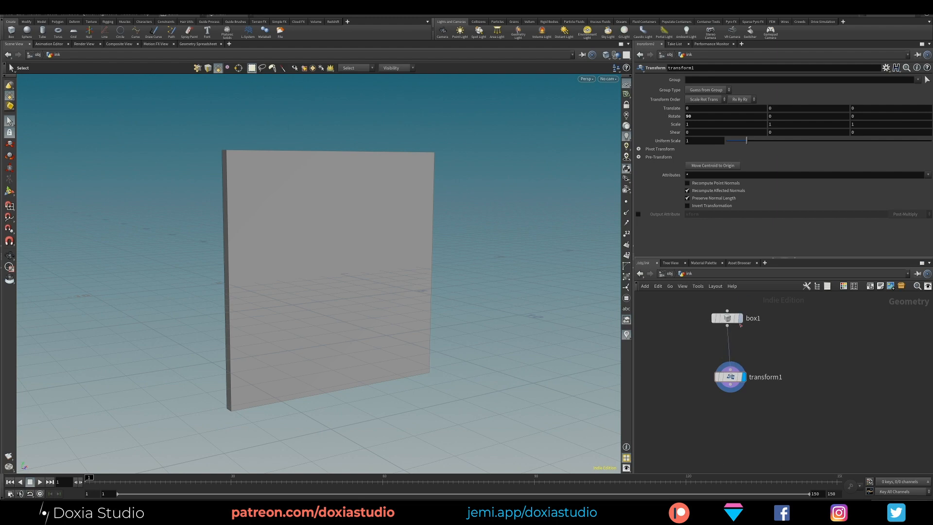
left_click(739, 319)
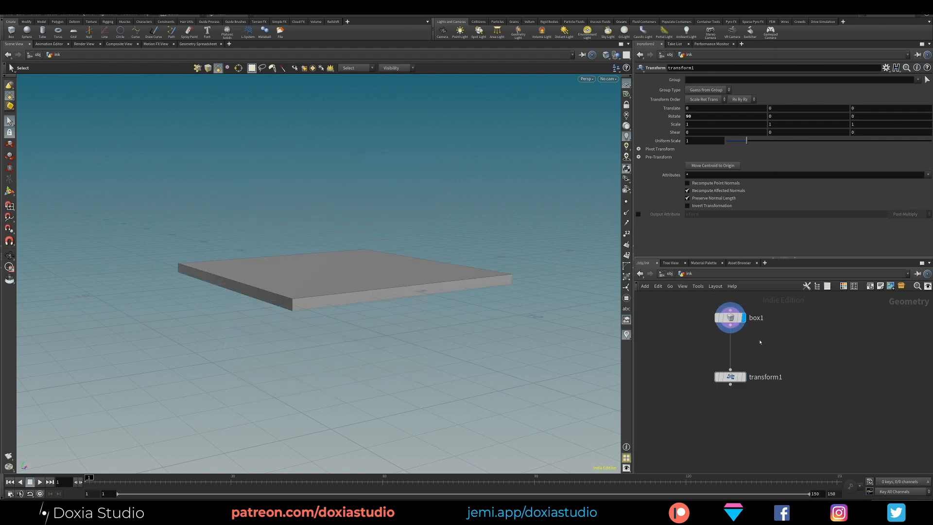
left_click(729, 318)
left_click_drag(330, 262, 364, 291)
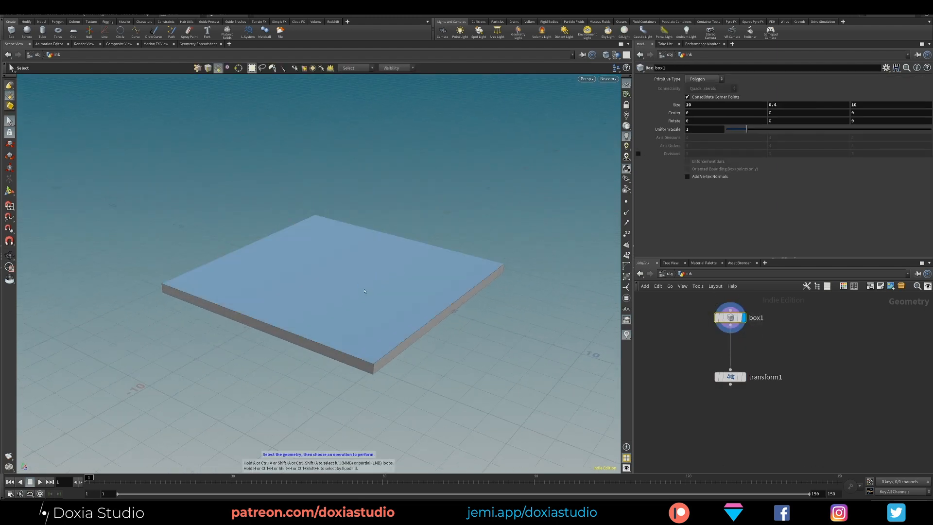
left_click(730, 377)
left_click(742, 377)
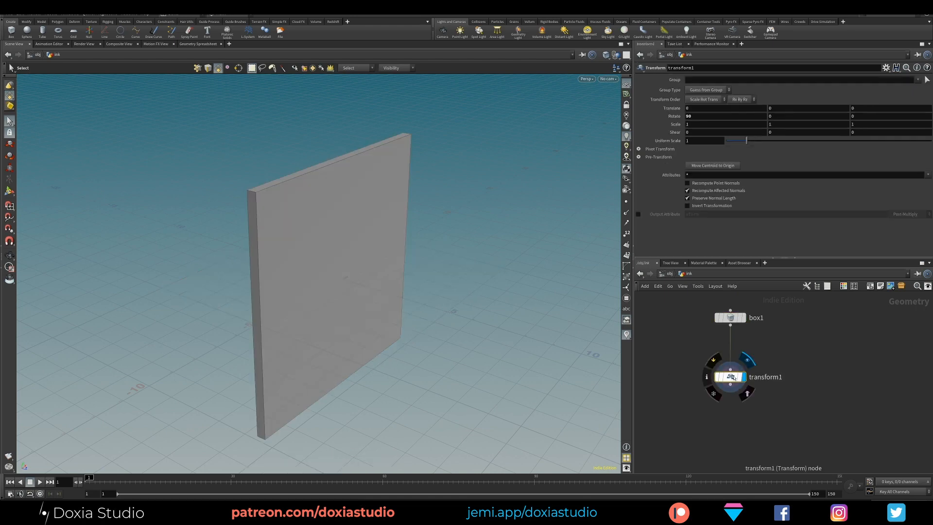
Step: Insert a Points from Volume node between the box and Transform nodes and display its output
left_click(733, 317)
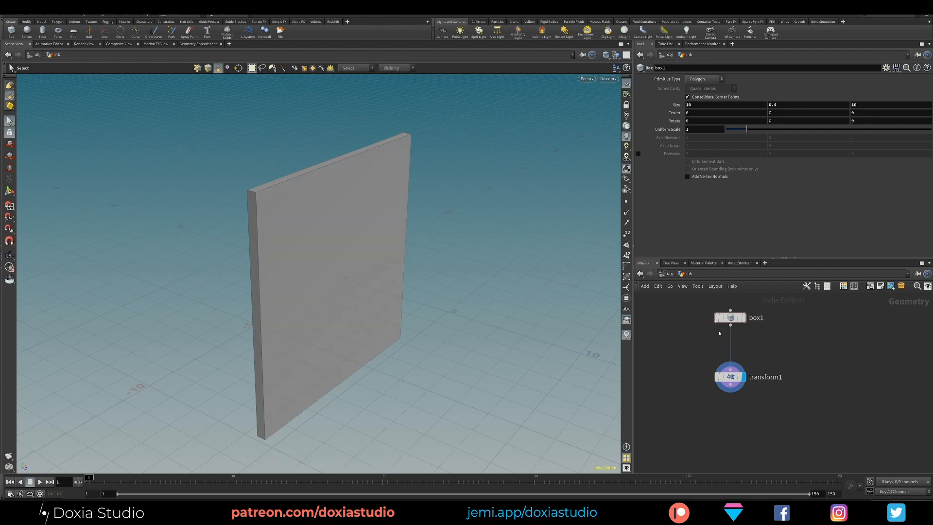
key("Tab")
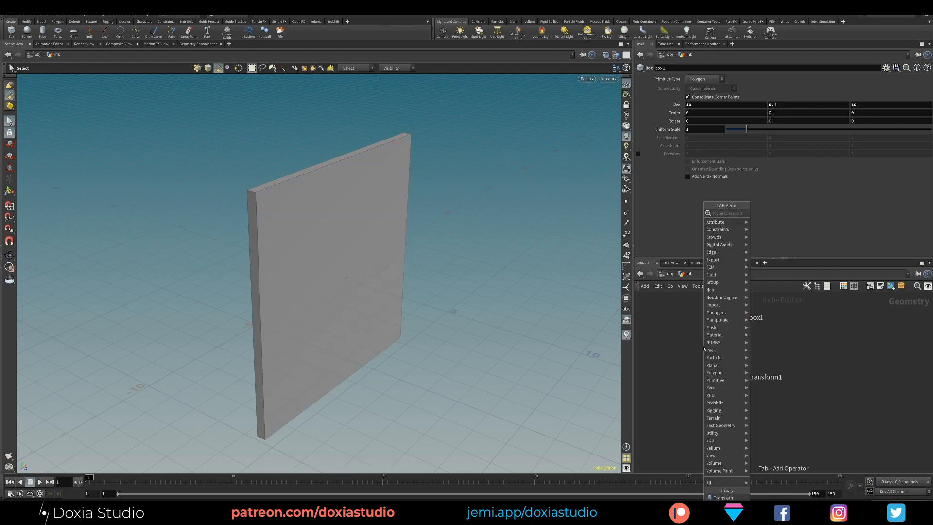
key("Escape")
key("Tab")
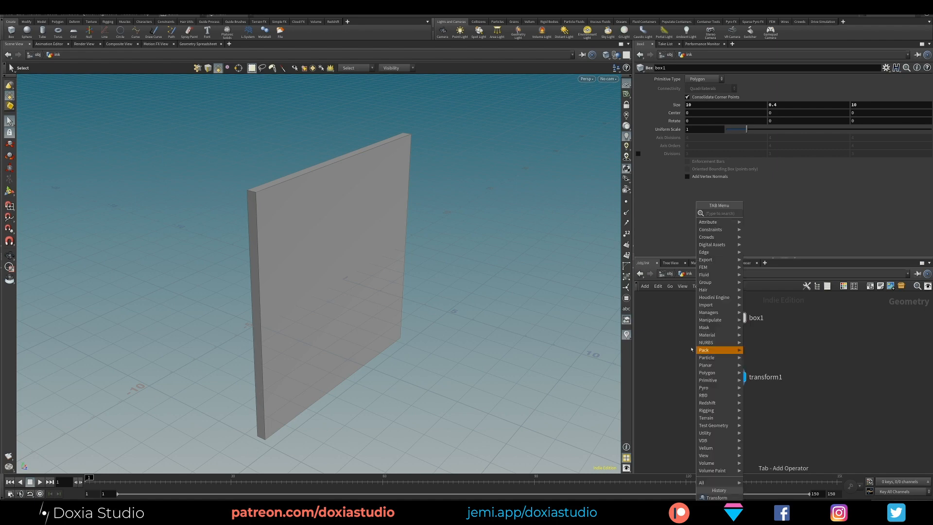
type("point")
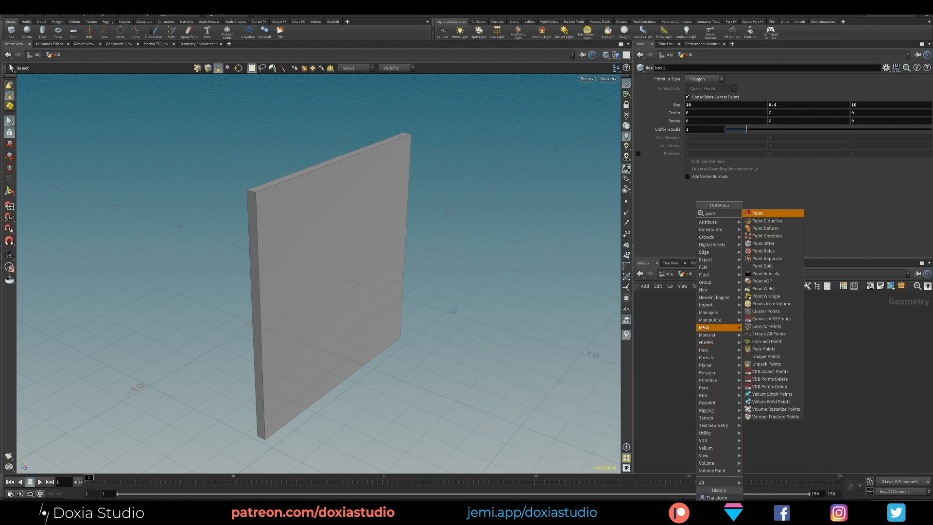
left_click(772, 303)
left_click(702, 344)
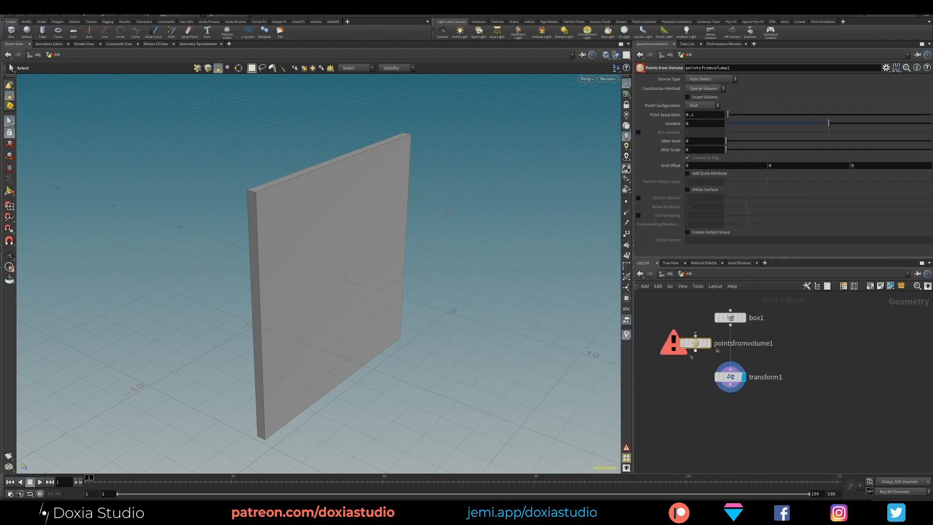
left_click_drag(705, 343, 735, 348)
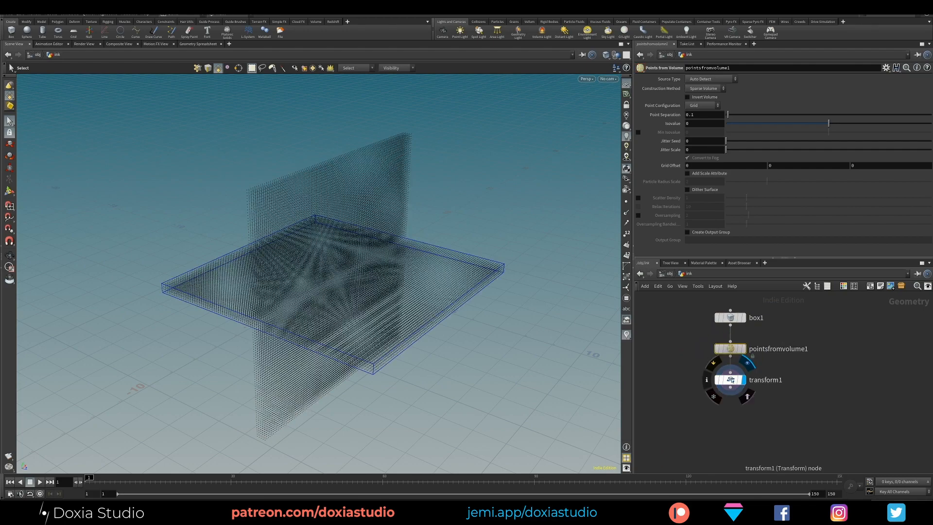
left_click(743, 348)
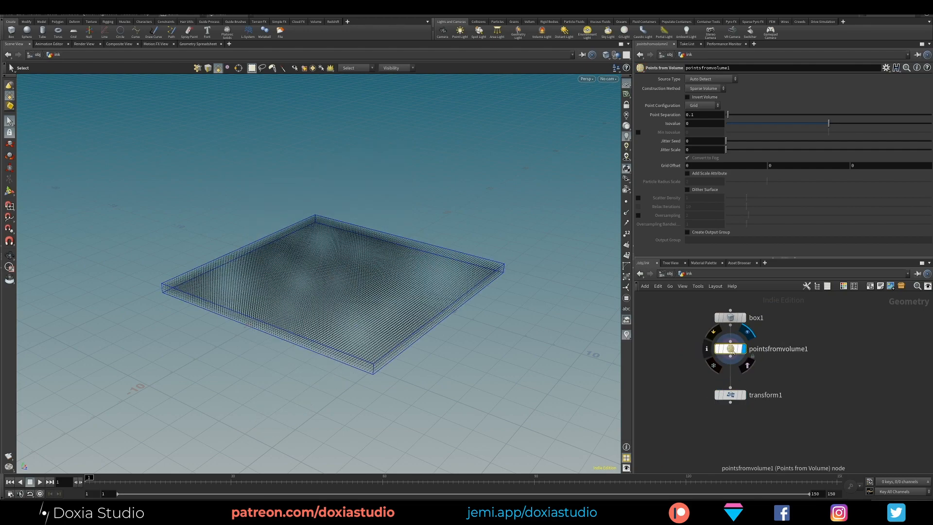
Step: Set the Points from Volume node's jitter scale to 1 to break up the regular point grid
left_click_drag(458, 306, 368, 334, "alt")
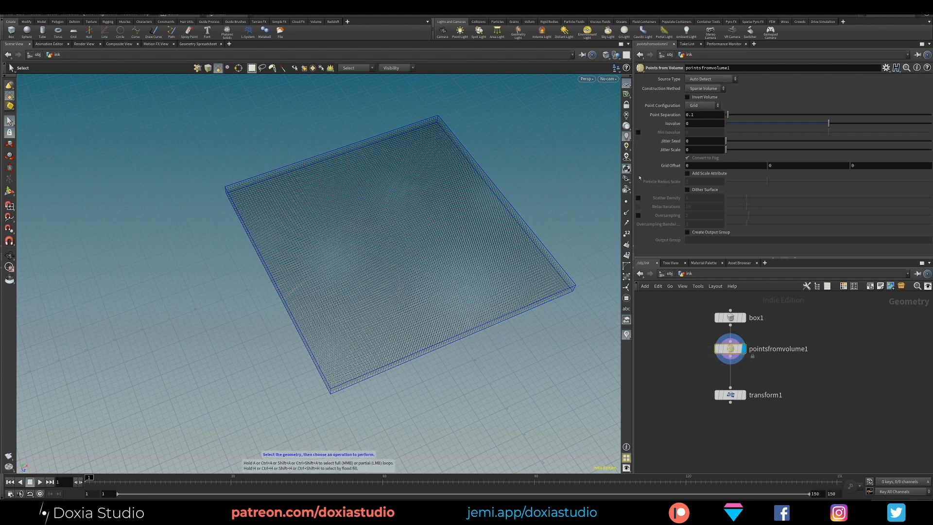
left_click_drag(469, 233, 439, 283, "alt")
right_click_drag(439, 283, 555, 270, "alt")
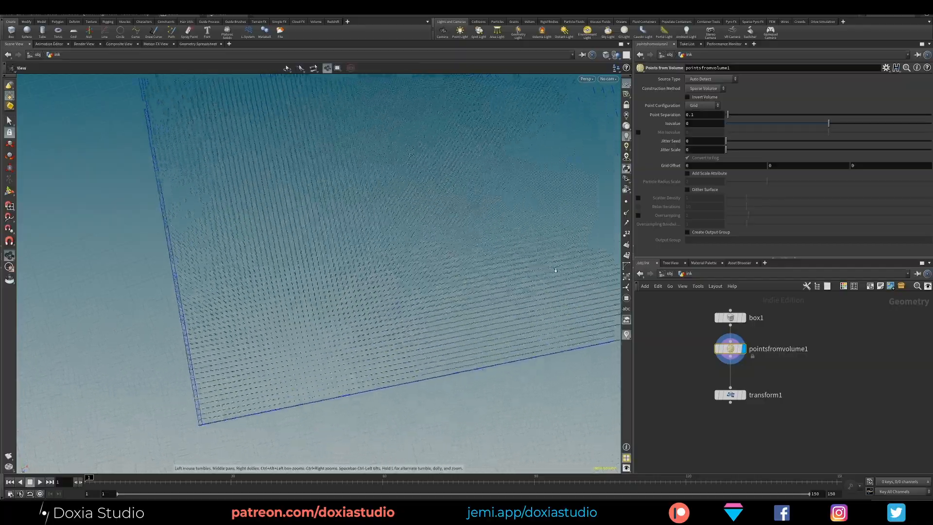
left_click_drag(421, 299, 462, 283, "alt")
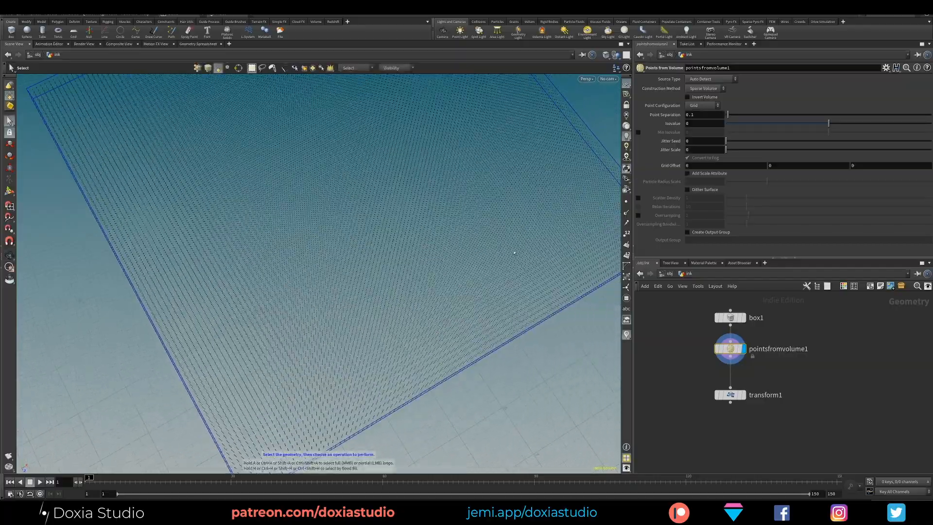
left_click_drag(514, 253, 443, 221, "alt")
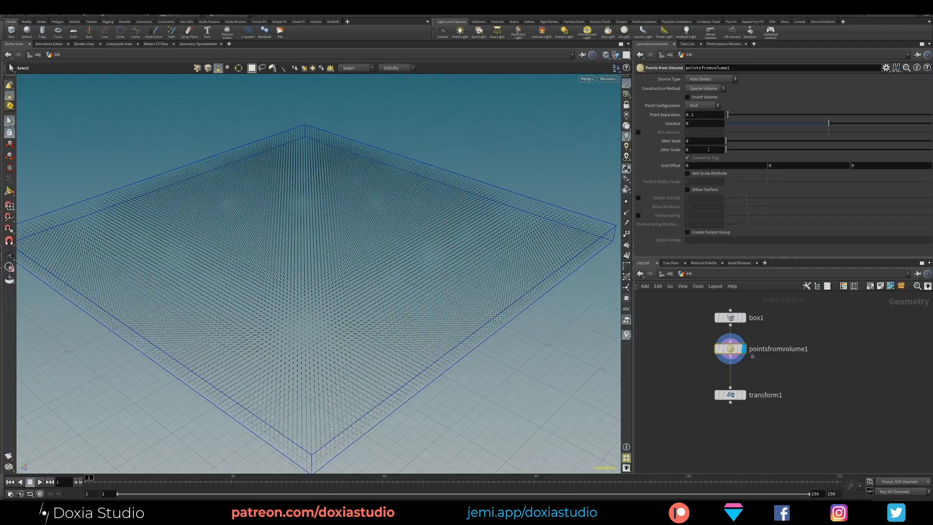
type("1")
key("Return")
left_click_drag(408, 287, 357, 311, "alt")
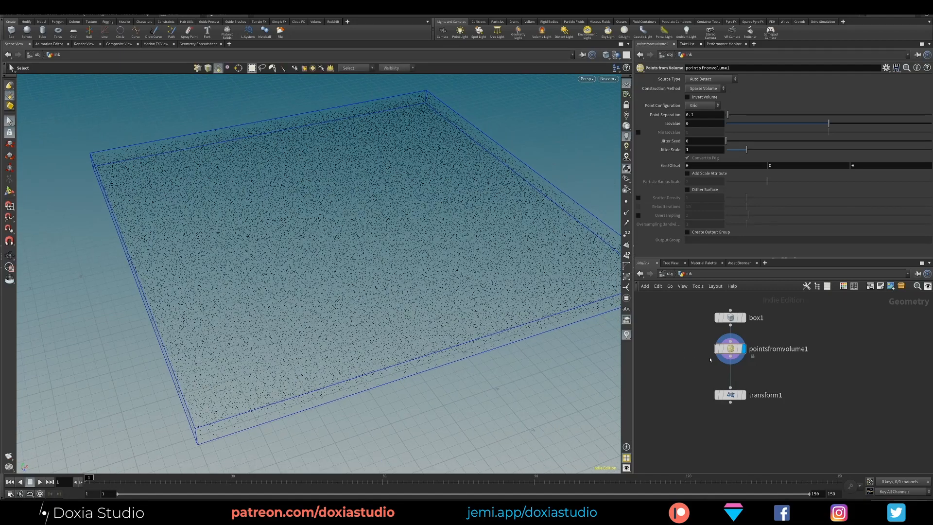
key("Tab")
type("atr")
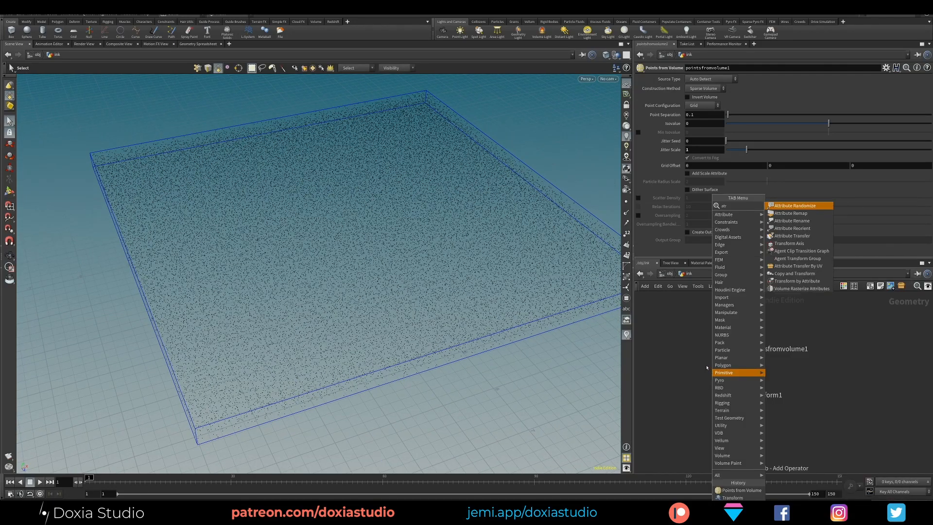
type("ib")
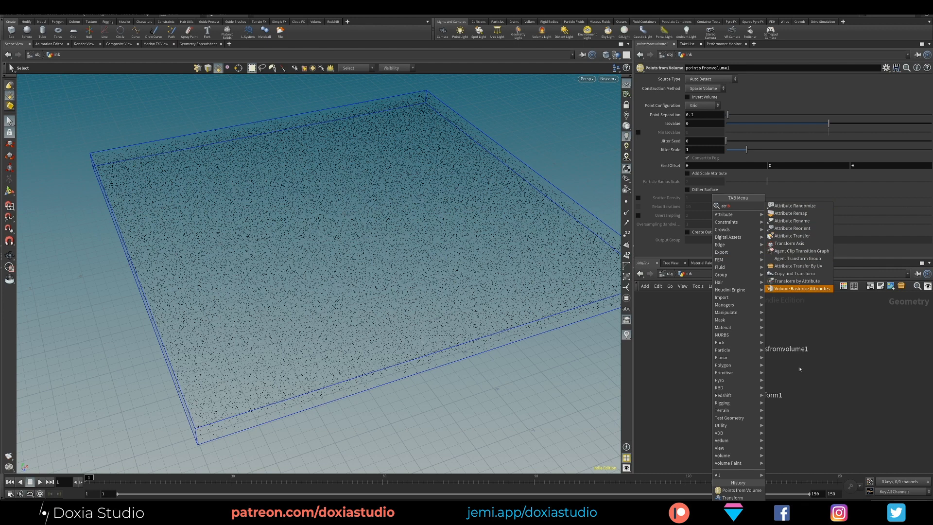
key("Down")
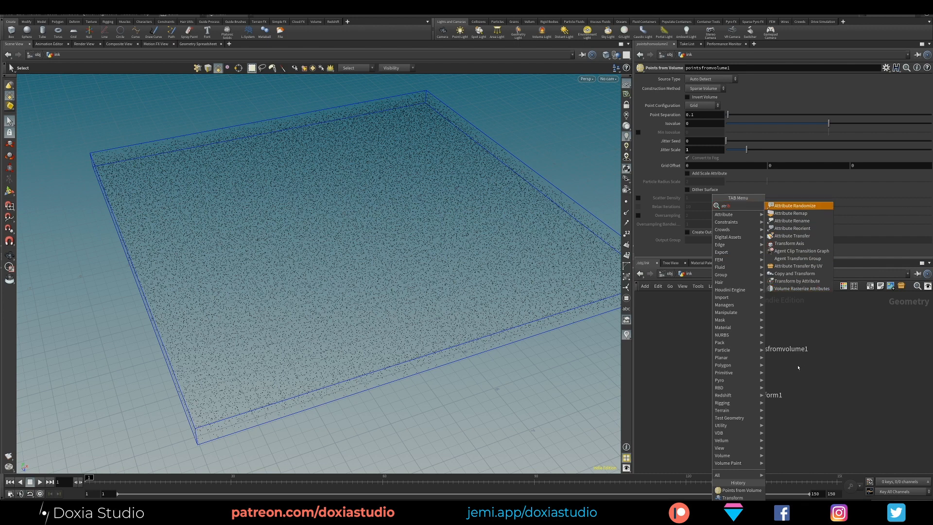
type("ms")
key("Escape")
Step: Insert an Attribute from Map node between the Points from Volume and Transform nodes
key("Tab")
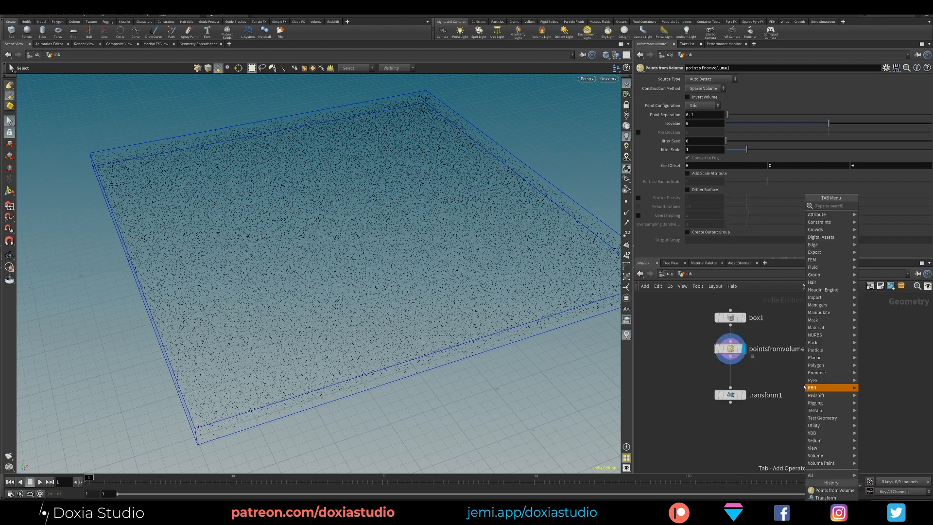
mouse_move(808, 387)
type("at ma")
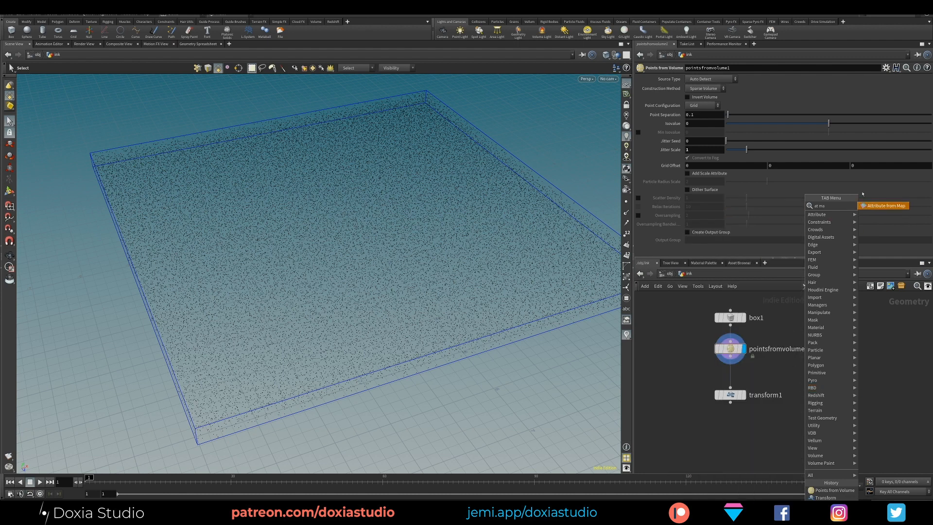
left_click(869, 211)
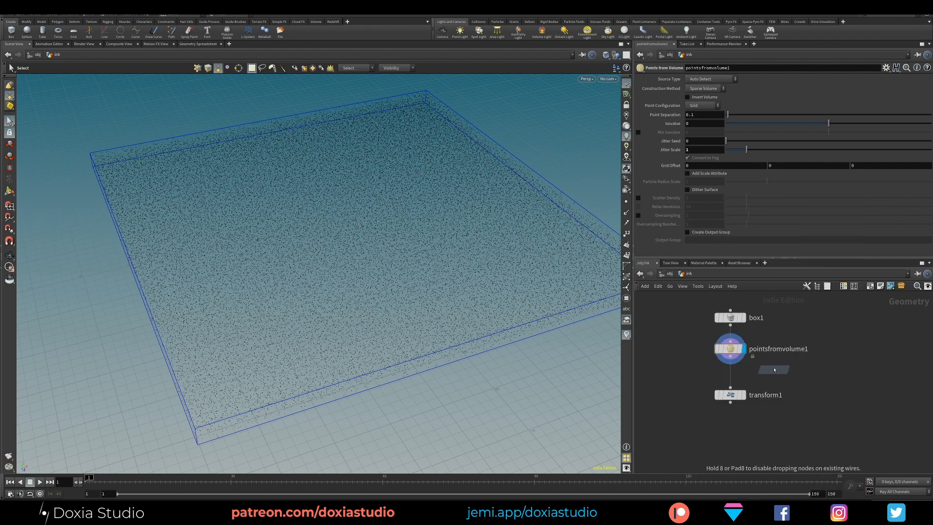
left_click(772, 371)
left_click_drag(771, 373, 728, 379)
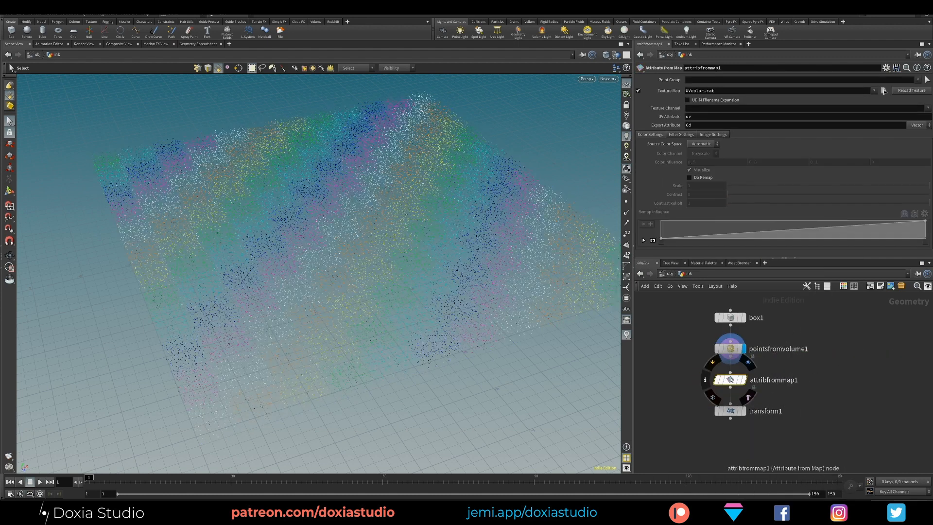
Step: Set the Points from Volume node's point separation to 0.05 and display the Attribute from Map node's output
left_click(728, 353)
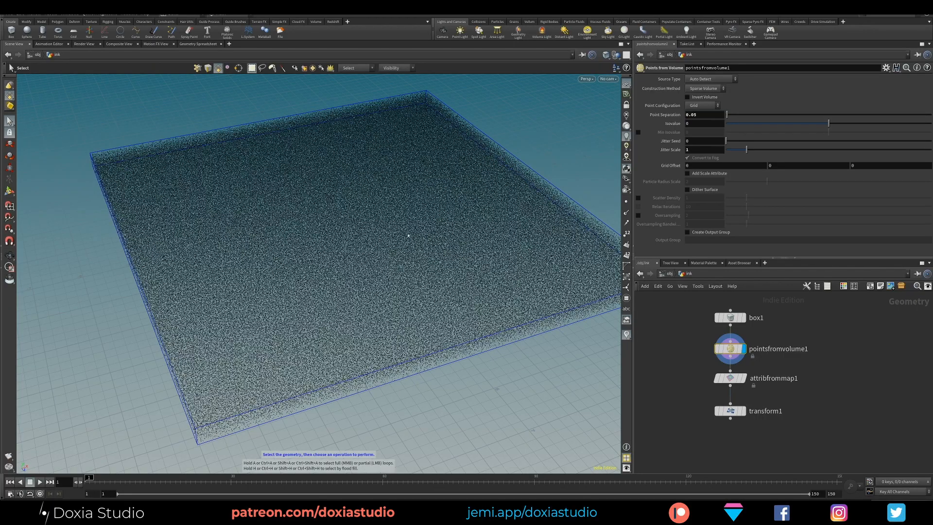
left_click_drag(408, 235, 377, 289, "alt")
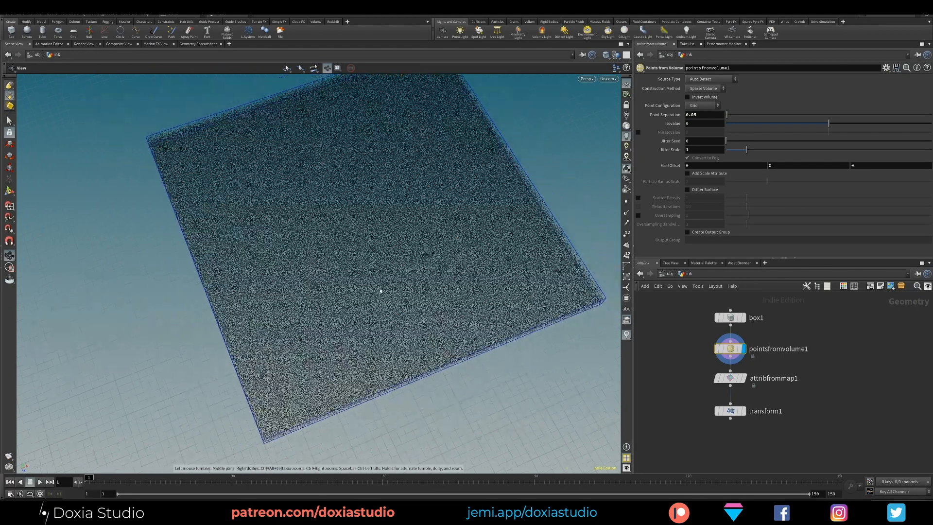
left_click(743, 380)
left_click_drag(528, 286, 468, 229, "alt")
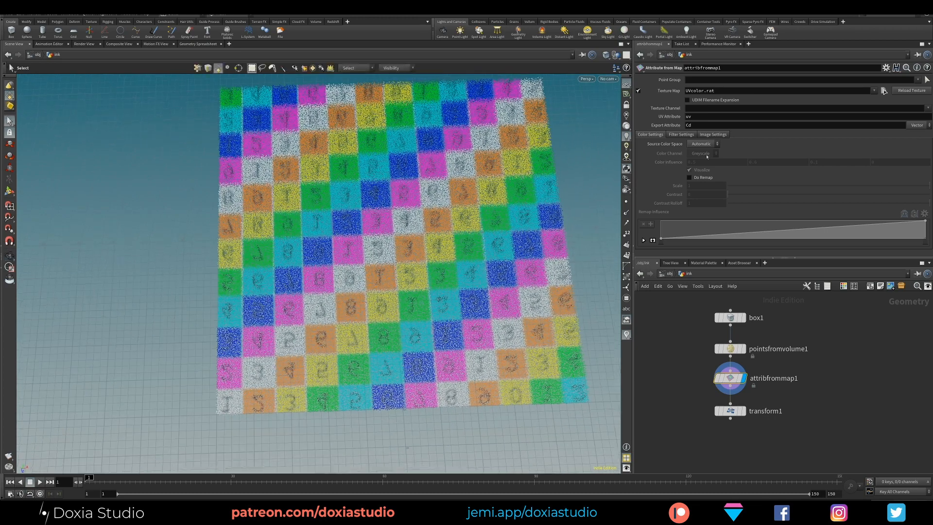
Step: Enable Invert V in the Attribute from Map node's image settings to flip the texture
left_click(689, 134)
left_click(720, 136)
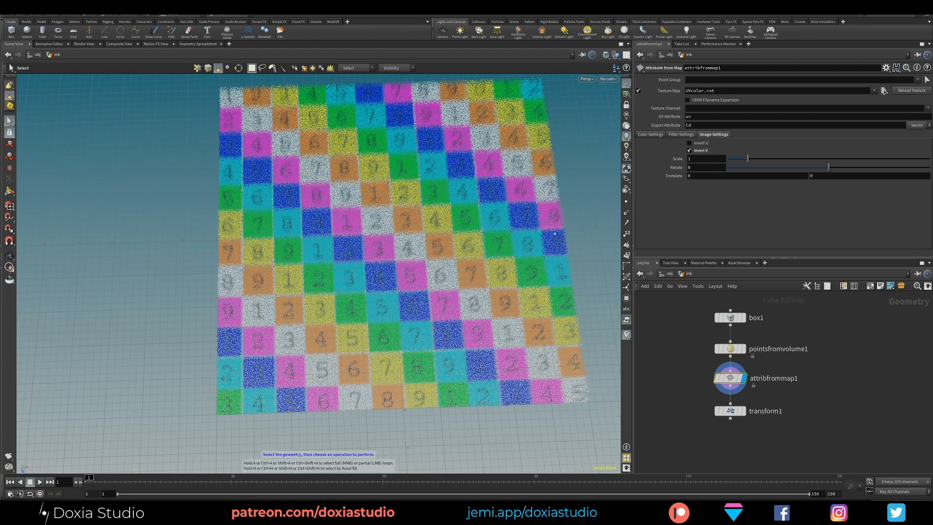
left_click_drag(427, 273, 442, 288, "alt")
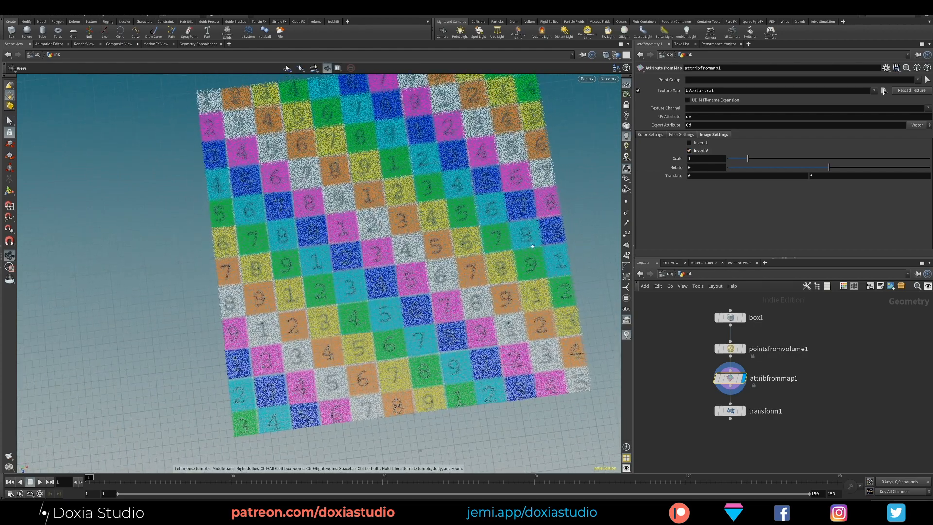
Step: Load pattern05-02.png from the project's $JOB/images folder as the Attribute from Map node's texture map
left_click(883, 91)
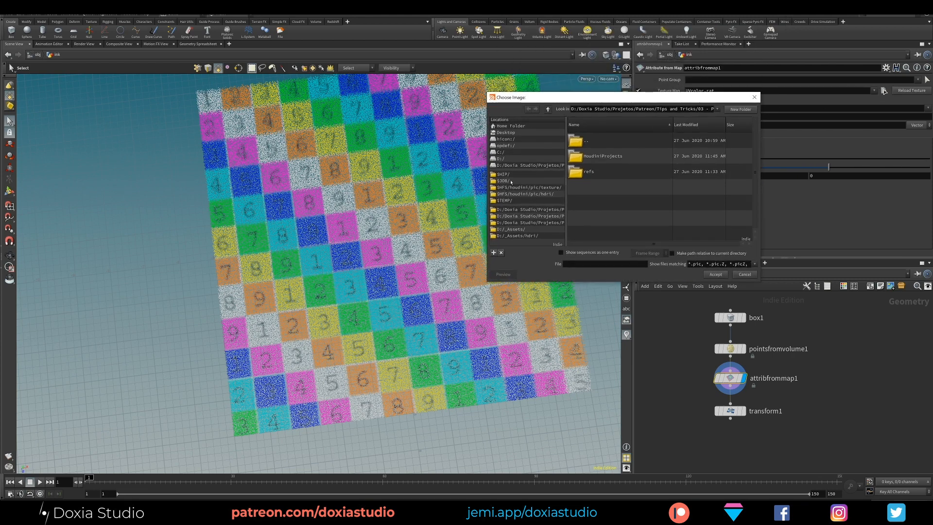
left_click(506, 181)
scroll(655, 205, "down", 3)
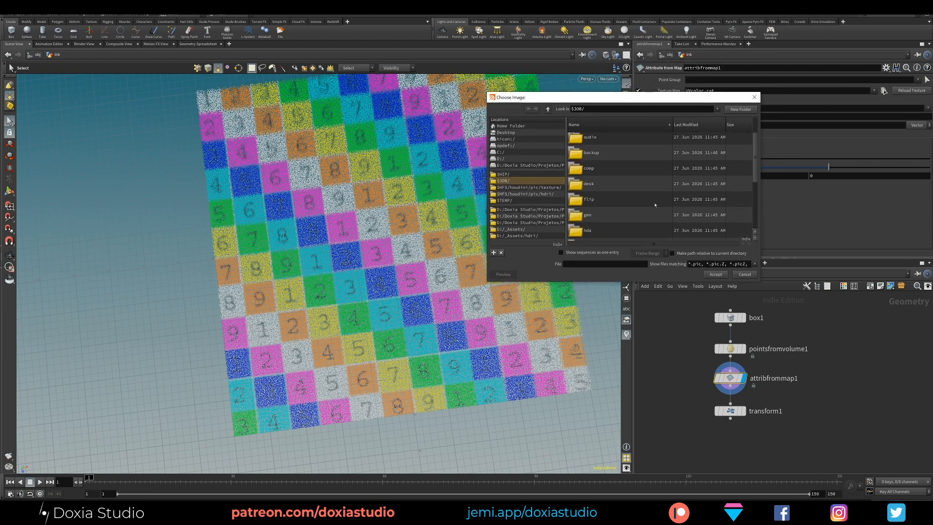
scroll(601, 179, "down", 5)
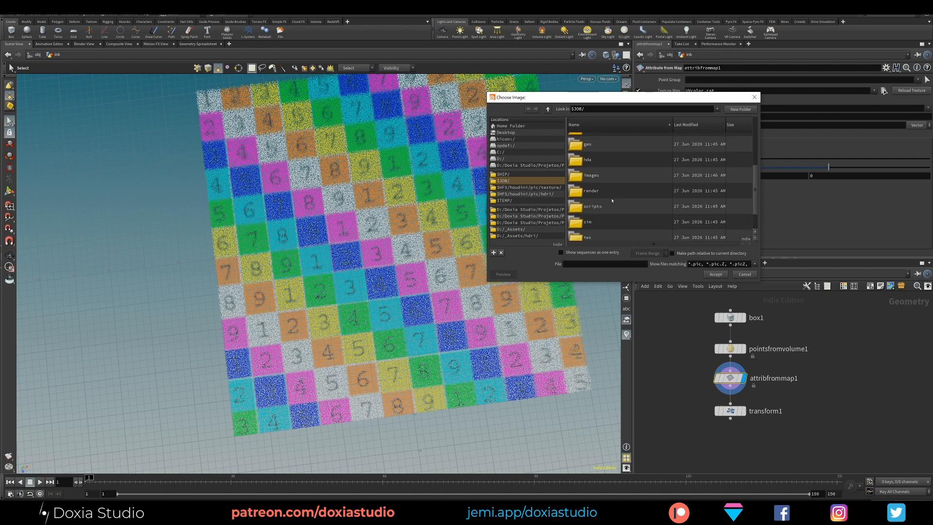
left_click(601, 178)
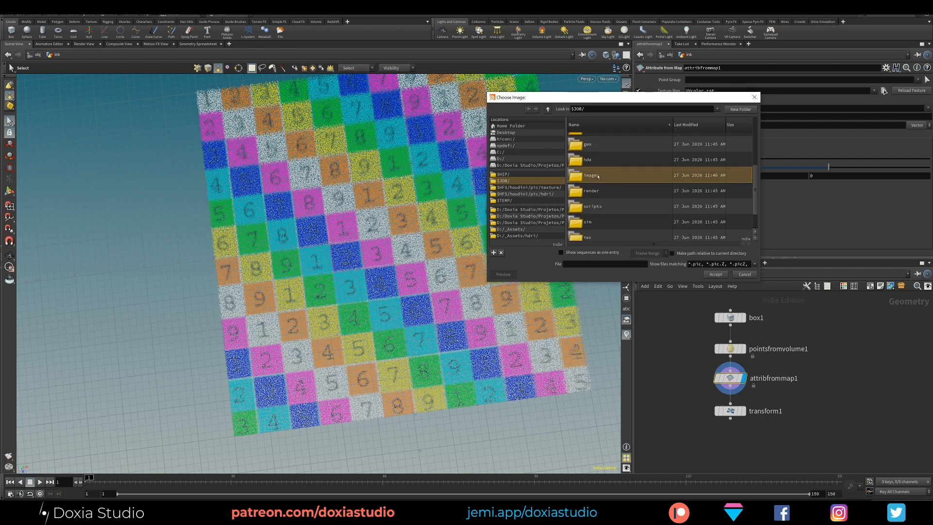
double_click(583, 177)
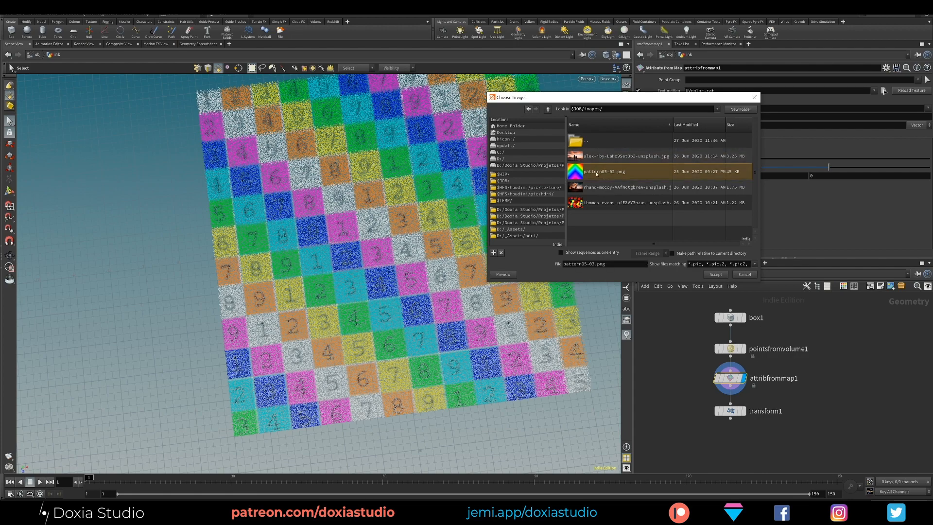
left_click(715, 274)
key("Escape")
left_click_drag(418, 272, 508, 273)
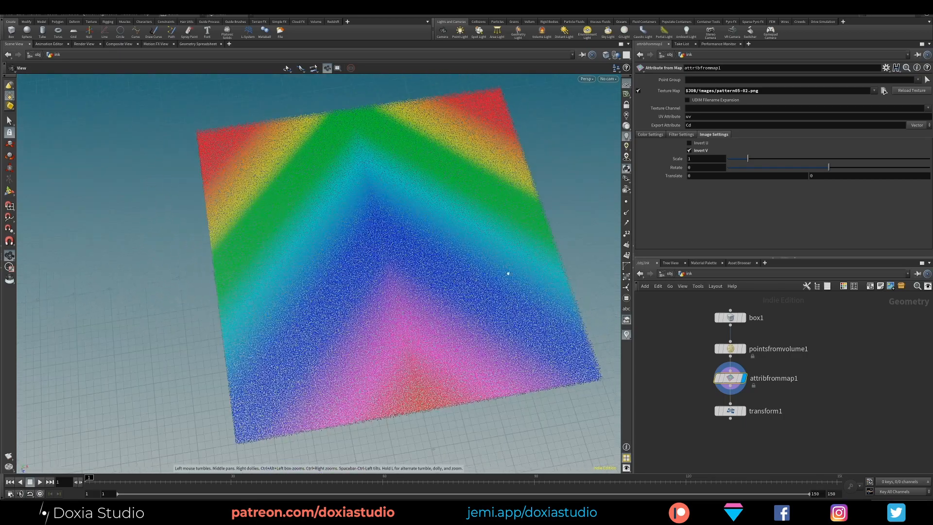
Step: Display the Transform node's output and inspect the upright slab of coloured points
left_click_drag(398, 289, 418, 272)
key("s")
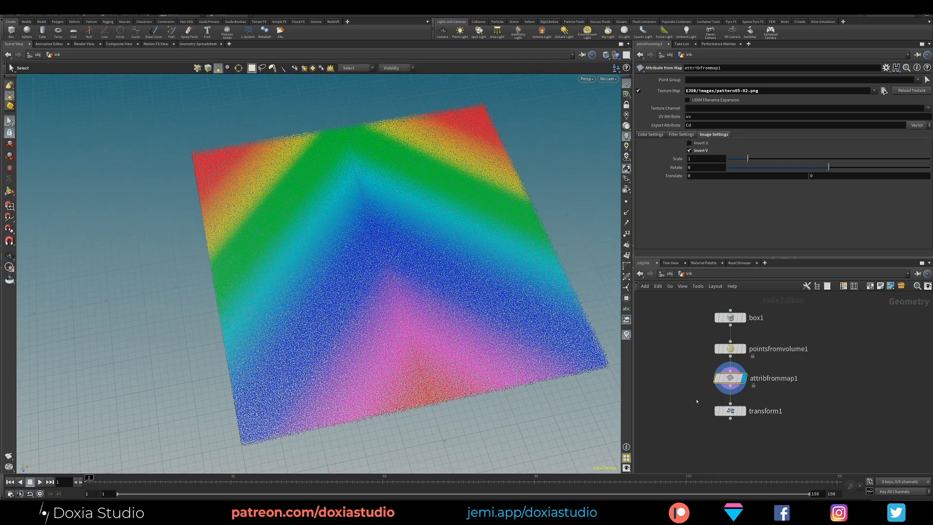
left_click_drag(701, 400, 811, 369)
middle_click_drag(787, 398, 751, 371)
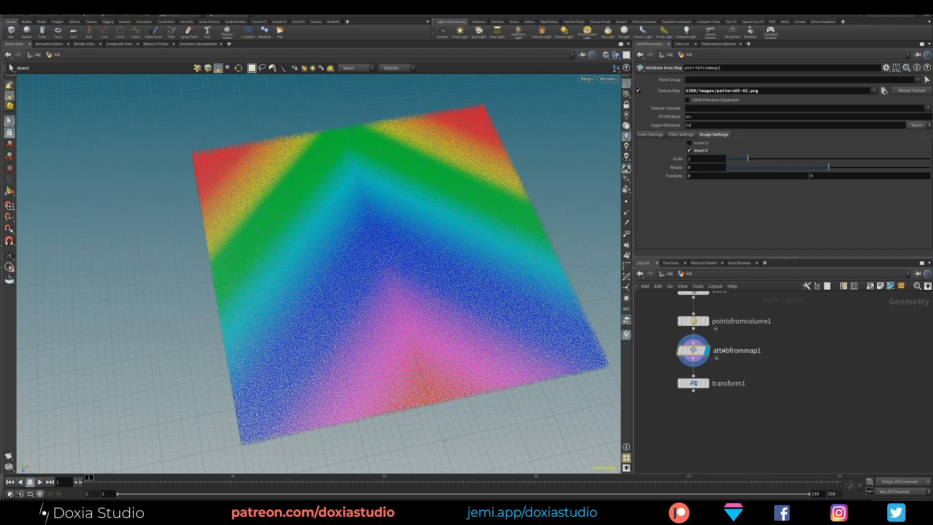
left_click(707, 383)
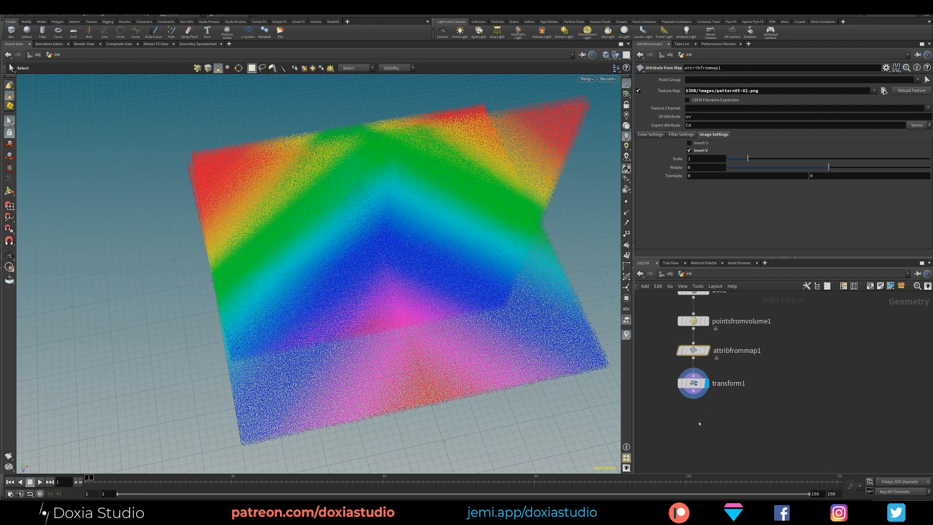
mouse_move(394, 327)
left_mouse_down()
mouse_move(435, 257)
mouse_move(445, 281)
mouse_move(568, 262)
mouse_move(440, 245)
mouse_move(461, 301)
mouse_move(405, 299)
mouse_move(462, 267)
mouse_move(364, 269)
mouse_move(407, 289)
left_mouse_up()
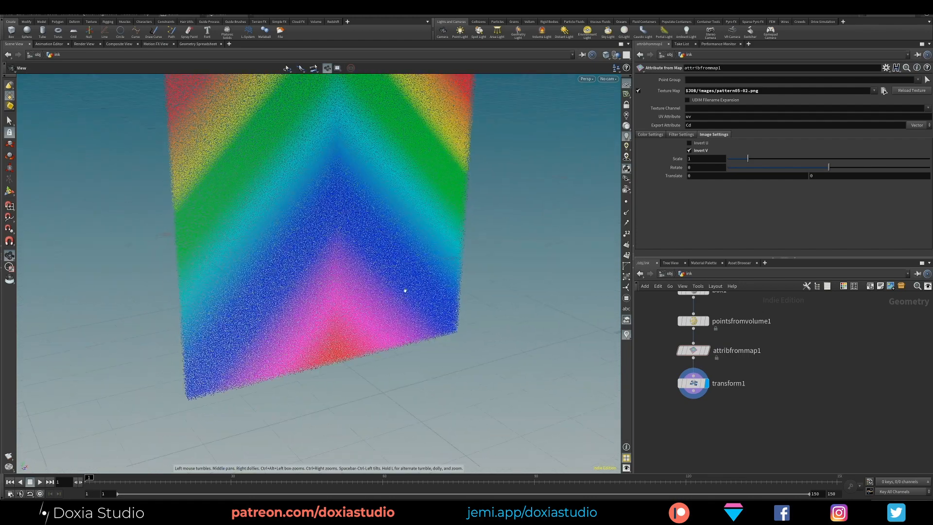
key("s")
Step: Add a Point VOP node below the Transform node, wired to its output, and display its result
middle_click_drag(725, 381, 743, 347)
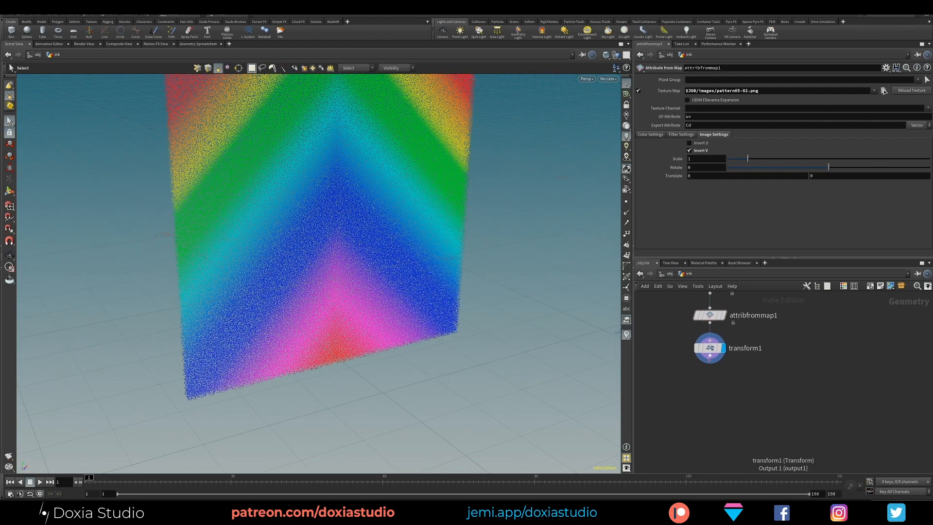
key("Tab")
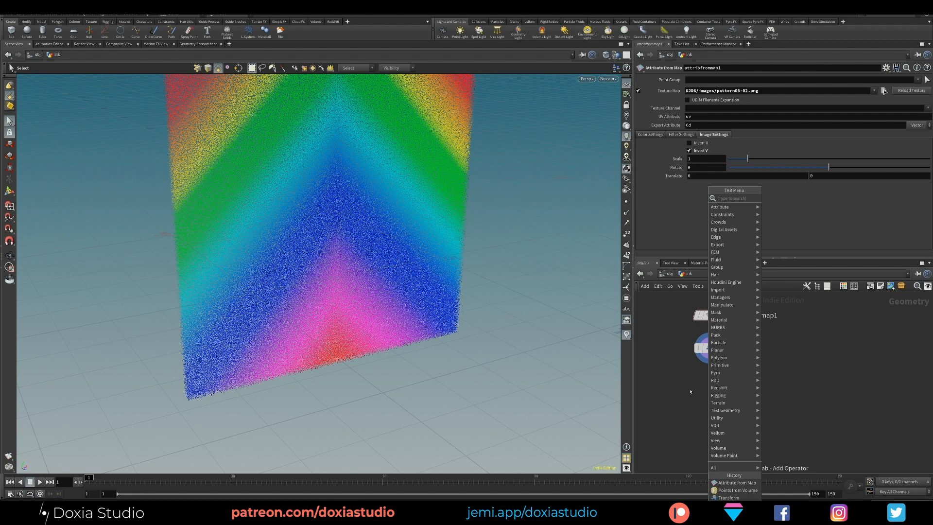
type("point")
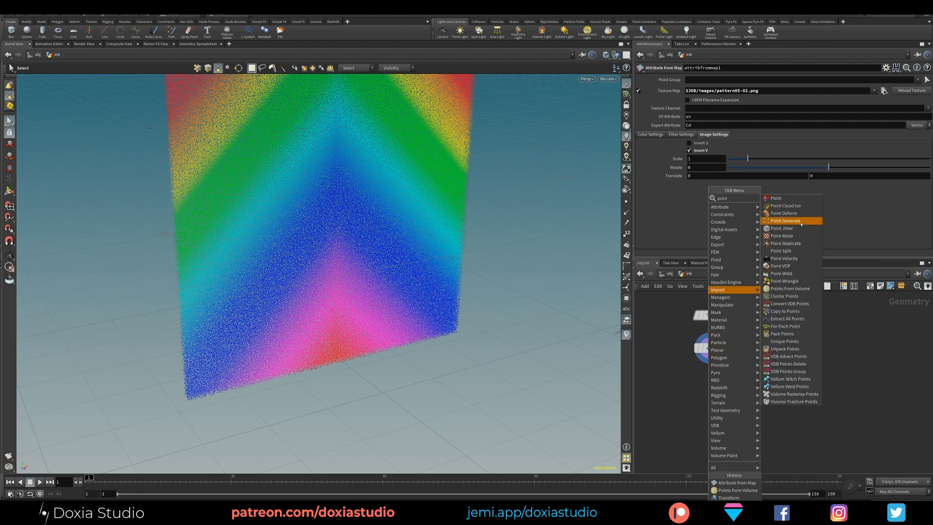
left_click(787, 266)
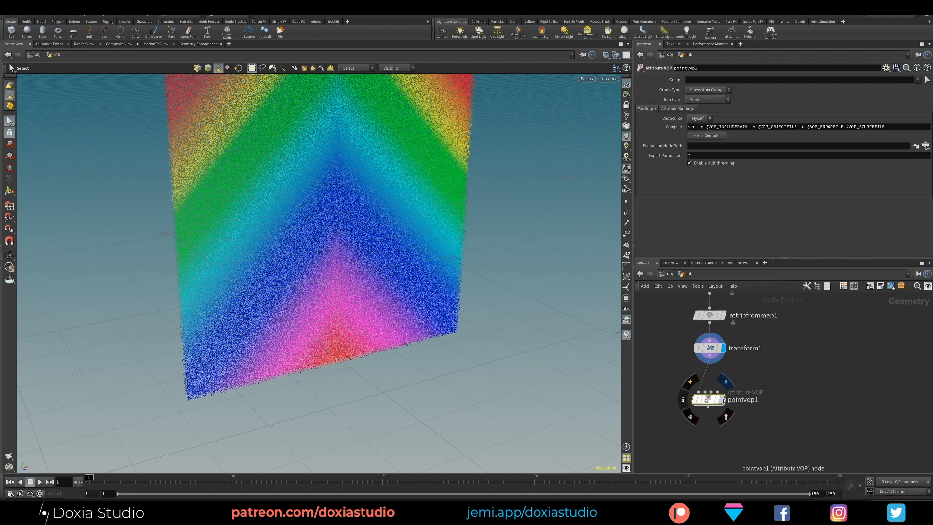
left_click_drag(710, 400, 711, 390)
left_click(723, 390)
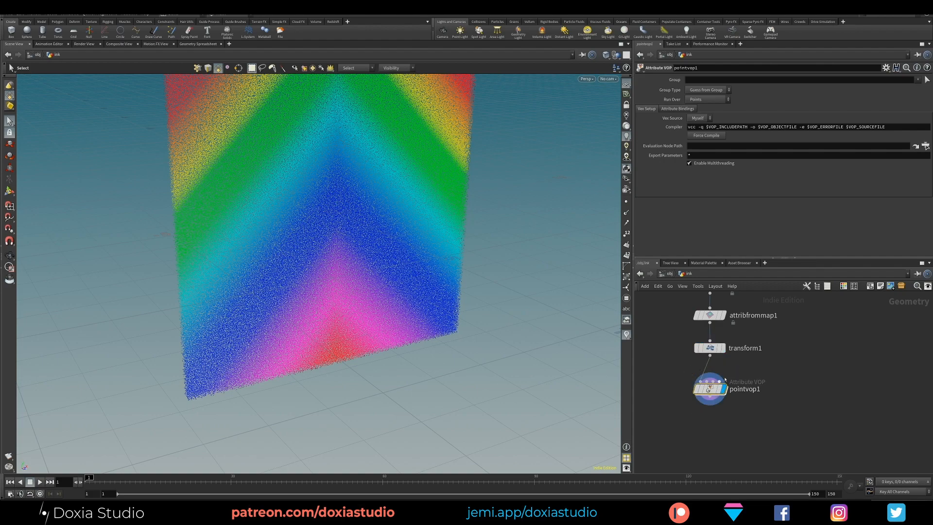
left_click_drag(318, 327, 341, 292, "alt")
middle_click_drag(341, 292, 350, 373, "alt")
left_click_drag(317, 371, 343, 354, "alt")
middle_click_drag(343, 354, 349, 318, "alt")
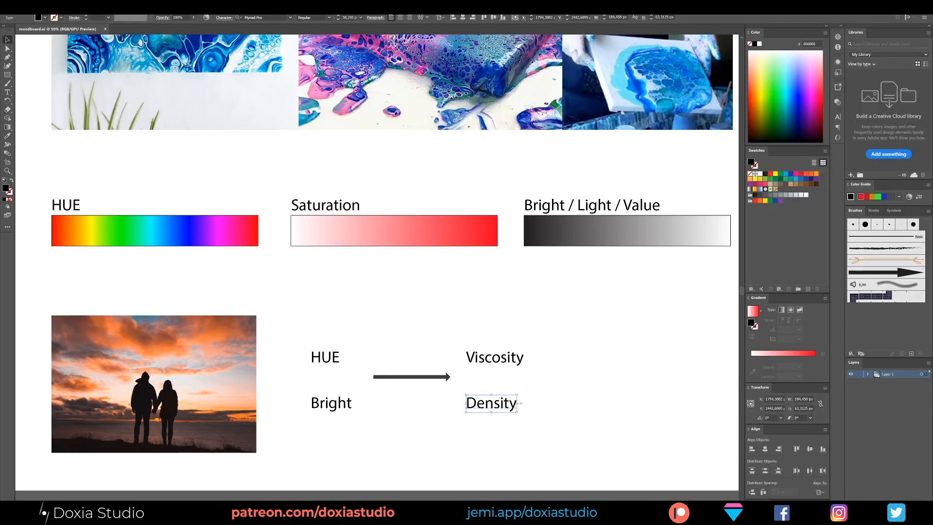
Step: Switch to the Illustrator moodboard and review the planned mapping of hue and brightness to viscosity and density
left_click(351, 327)
left_click_drag(351, 327, 382, 431)
left_click_drag(300, 336, 314, 440)
left_click_drag(538, 381, 489, 420)
left_click_drag(459, 354, 443, 374)
left_click_drag(551, 326, 491, 368)
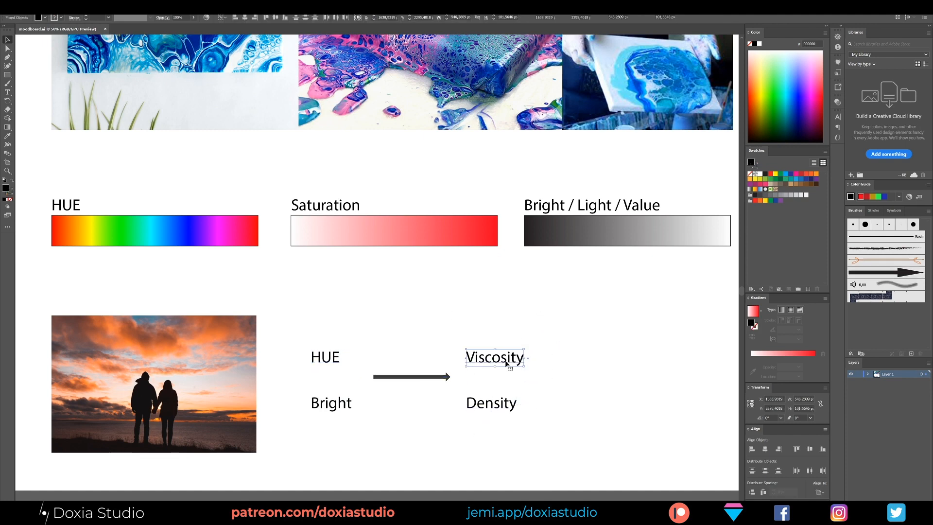
left_click_drag(545, 378, 471, 426)
left_click_drag(449, 386, 462, 383)
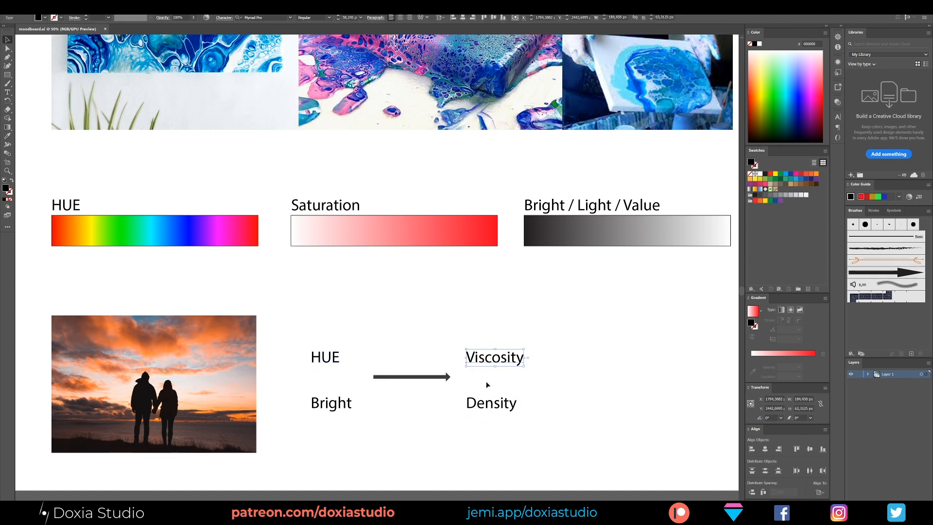
left_click_drag(468, 424, 467, 423)
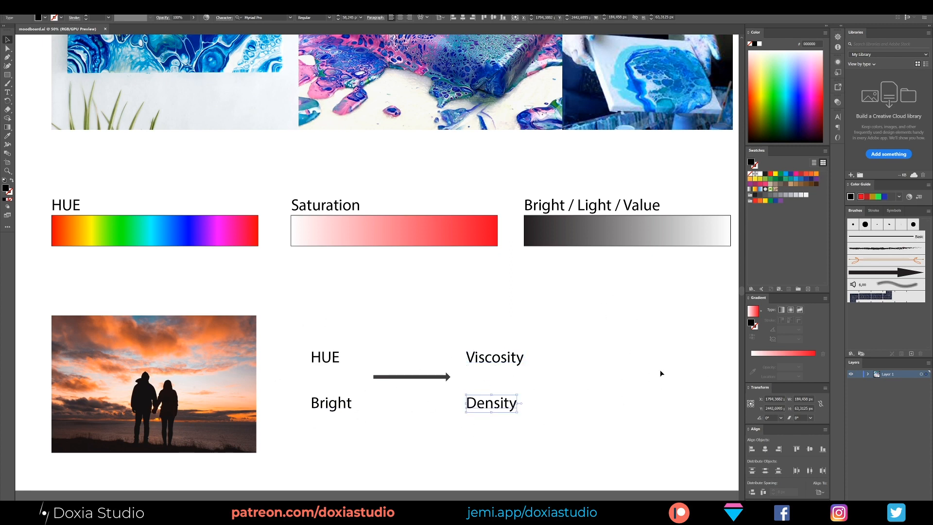
left_click_drag(593, 306, 375, 449)
left_click_drag(284, 458, 286, 459)
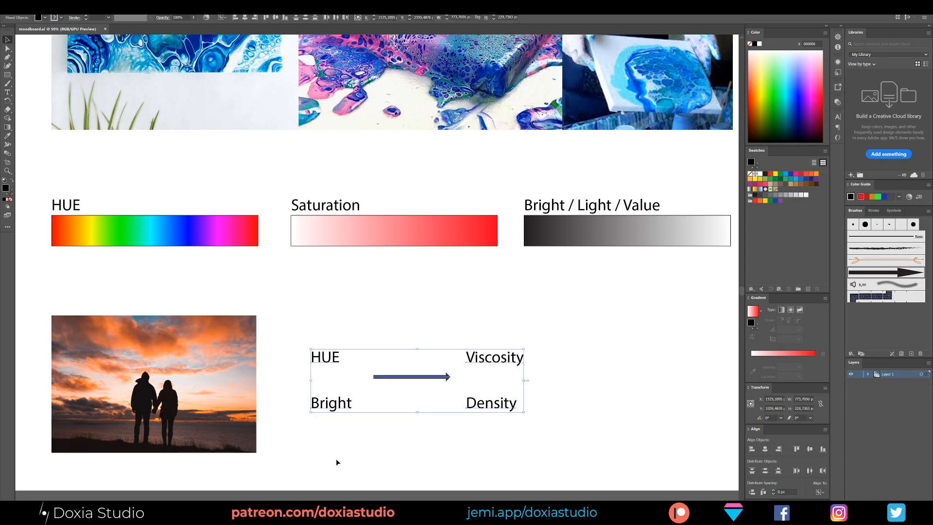
left_click(335, 462)
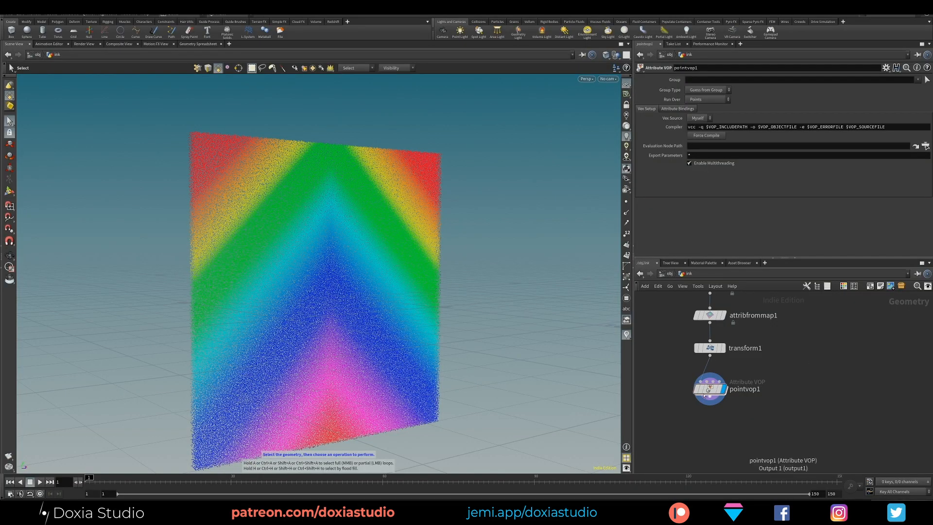
Step: Switch back to Houdini, enter the Point VOP network, and space the global parameters and output nodes apart
double_click(710, 388)
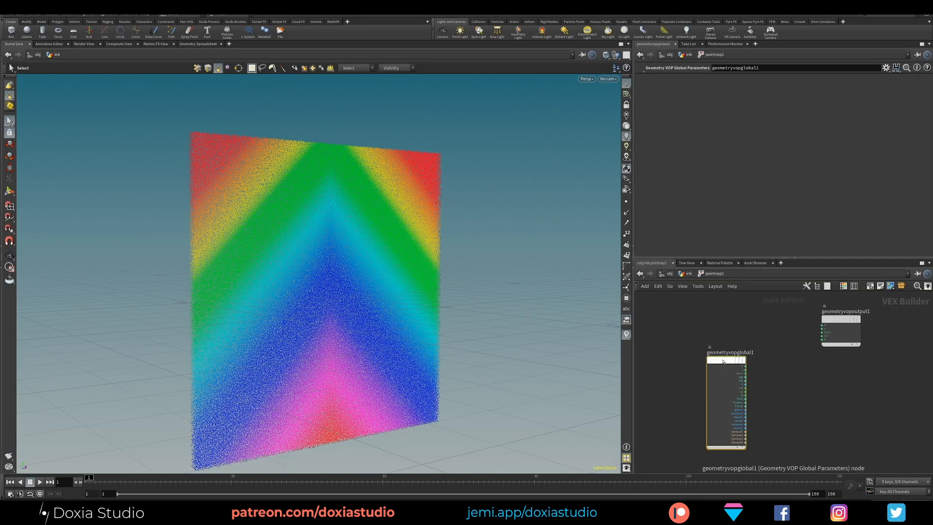
left_click_drag(849, 319, 866, 313)
middle_click_drag(767, 323, 801, 333)
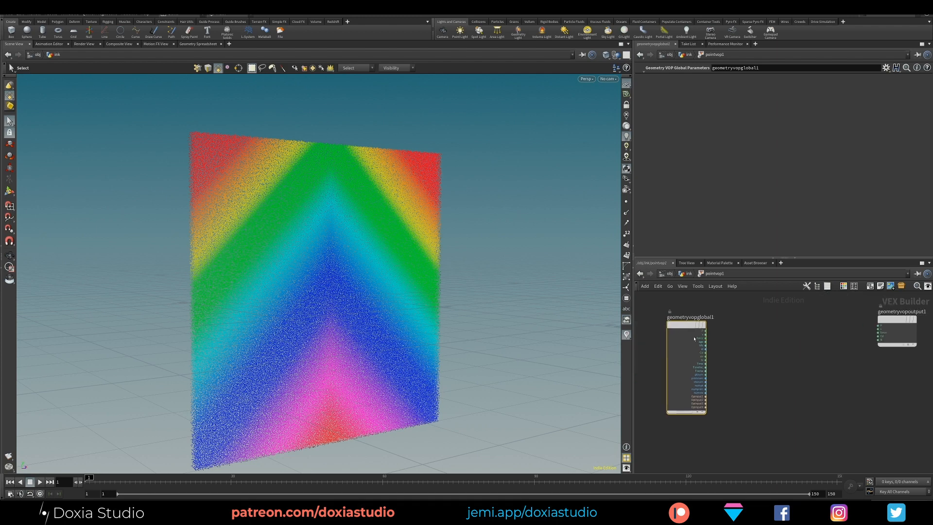
left_click_drag(687, 325, 679, 325)
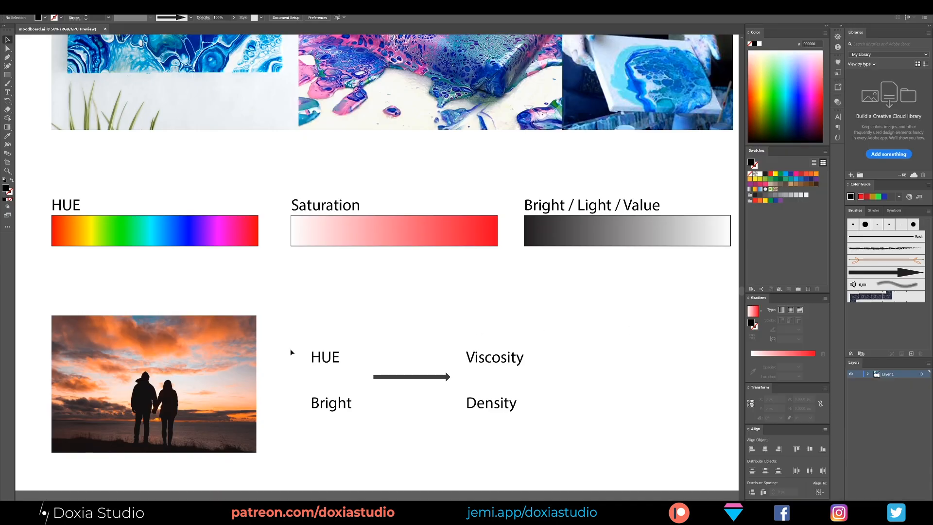
Step: Switch to the Illustrator moodboard and examine the hue, saturation and brightness gradient bars
left_click_drag(301, 335, 353, 365)
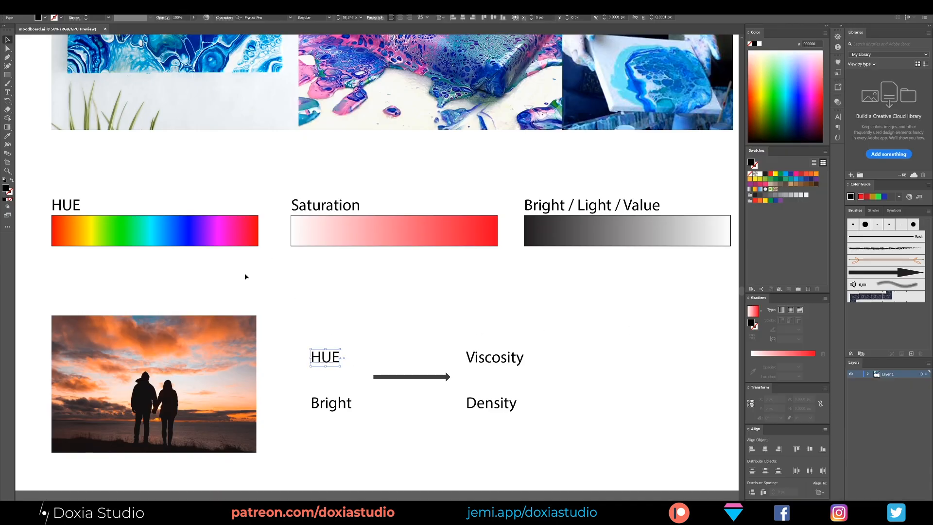
left_click_drag(46, 179, 109, 207)
left_click_drag(284, 196, 340, 214)
left_click_drag(505, 187, 661, 219)
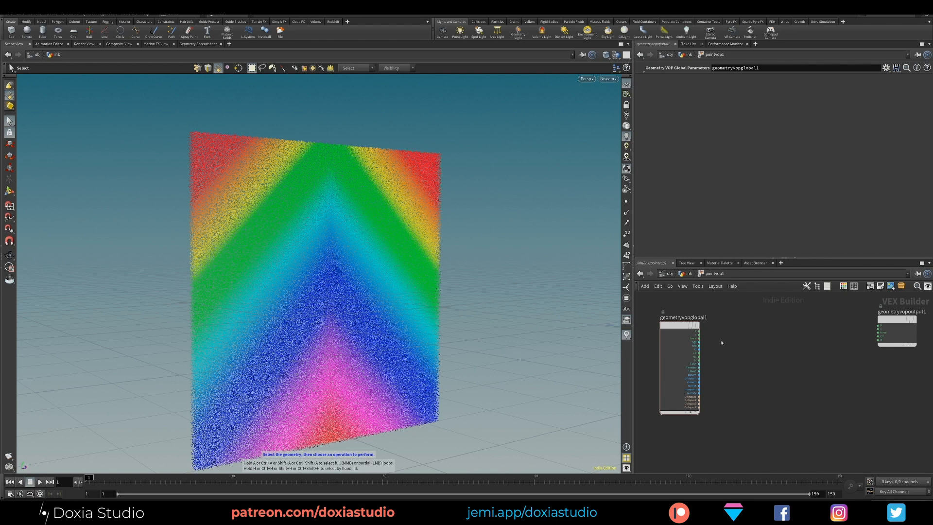
Step: Switch back to Houdini and add an RGB to HSV node inside the Point VOP network
key("Tab")
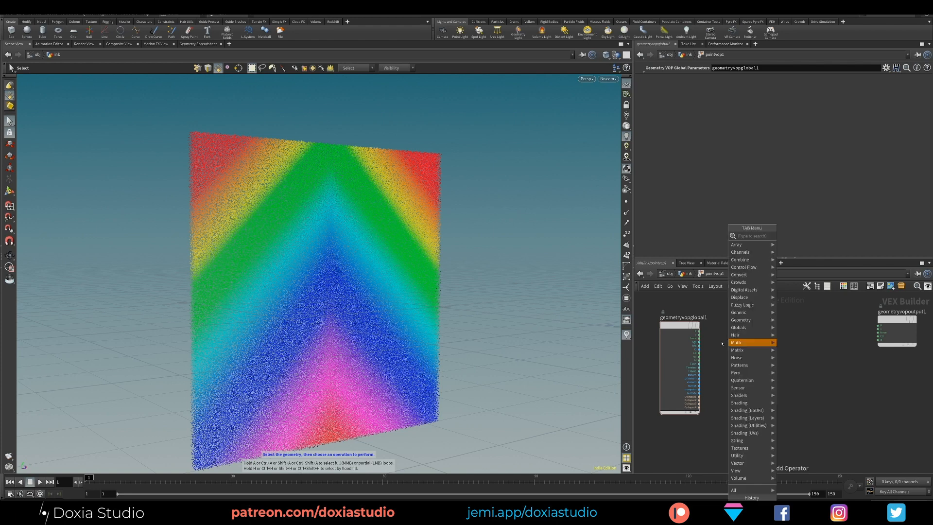
type("rg")
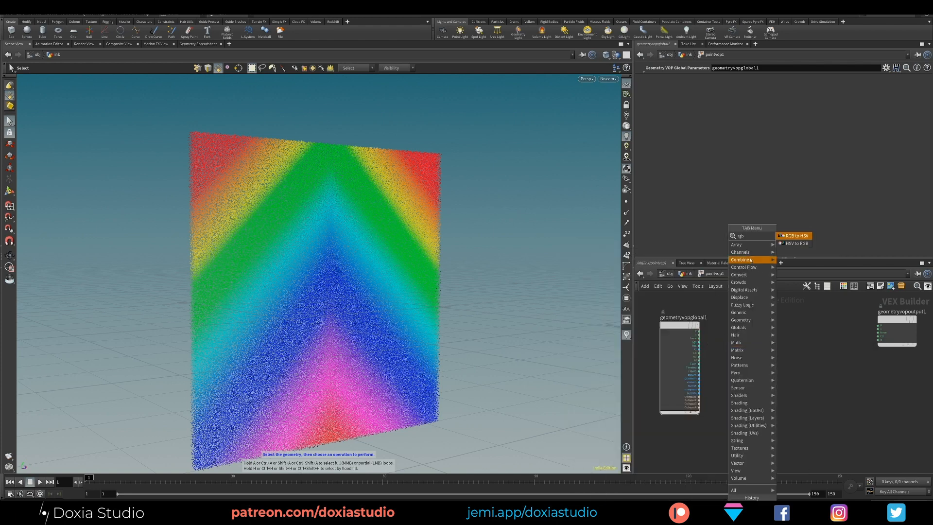
type("b")
left_click(796, 236)
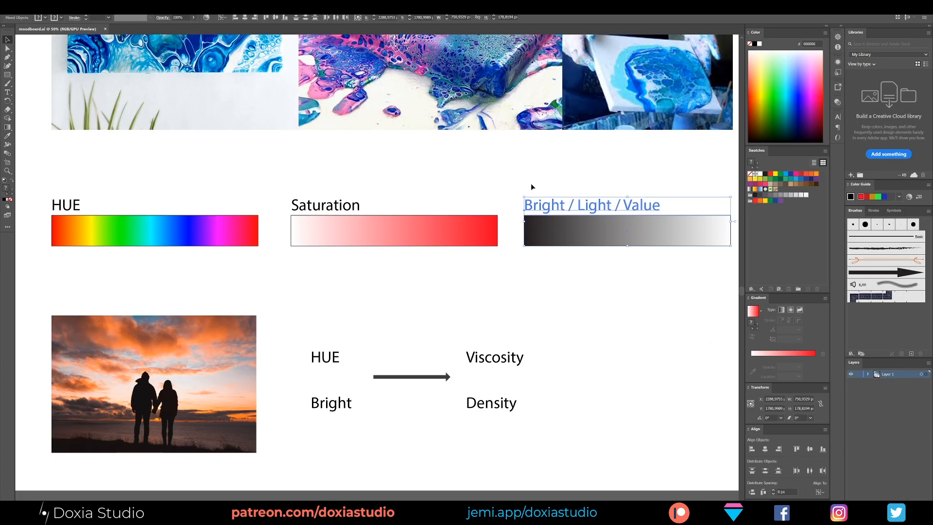
Step: Switch to the Illustrator moodboard and compare the brightness gradient with the hue and saturation components
left_click(594, 293)
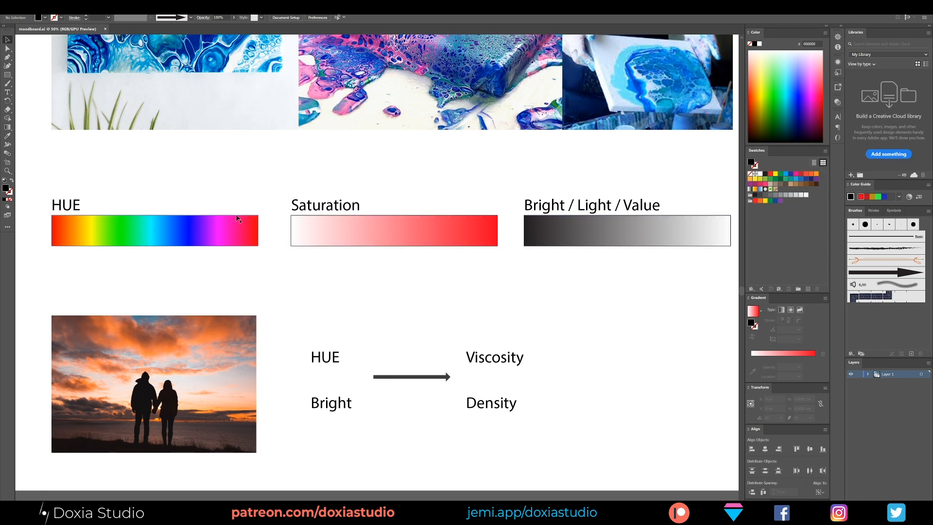
left_click_drag(688, 174, 514, 221)
left_click(486, 180)
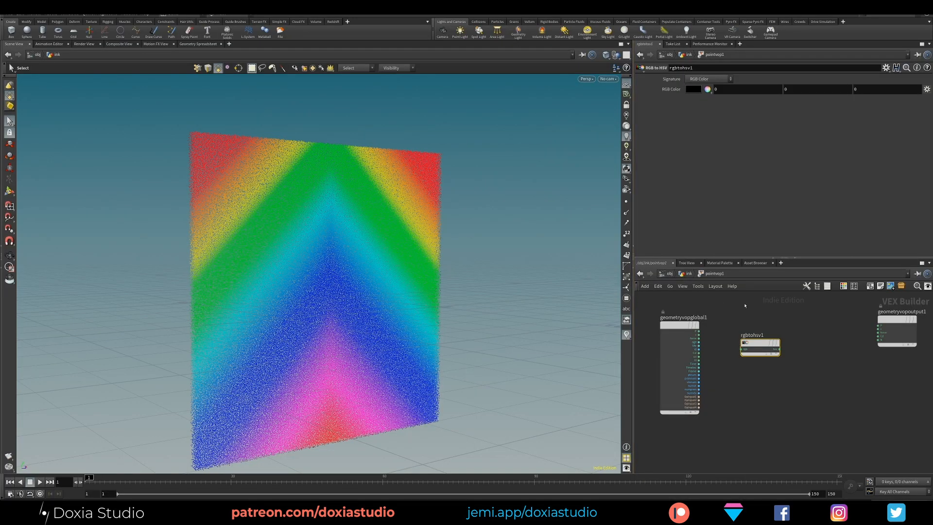
Step: Switch back to Houdini, widen the network area, and connect the global Cd output to the RGB to HSV node's rgb input
left_click_drag(758, 343, 764, 344)
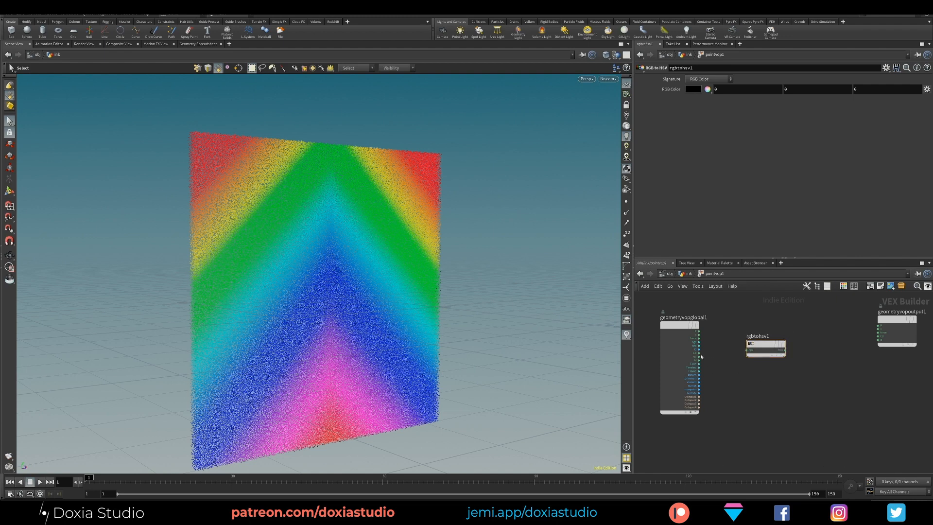
scroll(739, 360, "up", 5)
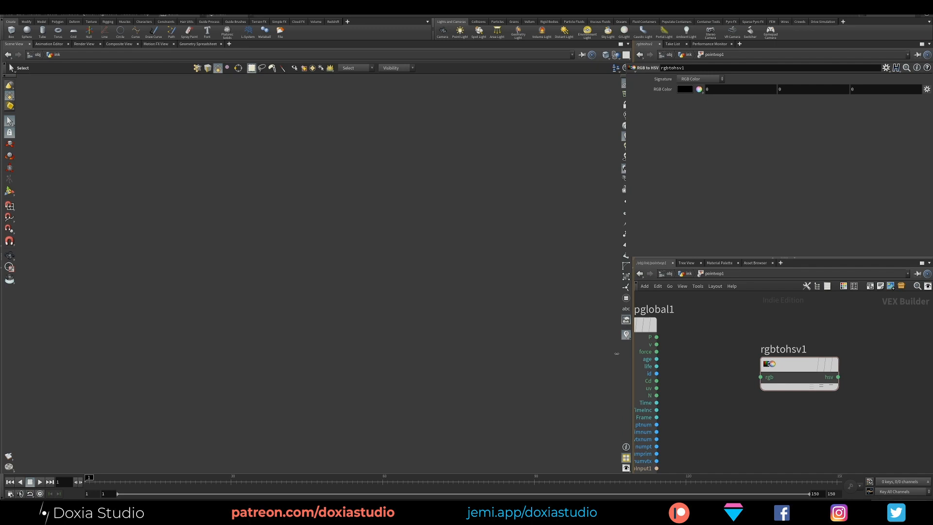
left_click_drag(632, 365, 510, 365)
scroll(666, 388, "down", 2)
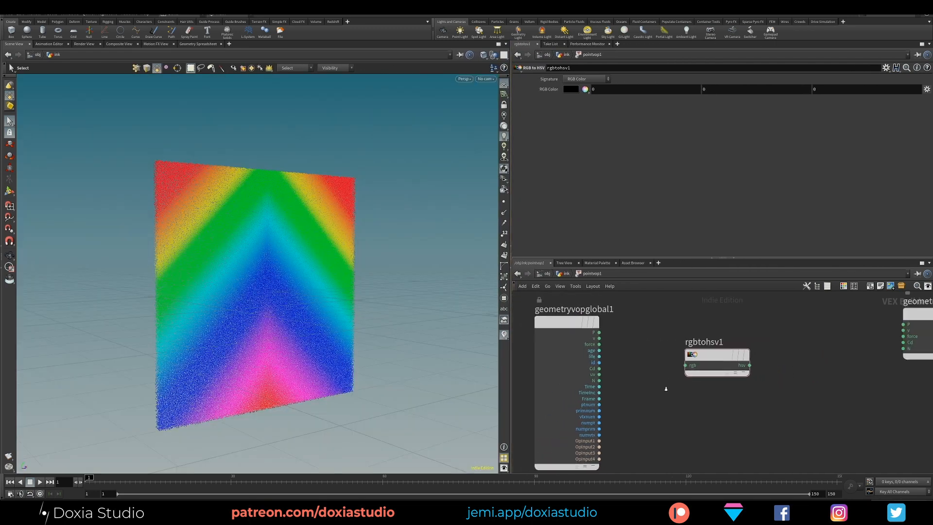
left_click_drag(611, 371, 675, 364)
Step: Add a Vector to Float node fed by the hsv output and align it beside the RGB to HSV node
left_click(704, 372)
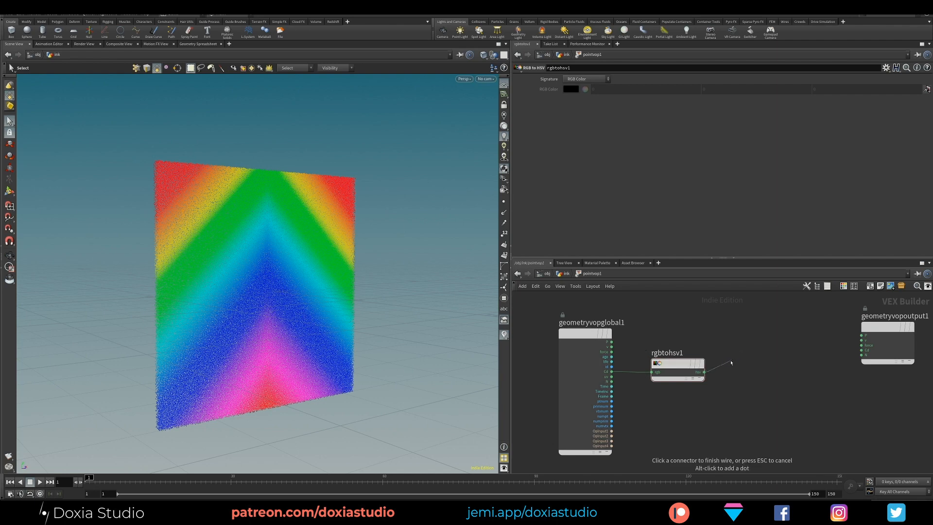
key("Escape")
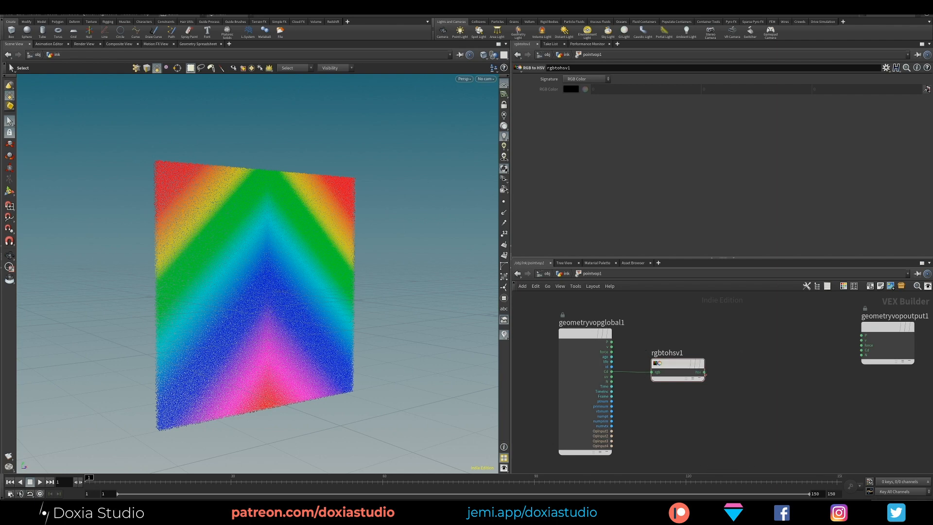
left_click(705, 372)
key("Tab")
type("vect")
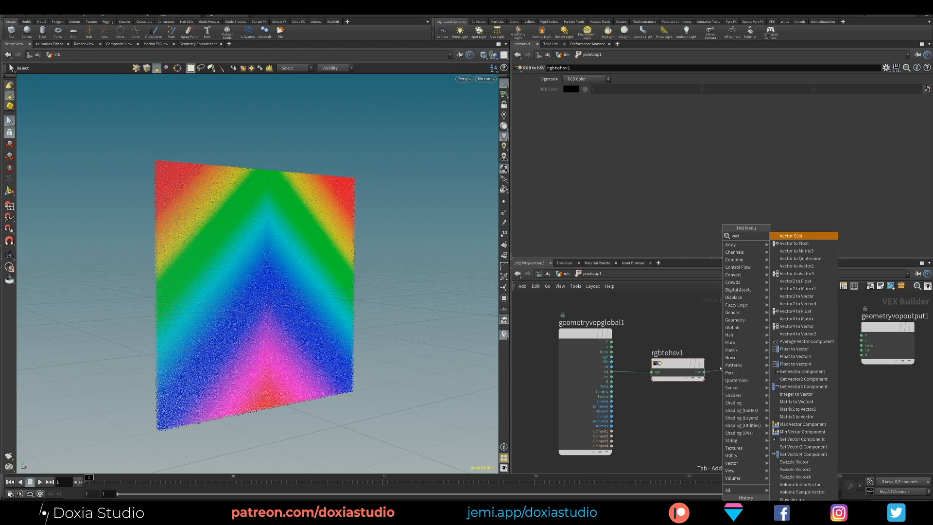
type("of")
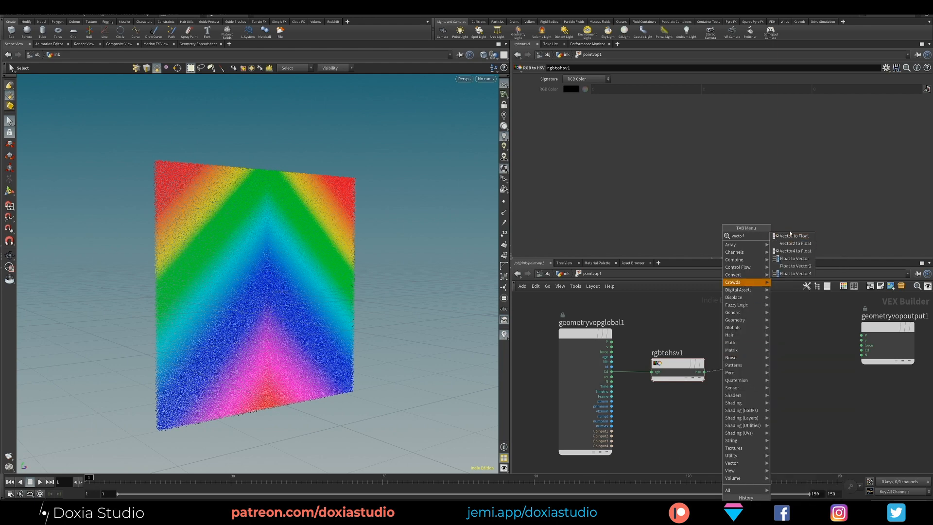
left_click(793, 236)
left_click(777, 379)
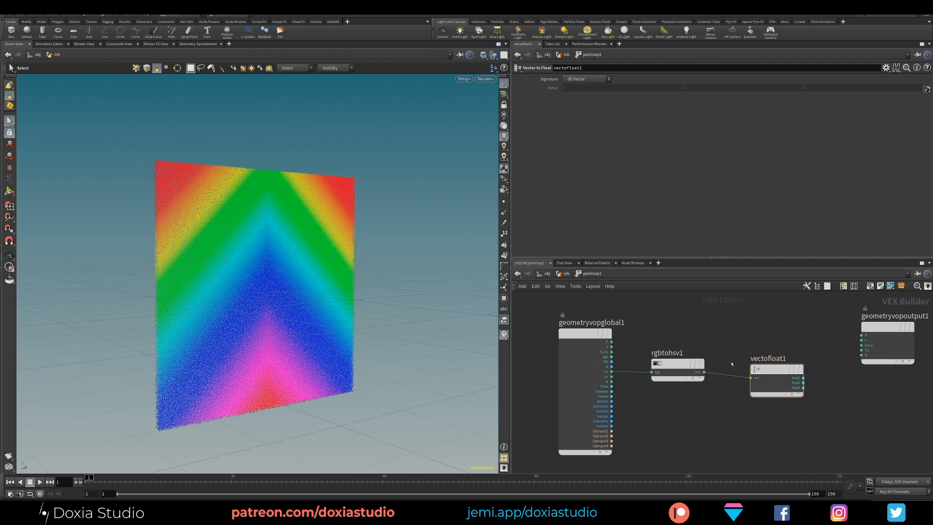
left_click_drag(780, 370, 752, 366)
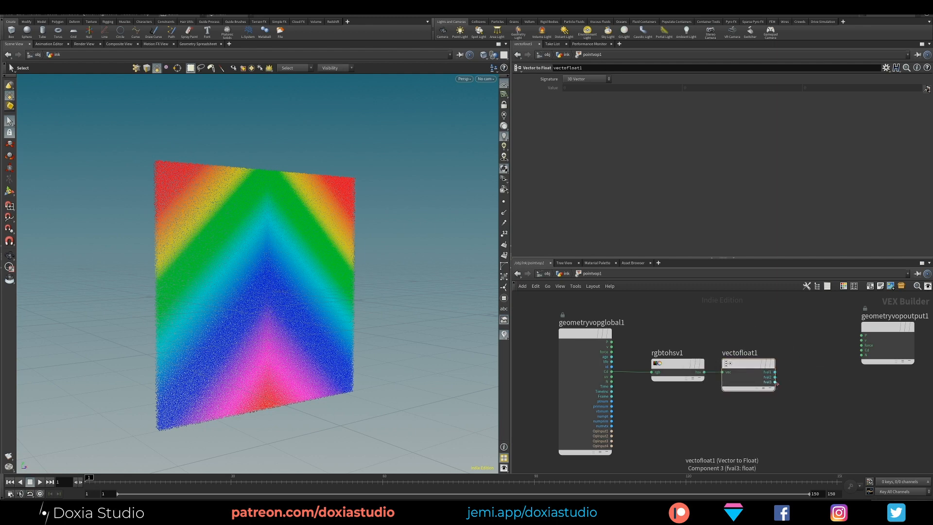
middle_click_drag(786, 353, 717, 328)
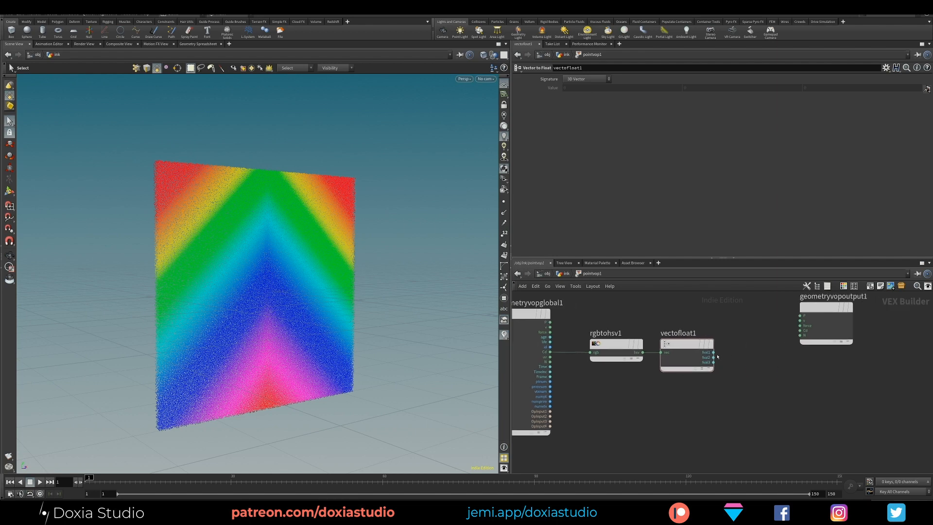
Step: Add a Bind Export node fed by the first float output of the Vector to Float node and name its parameter hue
key("Tab")
type("b")
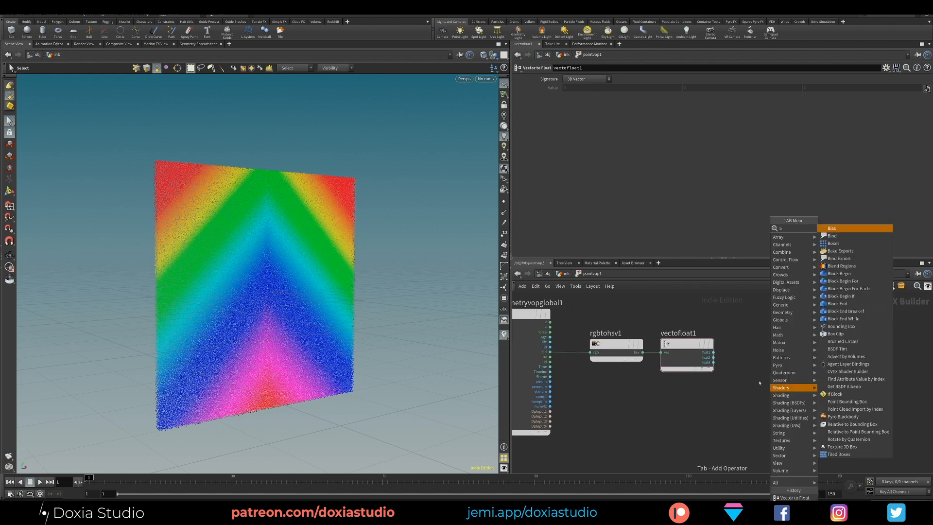
type("ind")
left_click(834, 236)
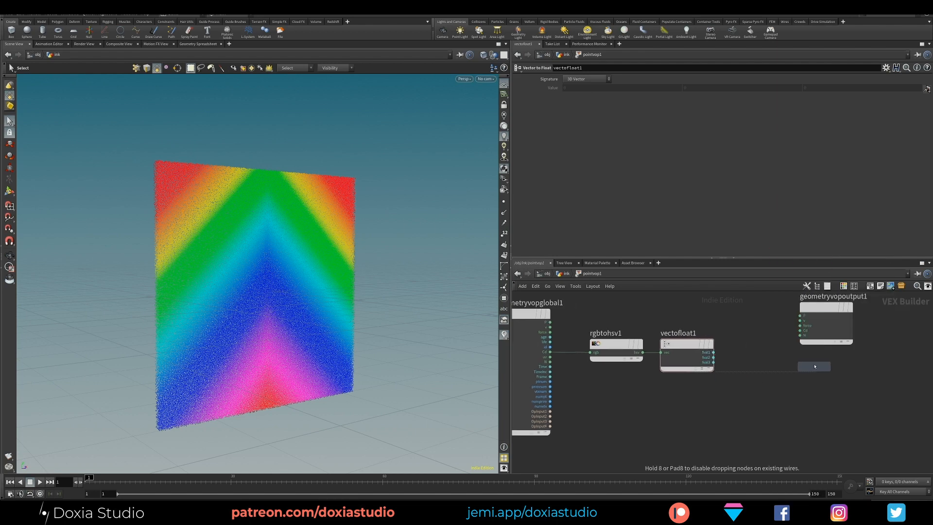
left_click(815, 366)
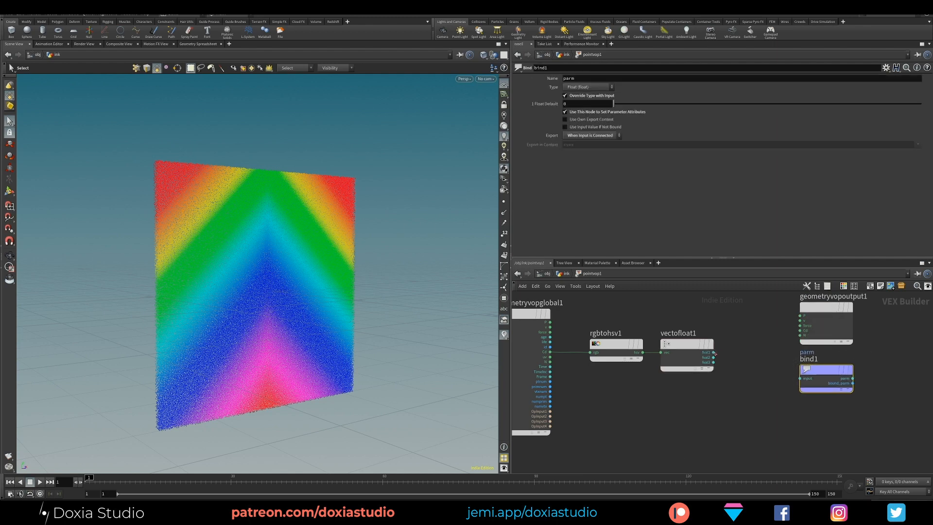
left_click_drag(715, 353, 812, 362)
double_click(582, 79)
type("hue")
key("Return")
Step: Duplicate the hue export node as value and feed the copy from the third float output of the Vector to Float node
left_click_drag(826, 370, 828, 420, "alt")
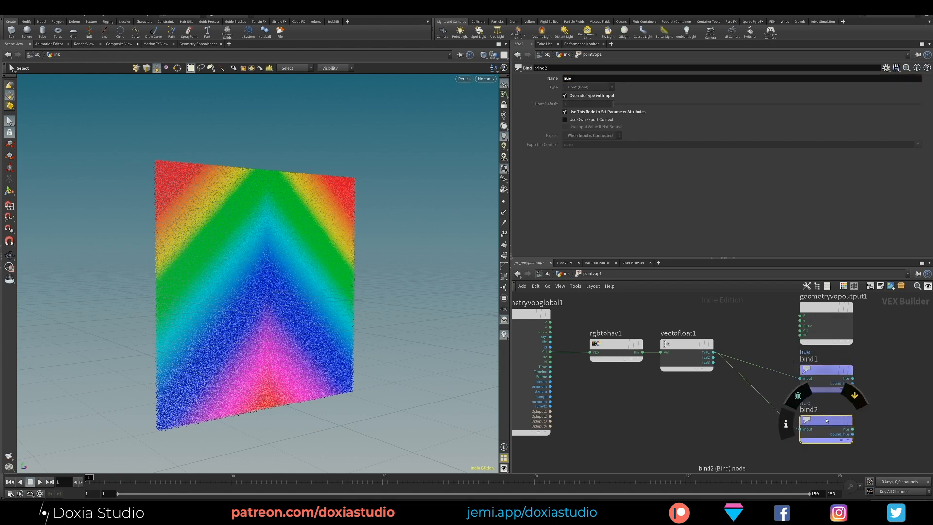
double_click(570, 79)
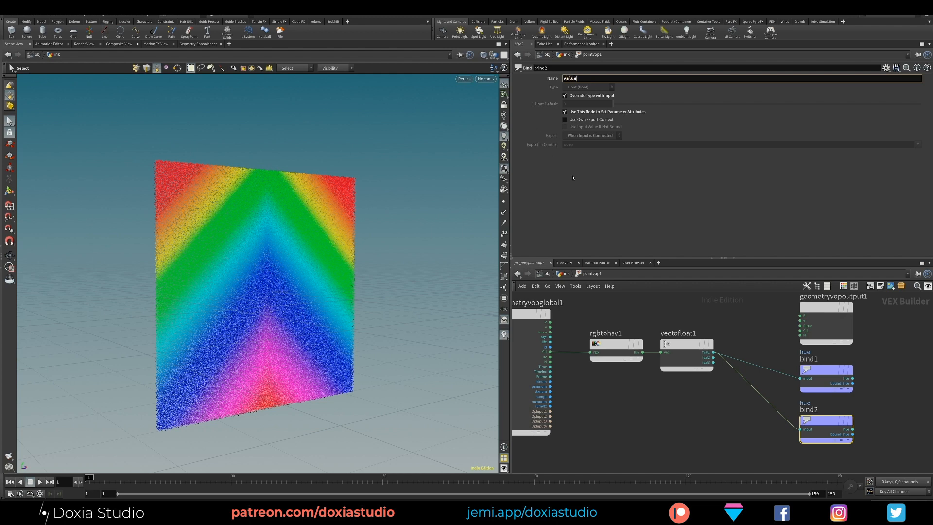
key("Return")
left_click_drag(713, 362, 800, 431)
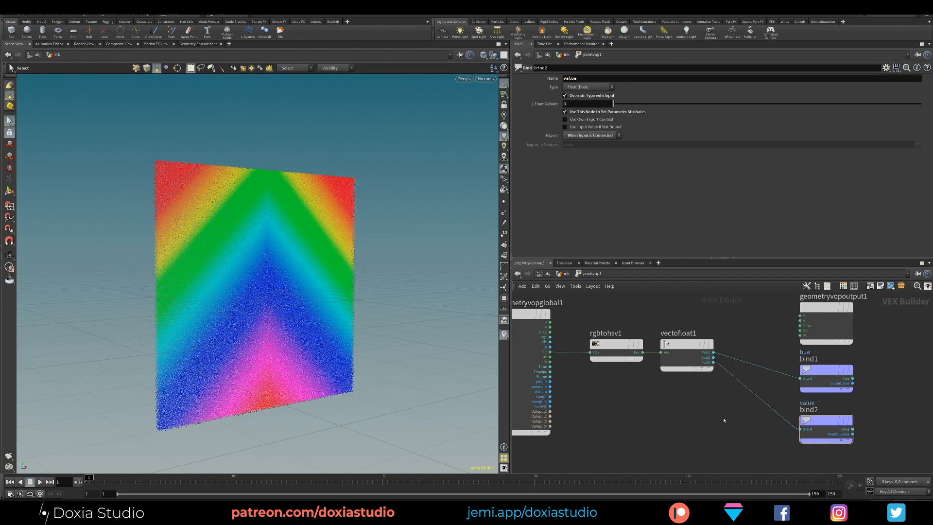
Step: Return to the ink geometry network and place a displayed Null node after pointvop1
key("u")
key("Tab")
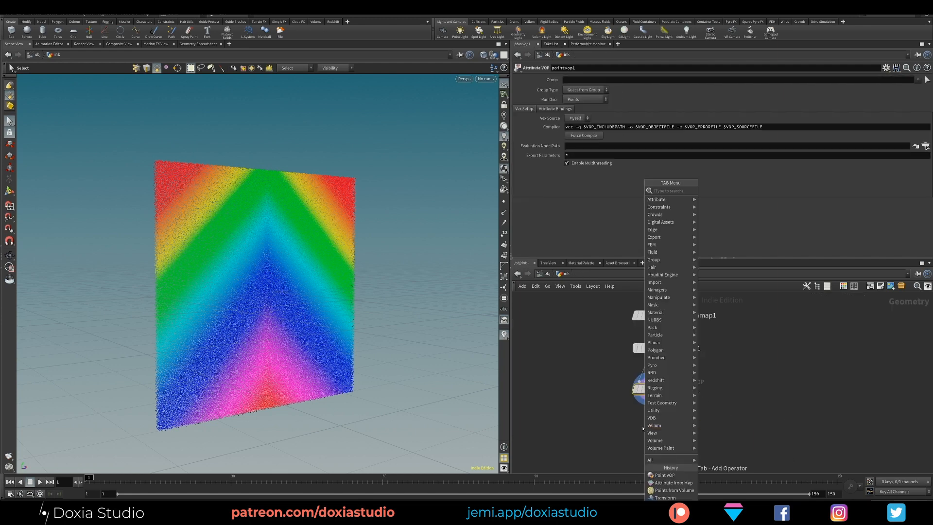
type("nu")
key("Return")
left_click(647, 426)
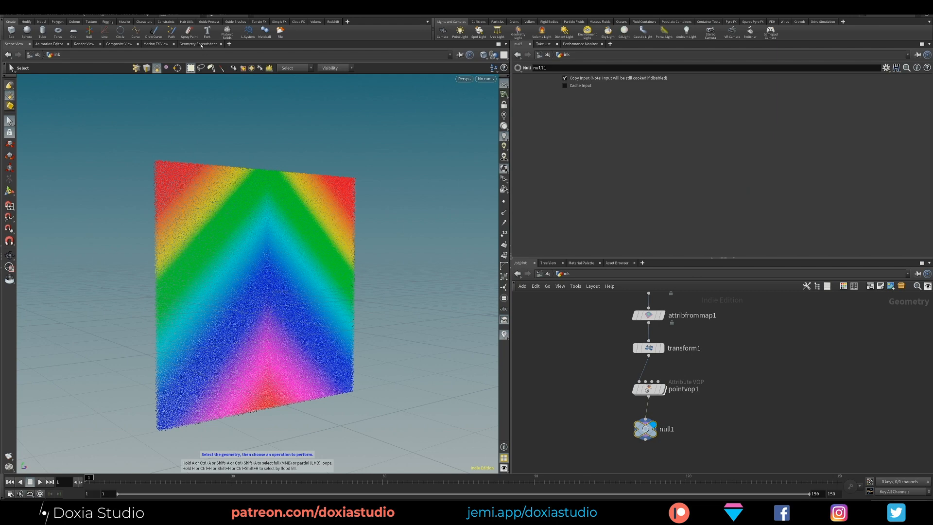
Step: Examine the hue and value attributes in the Geometry Spreadsheet, sorting the points by hue
left_click(199, 44)
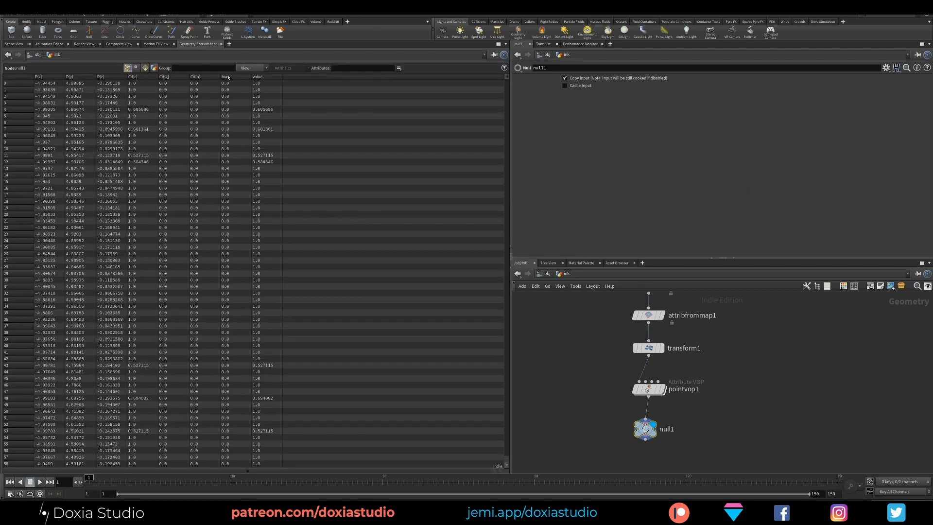
left_click(229, 76)
left_click(226, 77)
left_click(231, 77)
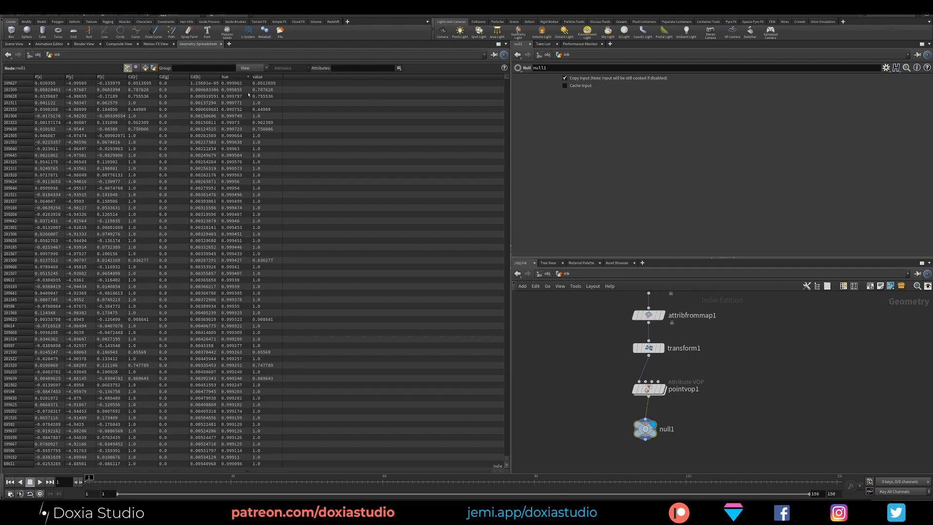
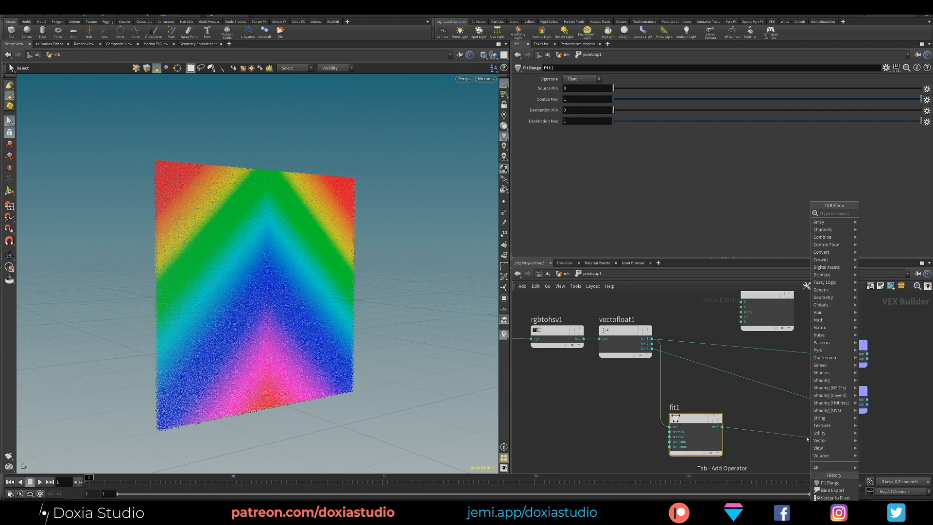
Step: Add a Bind Export node fed by the Fit Range node's output, align it below the value export, and name it viscosity
type("port")
key("Up")
key("Up")
key("Return")
left_click_drag(810, 439, 840, 442)
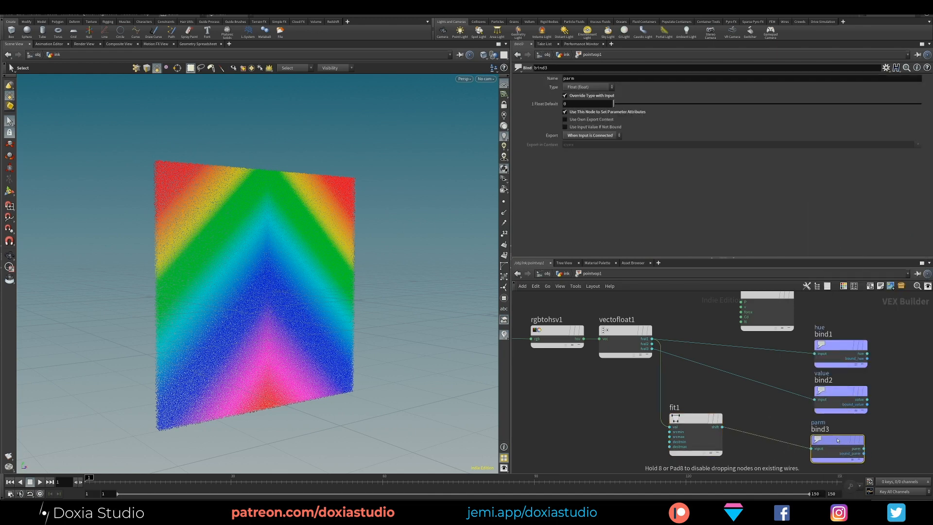
double_click(581, 78)
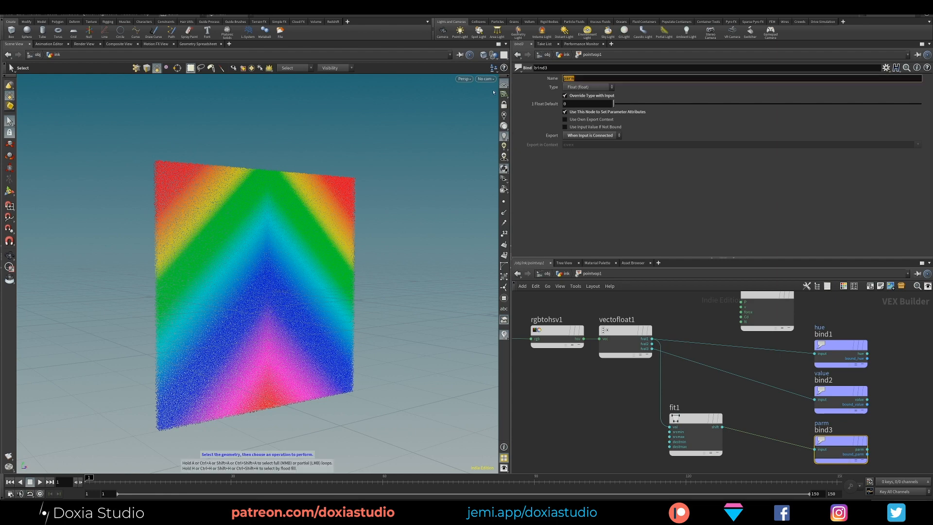
type("viscosity")
key("Return")
Step: Duplicate the viscosity export node below the original and name the copy's parameter density
middle_click_drag(841, 471, 808, 389)
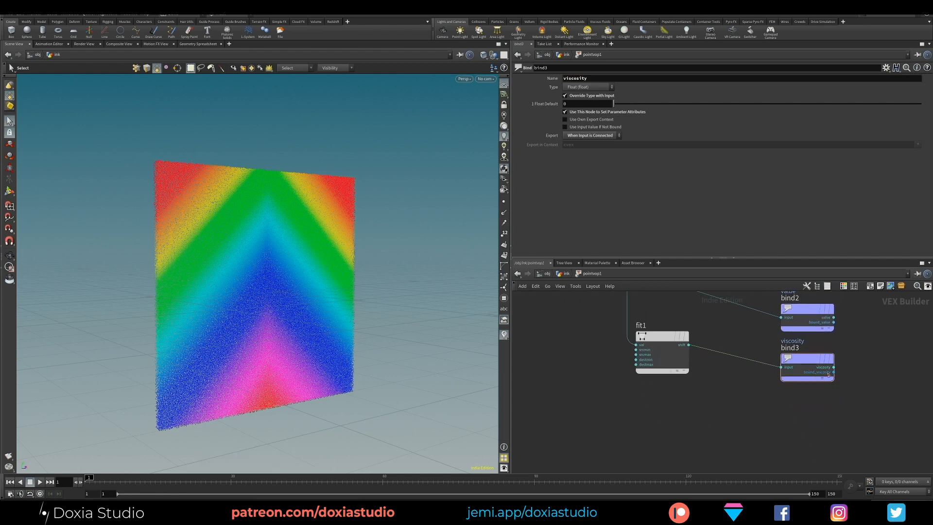
left_click_drag(807, 362, 807, 410, "alt")
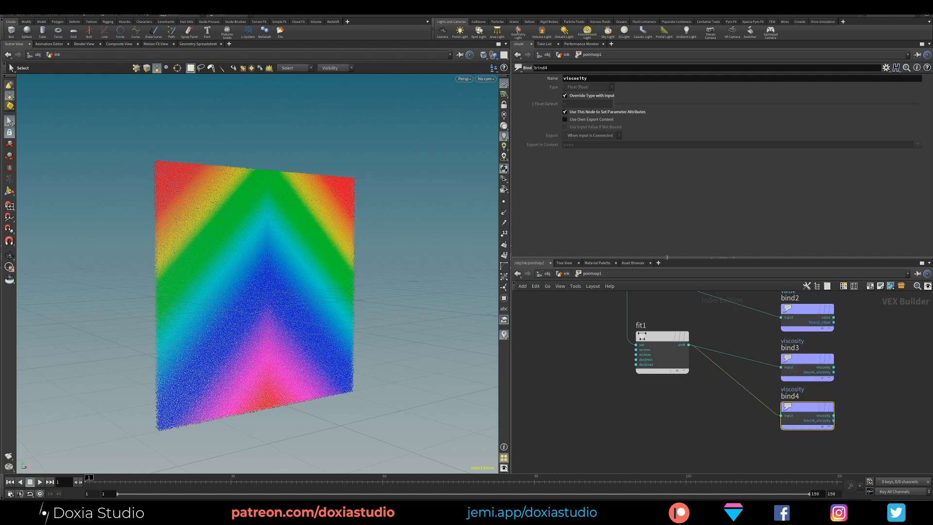
double_click(590, 78)
type("desnity")
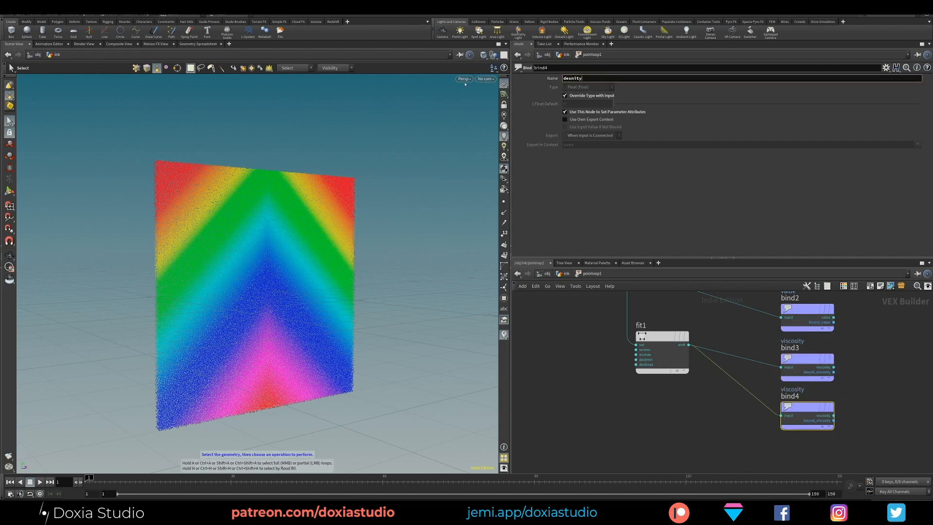
key("Return")
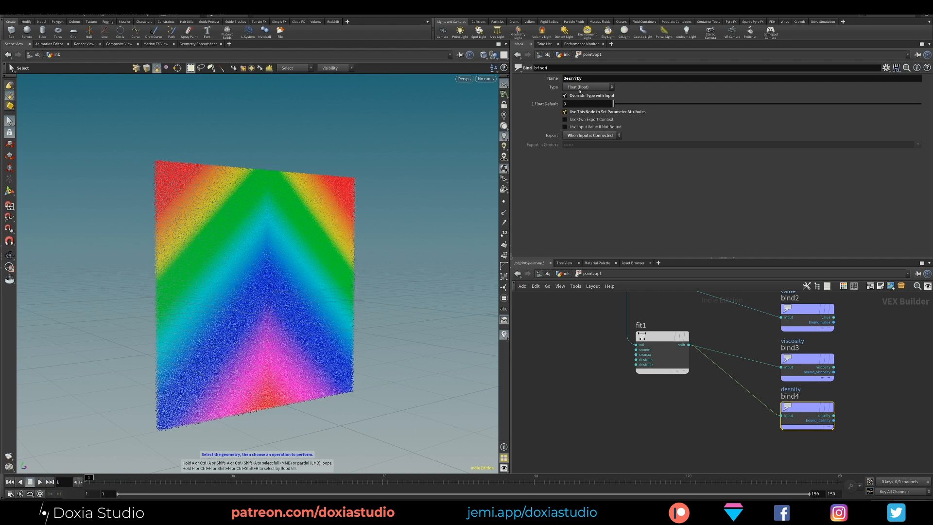
double_click(587, 78)
type("den")
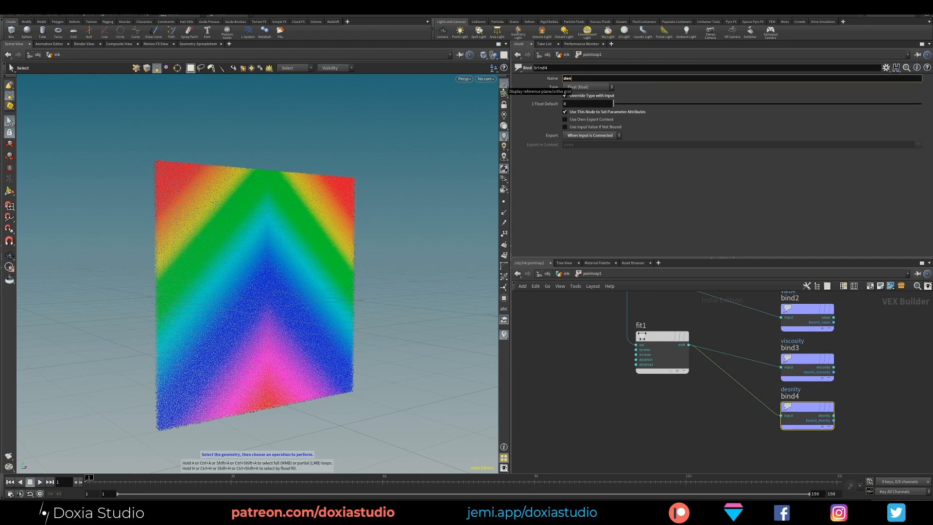
type("sity")
key("Return")
Step: Duplicate the Fit Range node below the original and feed the copy's output into the density export node
middle_click_drag(718, 327, 752, 365)
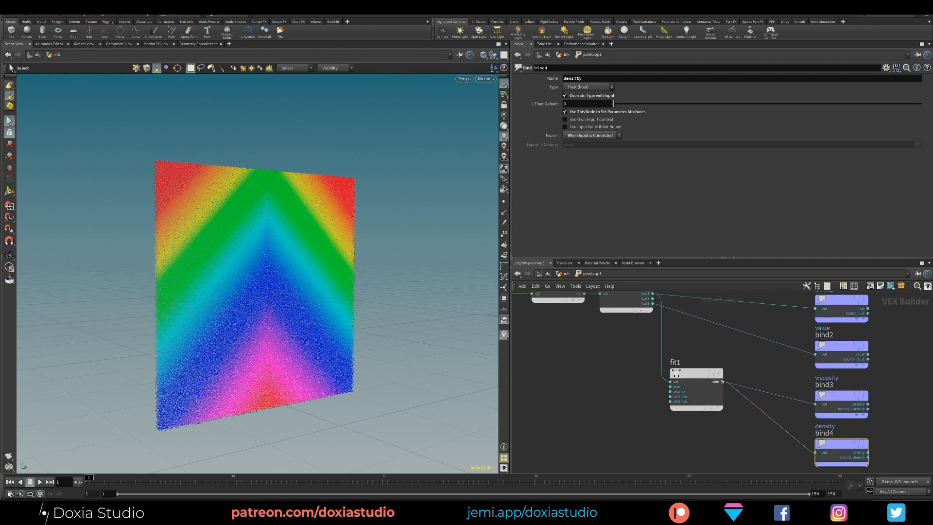
middle_click_drag(759, 409, 743, 377)
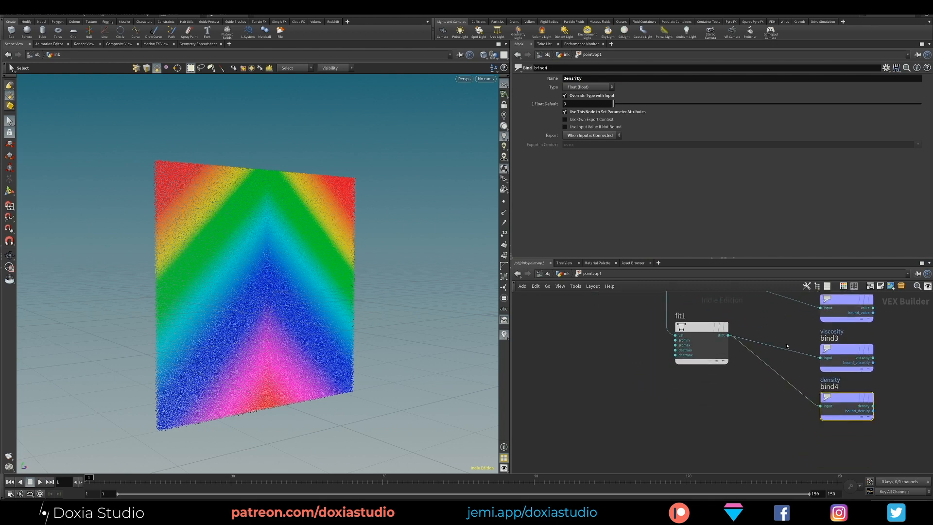
left_click_drag(679, 323, 820, 406, "alt")
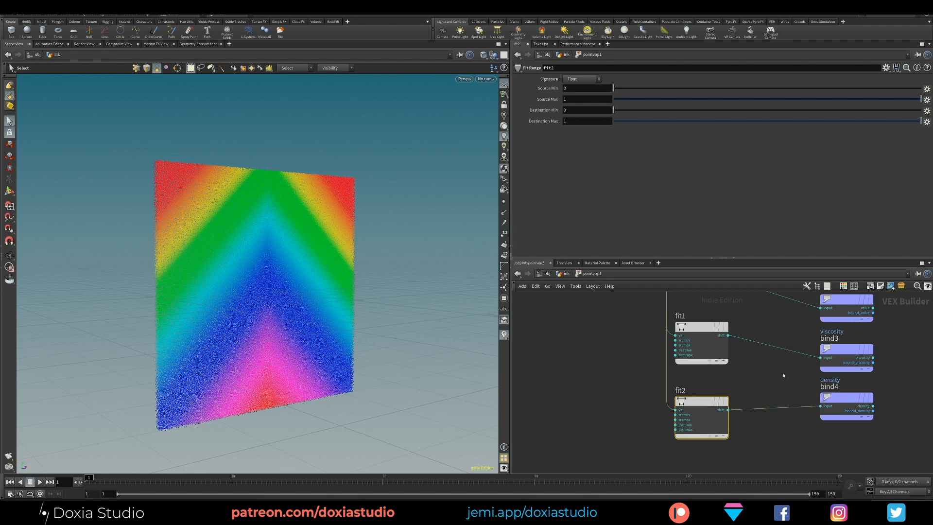
left_click_drag(702, 400, 701, 396)
left_click(756, 370)
middle_click_drag(756, 370, 706, 381)
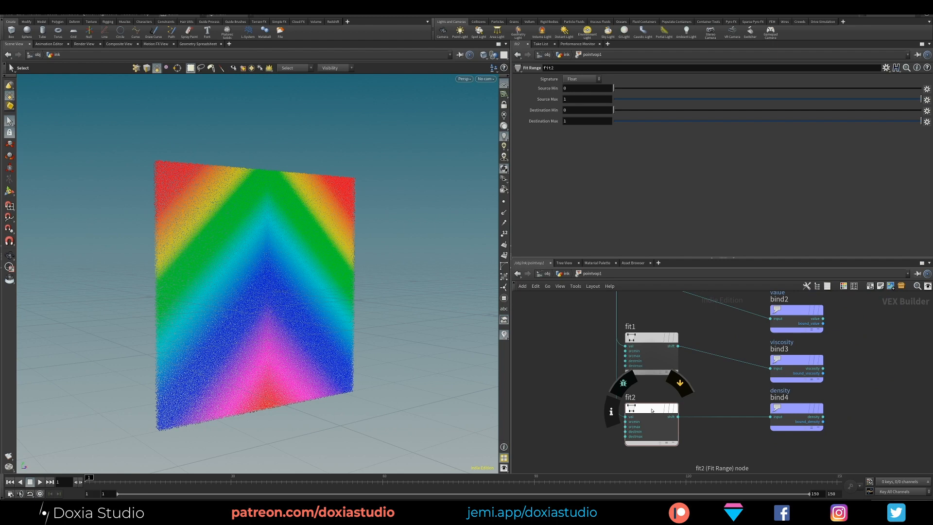
left_click_drag(652, 411, 519, 351, "alt")
key("Delete")
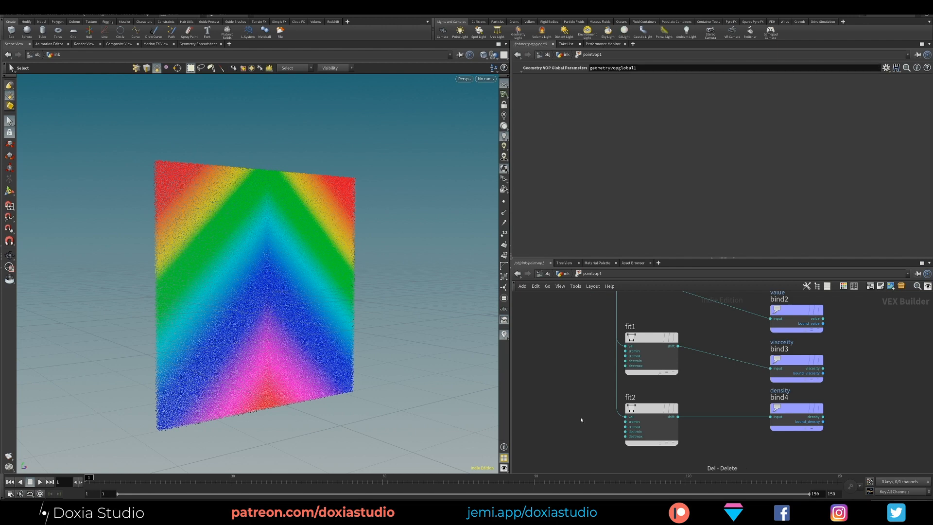
Step: Line up the two Fit Range nodes in straight rows with the viscosity and density export nodes
mouse_move(587, 395)
middle_mouse_down()
mouse_move(606, 456)
mouse_move(590, 389)
middle_mouse_up()
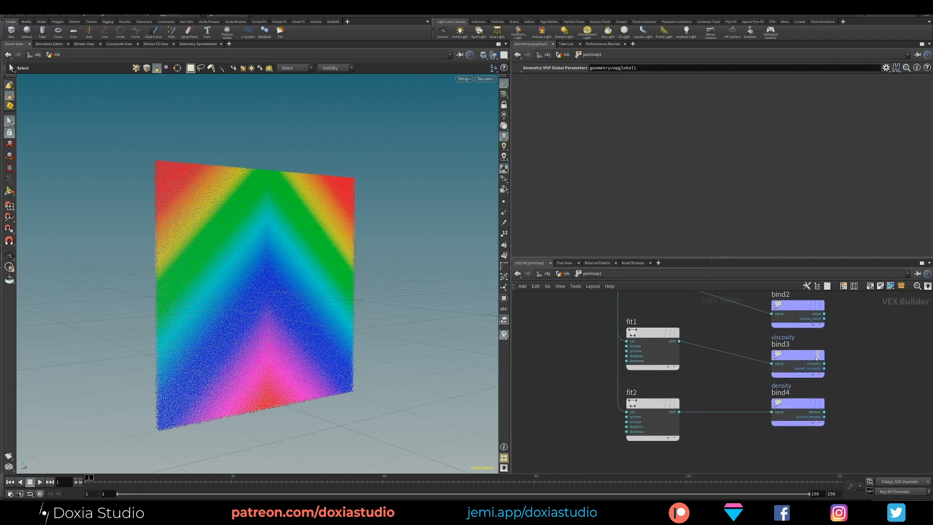
left_click_drag(775, 403, 775, 411)
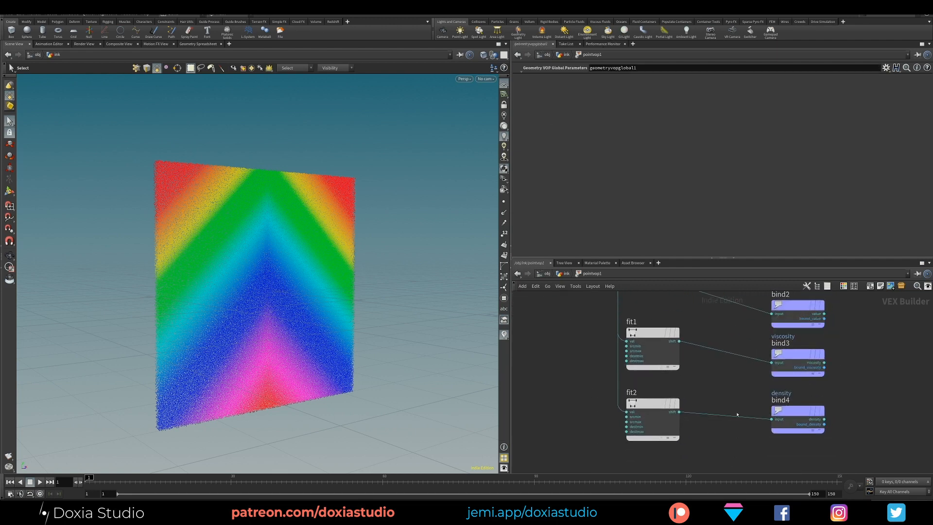
left_click_drag(651, 403, 652, 410)
left_click_drag(652, 340, 652, 361)
middle_click_drag(683, 324, 699, 302)
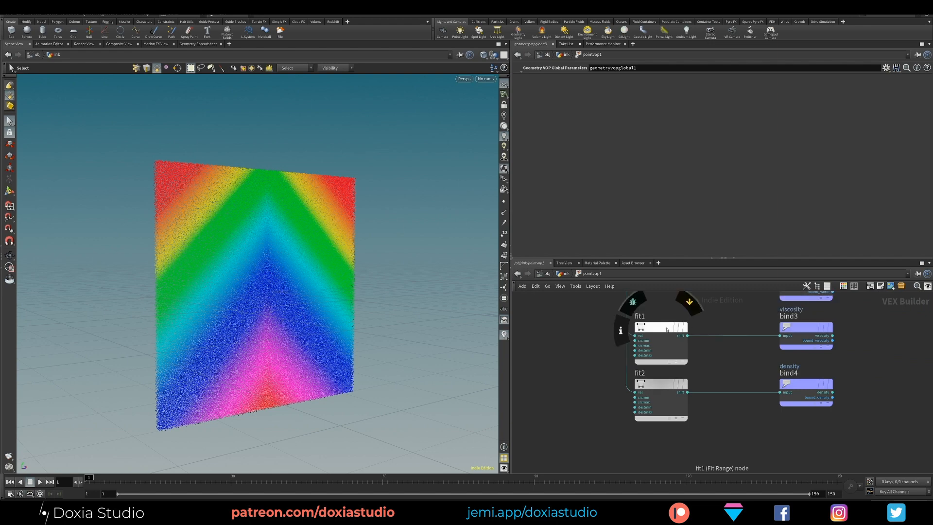
Step: Set the viscosity Fit Range node's destination minimum to 5 and destination maximum to 20
left_click(640, 326)
left_click(569, 111)
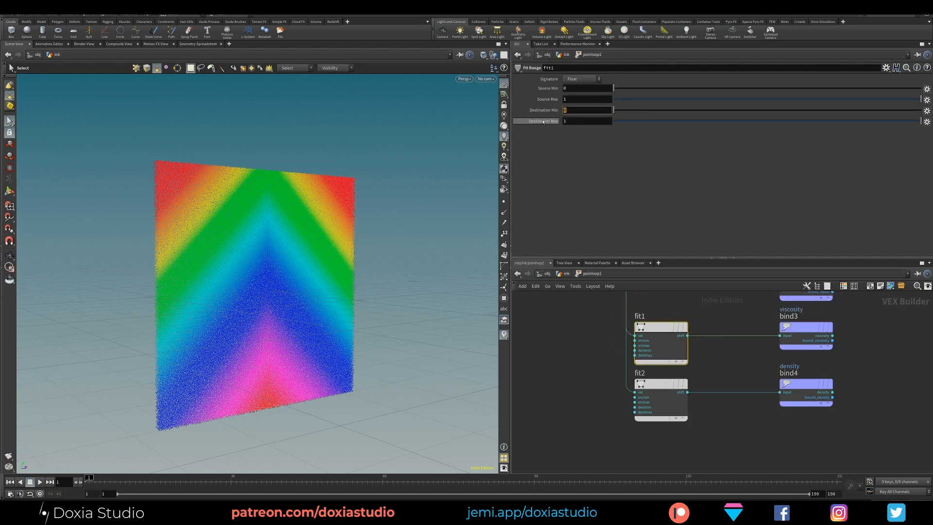
type("1")
key("Return")
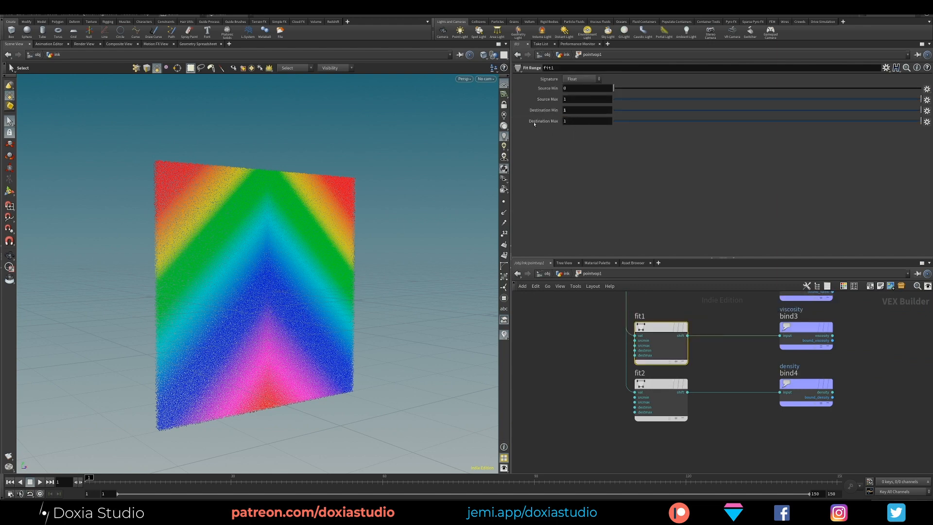
left_click(573, 122)
key("Return")
left_click(566, 110)
type("5")
key("Return")
Step: Set the density Fit Range node's destination minimum to 4000 and destination maximum to 250
left_click(656, 384)
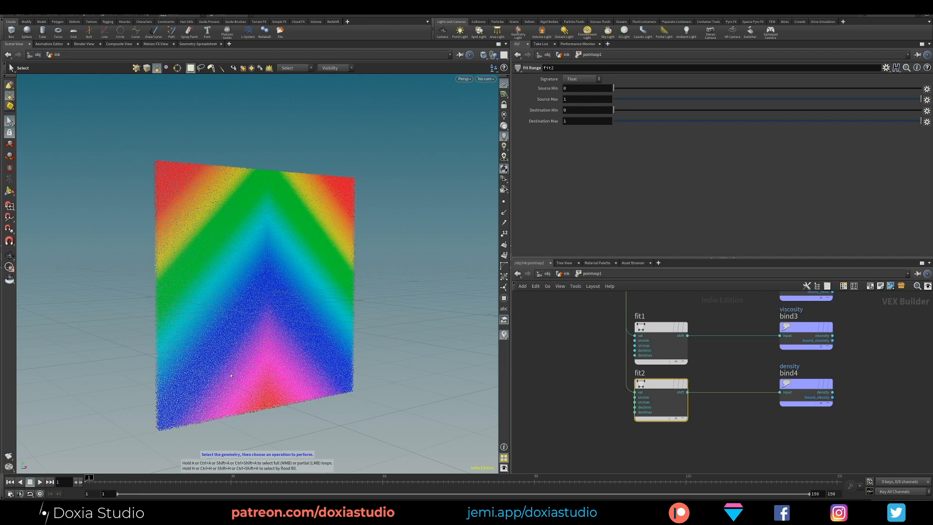
left_click(565, 111)
type("4000")
key("Return")
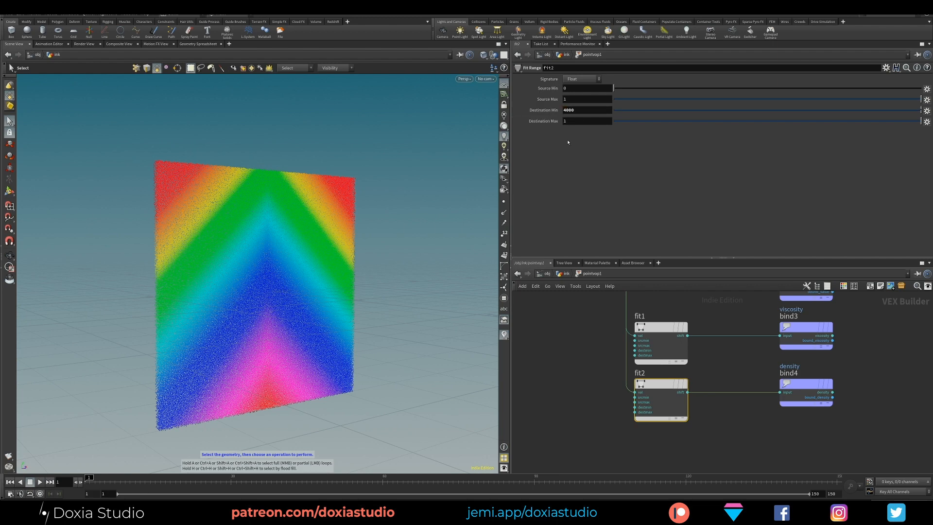
left_click(566, 121)
key("Return")
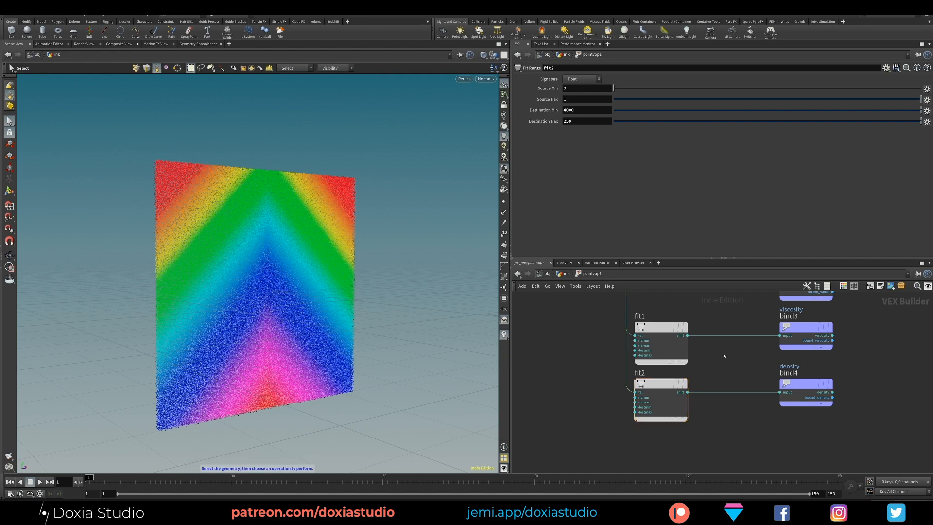
Step: Return to the ink geometry network and examine null1's attributes in the Geometry Spreadsheet, sorting by viscosity and density
key("u")
left_click(645, 429)
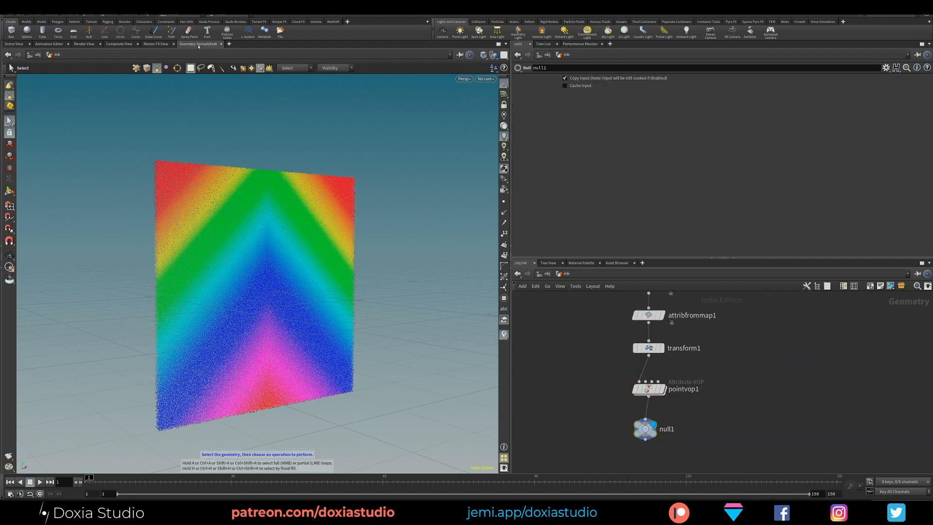
left_click(198, 44)
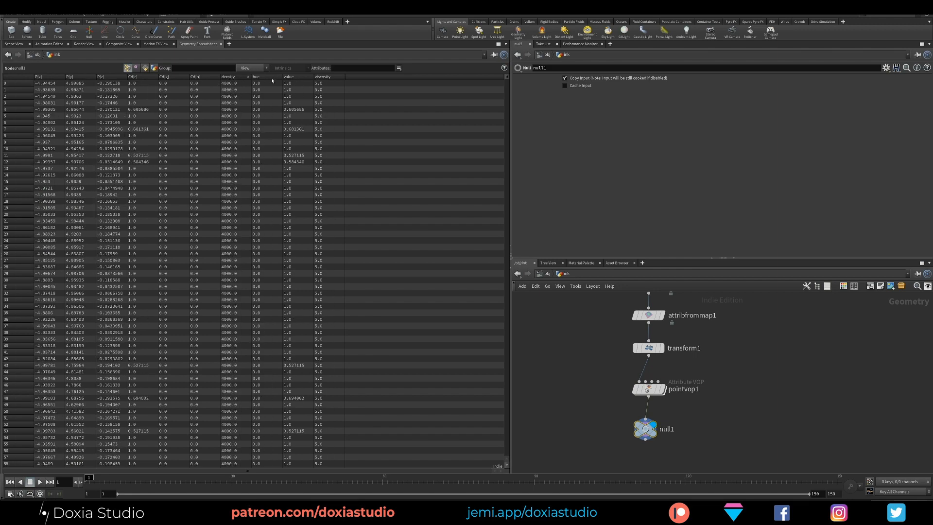
left_click(333, 77)
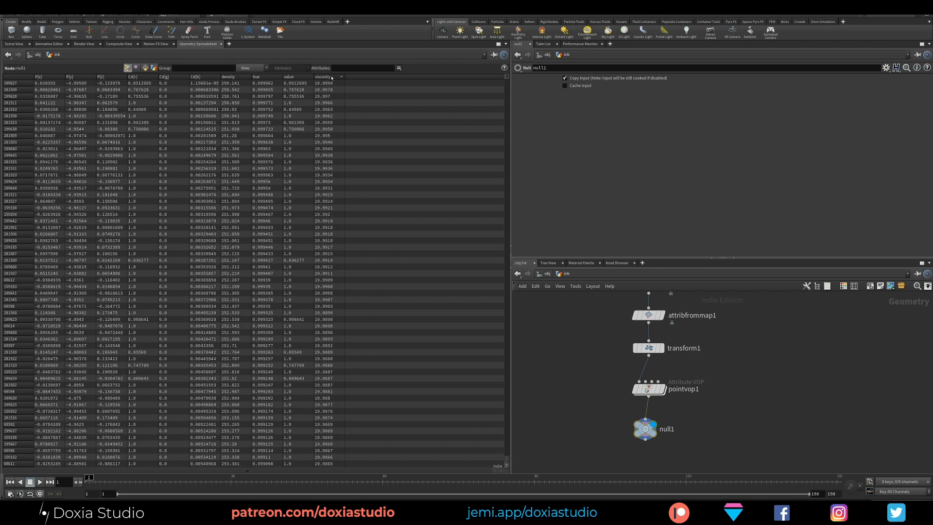
left_click(235, 77)
left_click(236, 78)
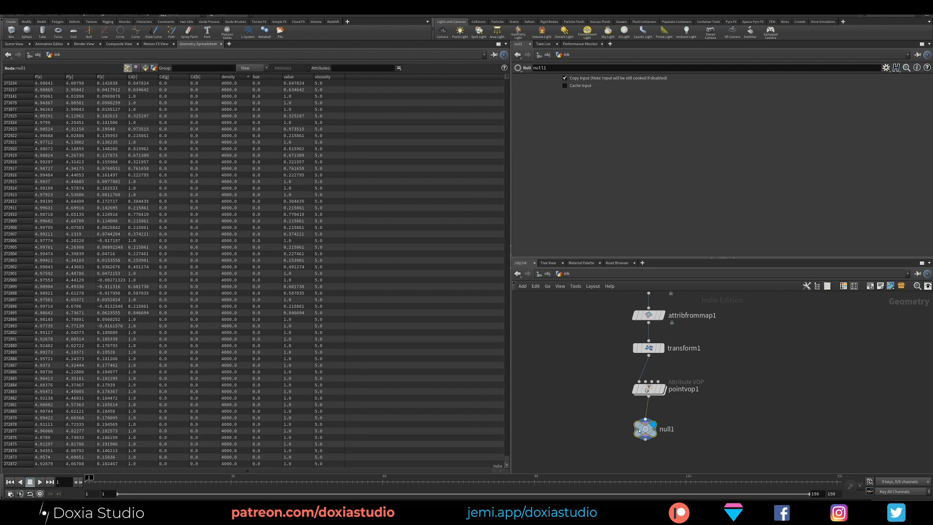
Step: Add a DOP Network node wired below null1 and return to the scene view
middle_click_drag(573, 433, 615, 362)
left_click(686, 369)
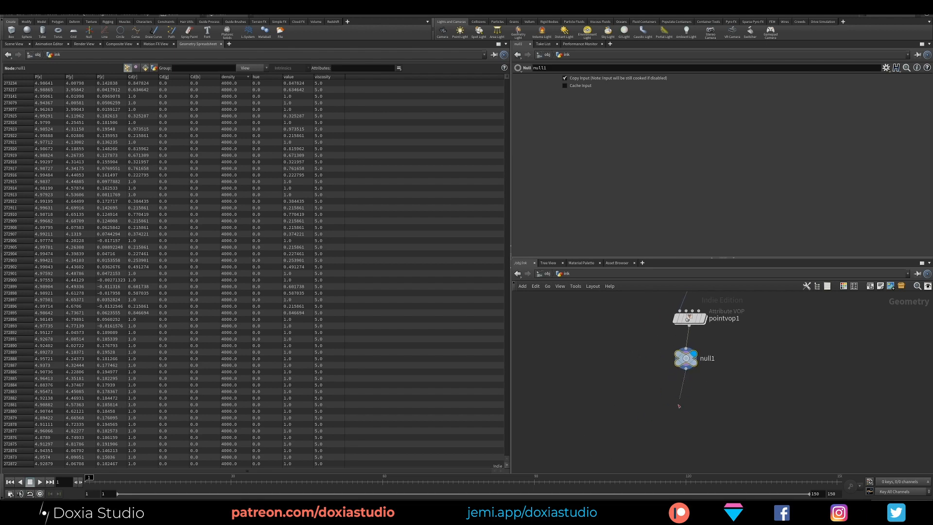
key("Tab")
type("dop")
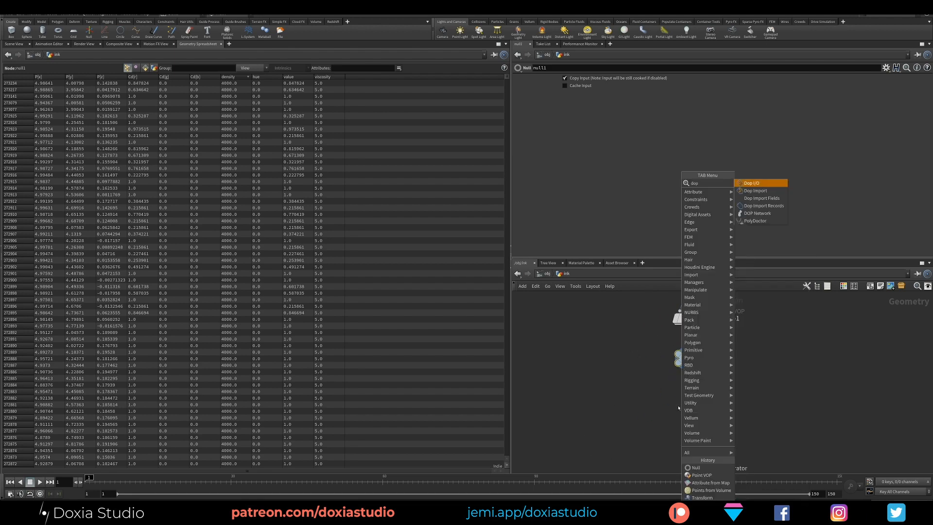
left_click(757, 213)
left_click_drag(681, 414, 681, 409)
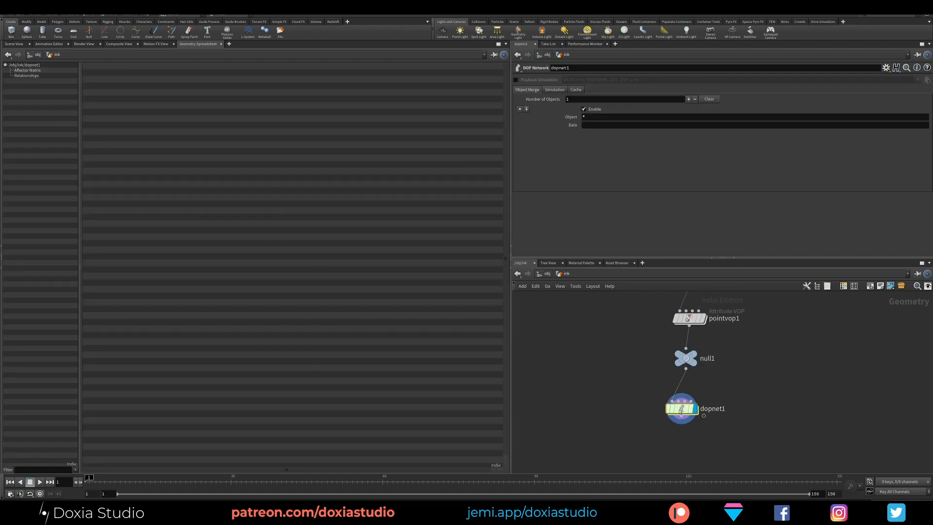
left_click(14, 44)
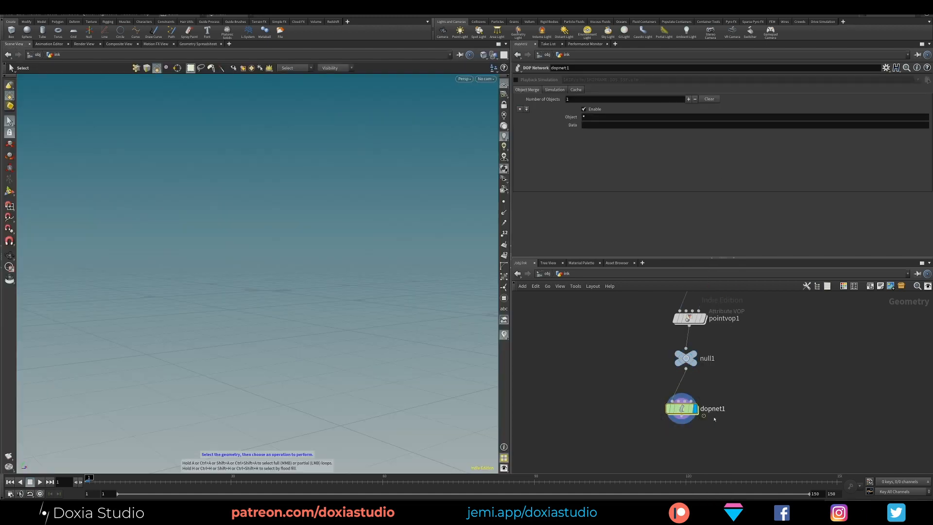
Step: Line up dopnet1 under null1, go inside it and add a FLIP Object node above the output node
left_click(681, 411)
left_click_drag(681, 411, 687, 411)
double_click(686, 410)
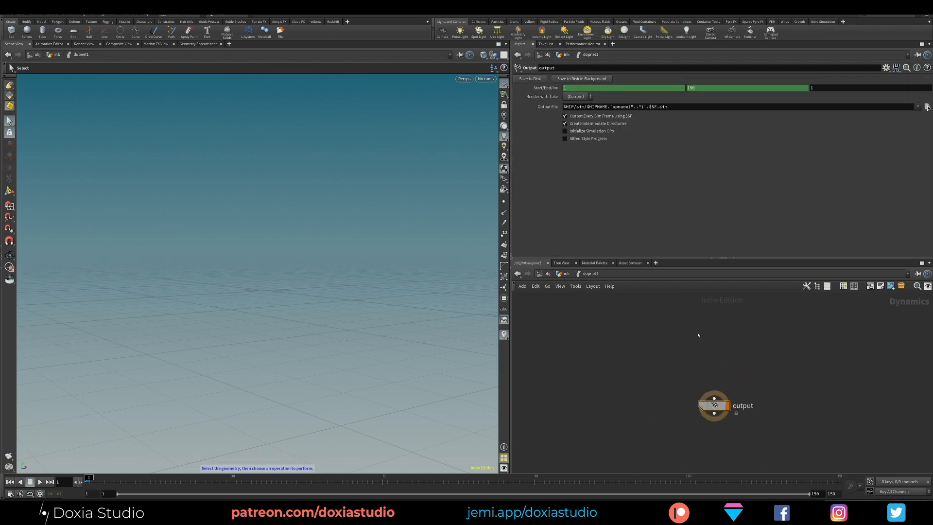
key("Tab")
type("fila")
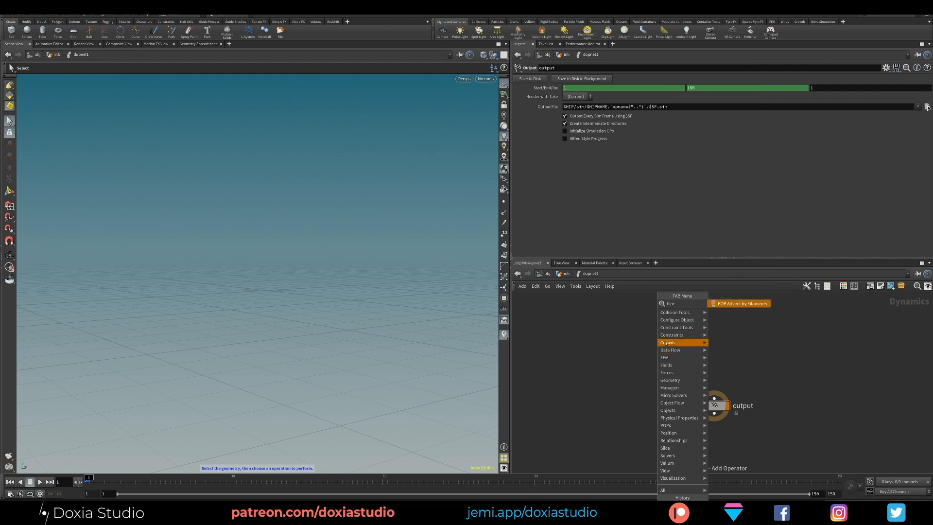
key("Escape")
key("Tab")
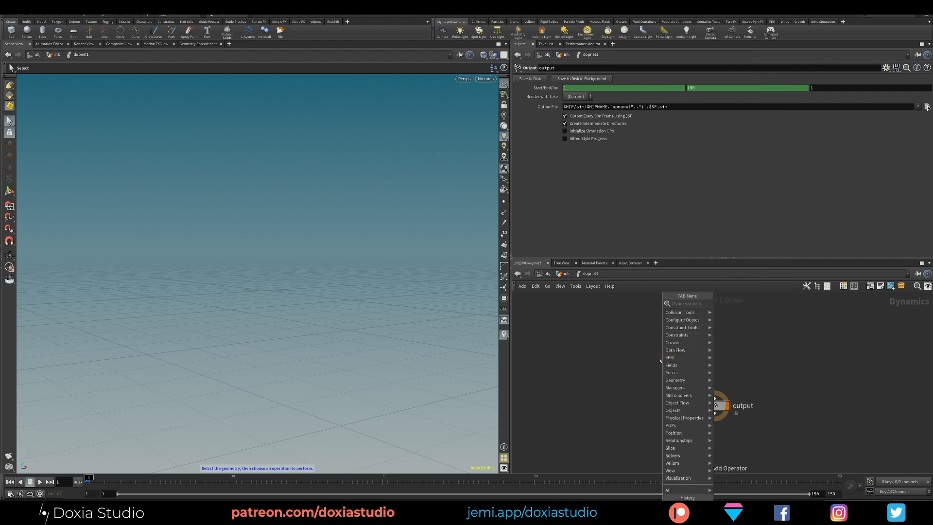
type("flip")
key("Down")
key("Return")
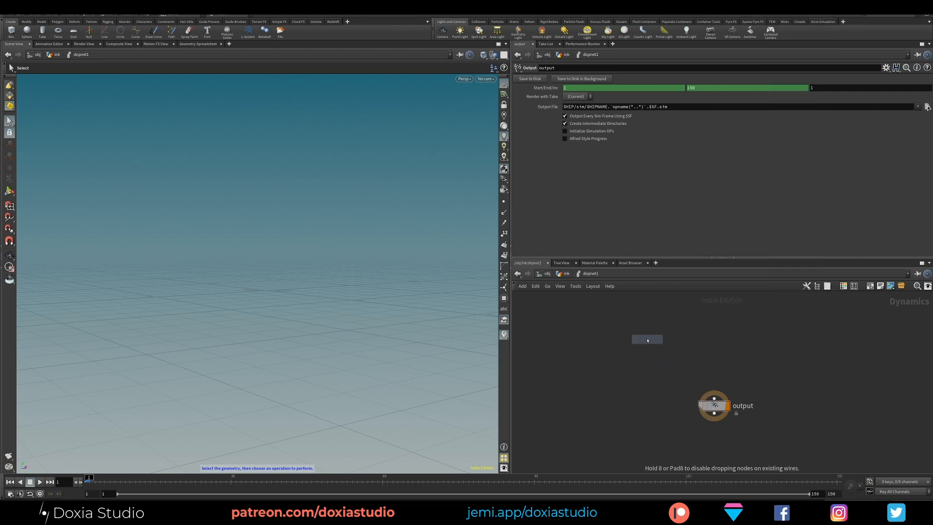
left_click(647, 331)
left_click_drag(647, 331, 652, 329)
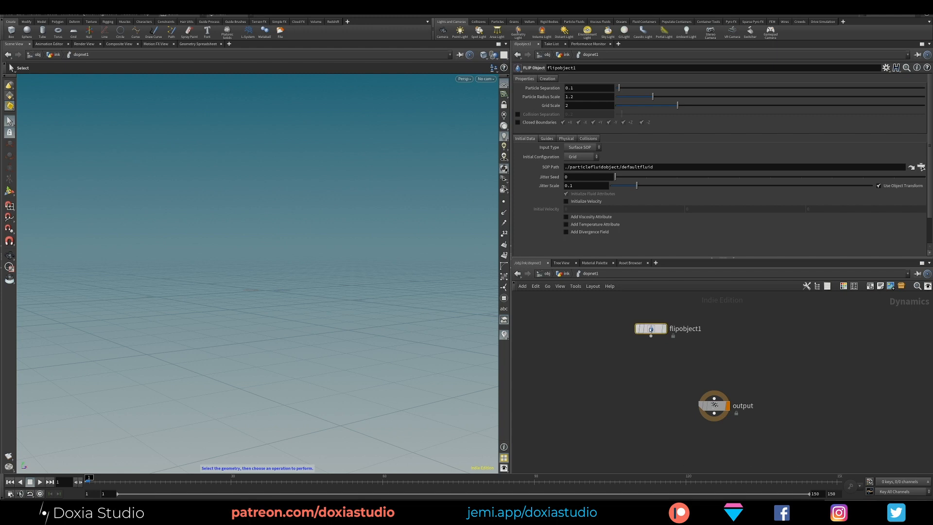
Step: Set the FLIP object's Input Type to Particle Field and choose null1 as its SOP Path
left_click(581, 148)
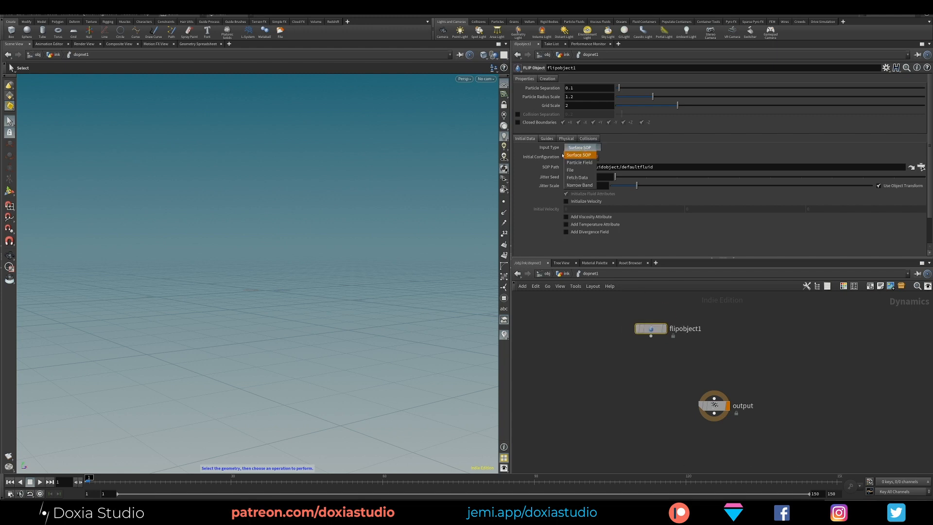
left_click(581, 163)
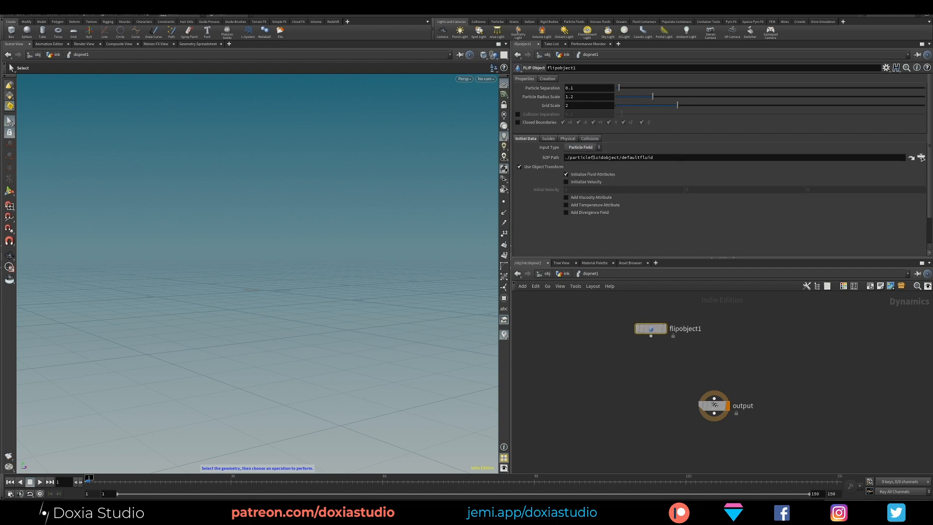
left_click(920, 157)
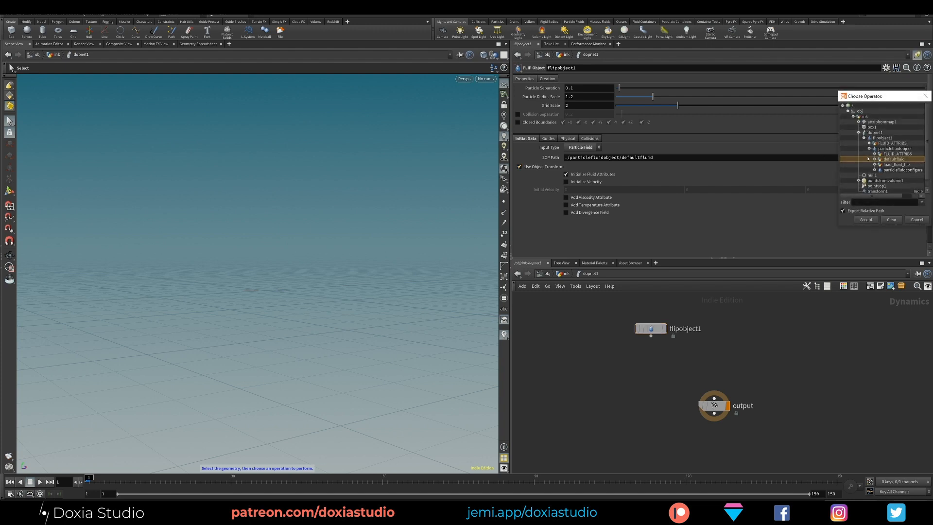
left_click(858, 133)
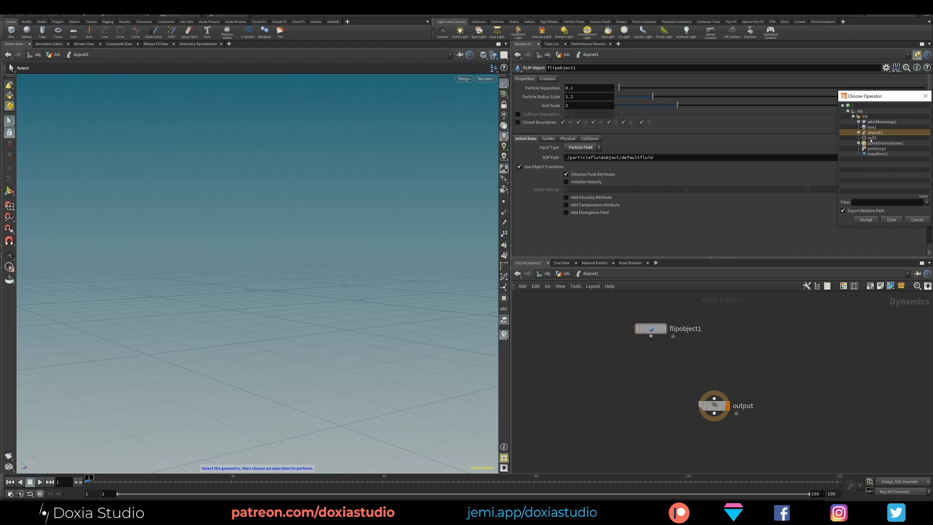
double_click(873, 138)
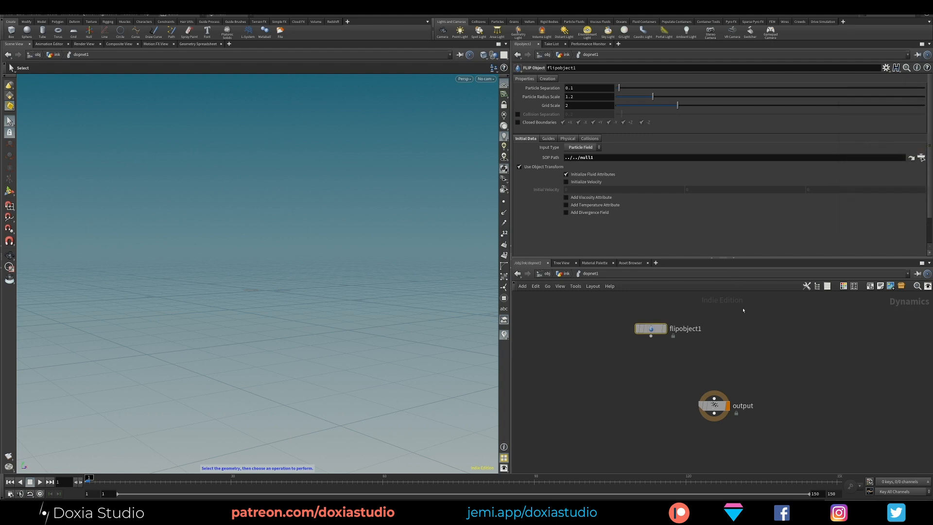
Step: Return to the ink network and rename null1 as out_coloir_particles
key("u")
left_click(709, 358)
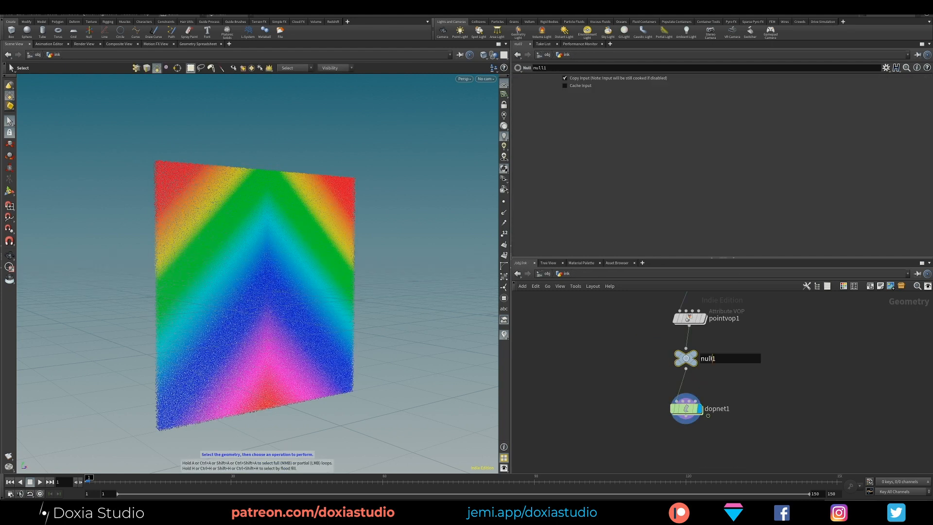
type("out_coloir_particles")
key("Return")
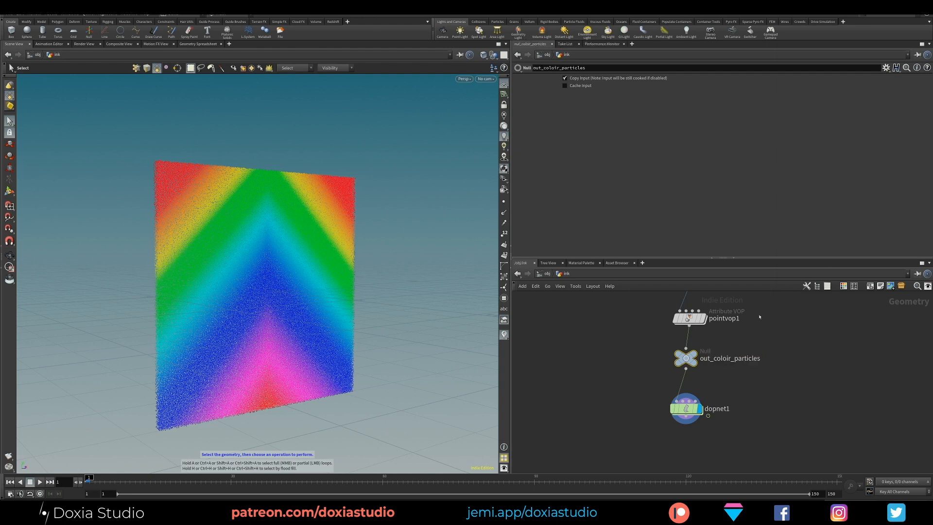
Step: Disconnect dopnet1 from the null, display dopnet1 and check the FLIP object's SOP Path inside it
left_click_drag(686, 410, 686, 417)
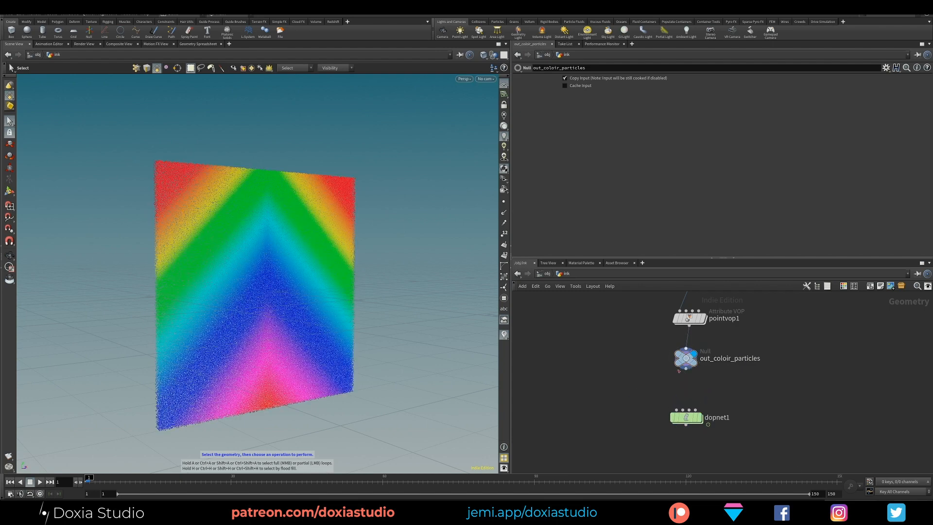
left_click(701, 417)
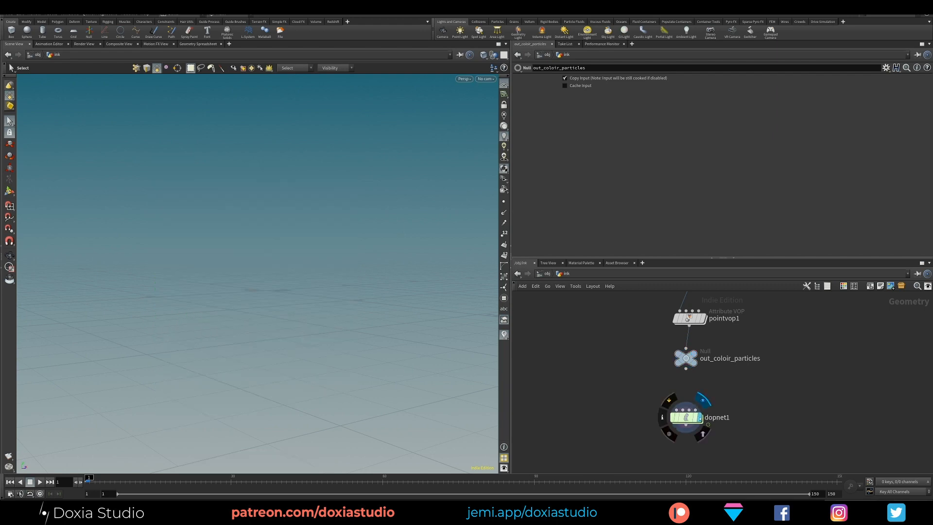
double_click(686, 417)
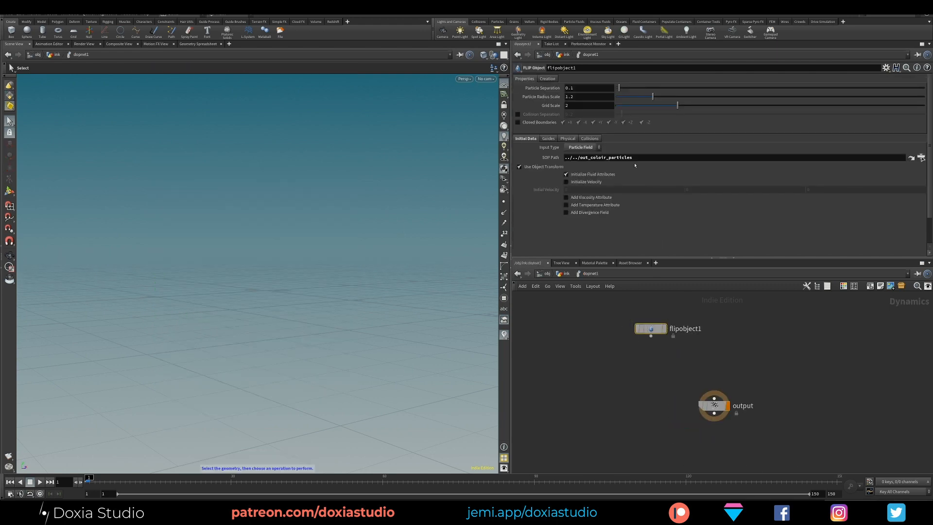
left_click(604, 157)
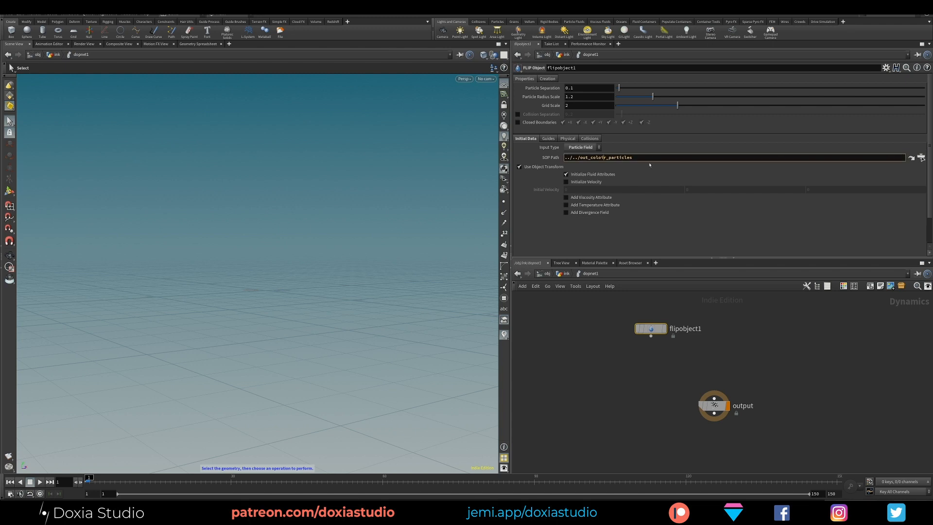
Step: Correct the null's name in the ink network to out_color_particles
key("u")
double_click(728, 359)
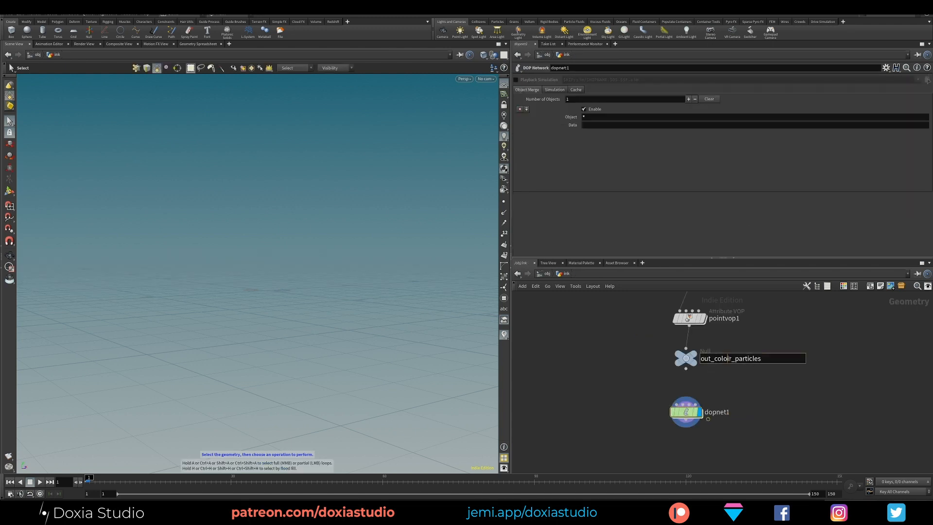
key("BackSpace")
key("Return")
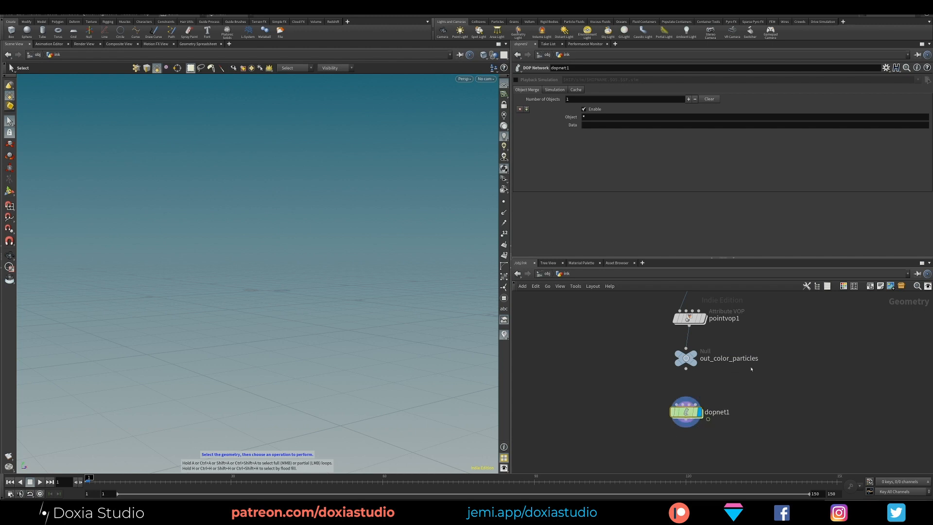
Step: Go back into dopnet1 and pick out_color_particles as the FLIP object's SOP Path
double_click(686, 411)
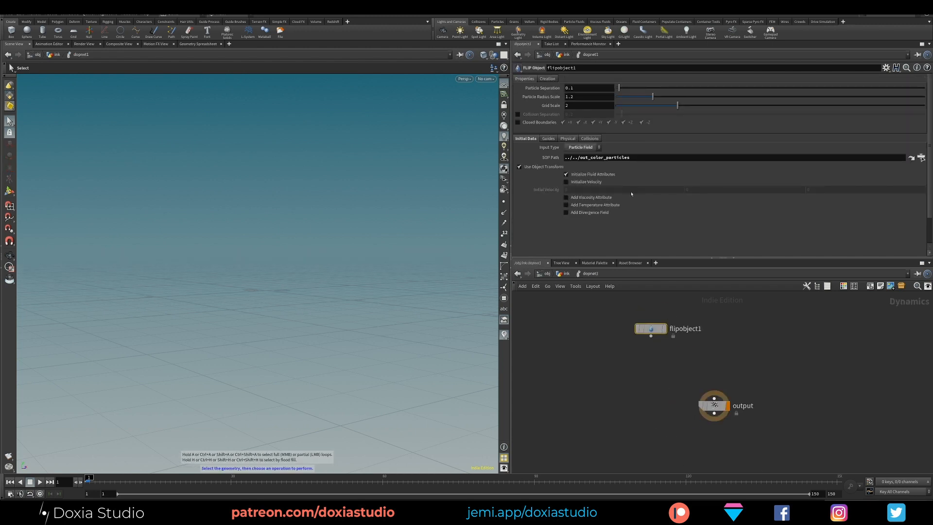
double_click(650, 160)
left_click(921, 158)
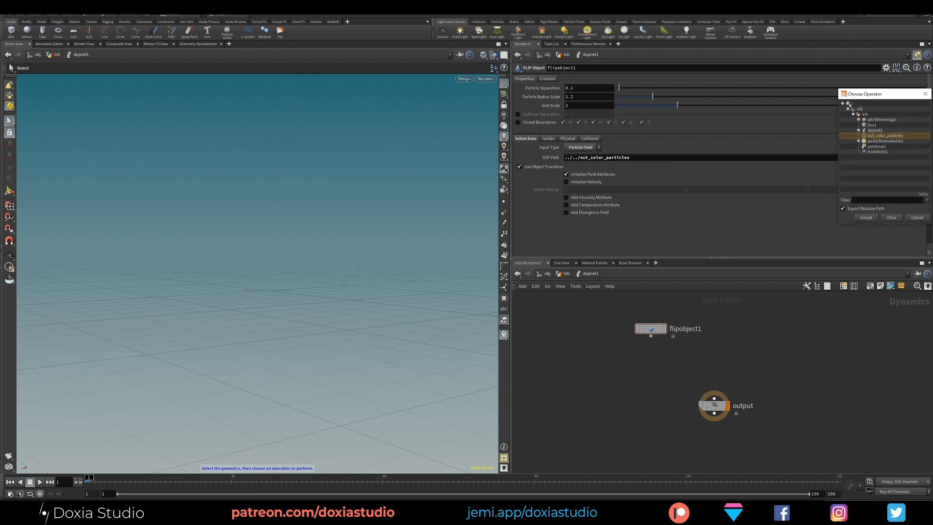
double_click(882, 136)
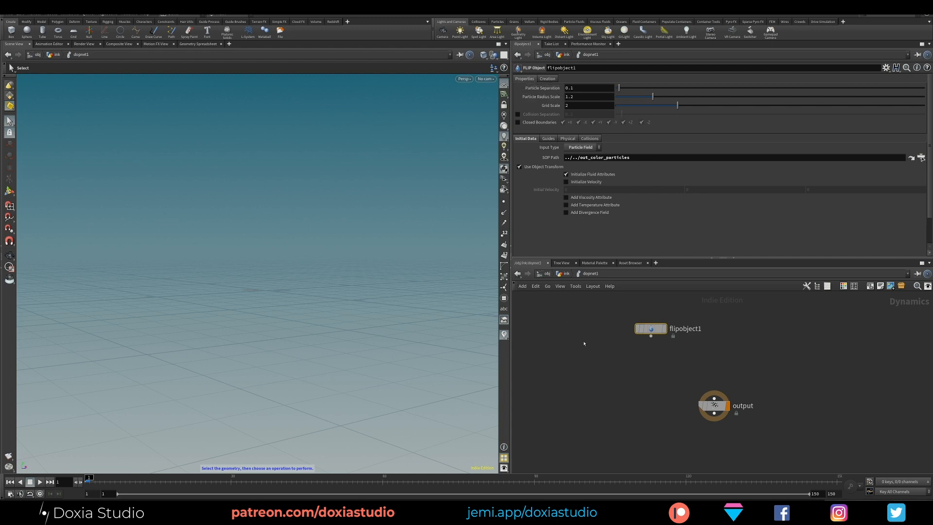
Step: Link the FLIP object's Particle Separation to pointsfromvolume1's Point Separation with a relative reference
key("u")
middle_click_drag(756, 321, 741, 424)
middle_click_drag(764, 345, 777, 390)
left_click_drag(737, 360, 656, 380)
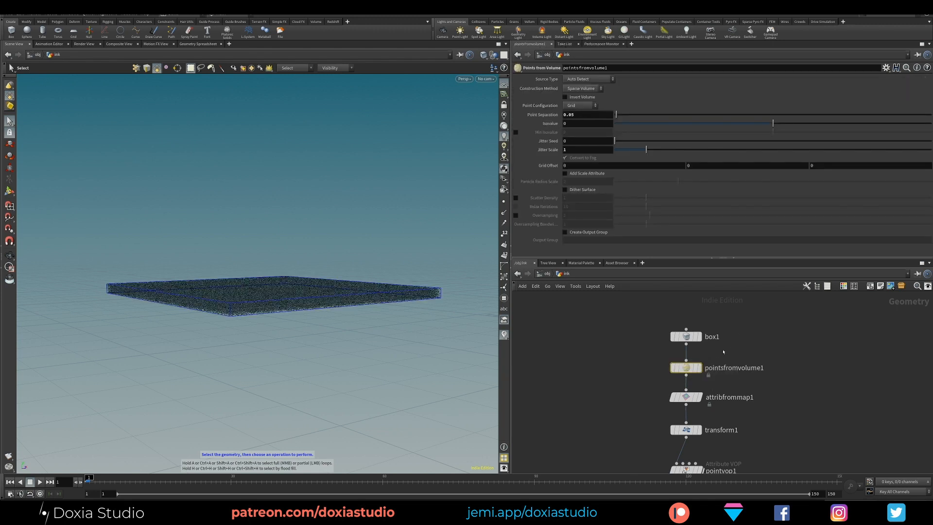
right_click(550, 115)
left_click(603, 164)
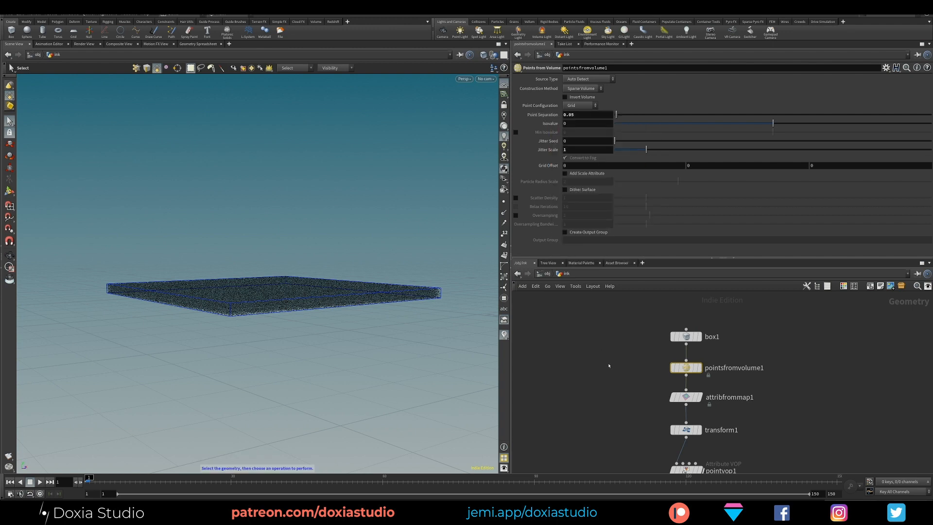
scroll(595, 344, "down", 5)
double_click(672, 413)
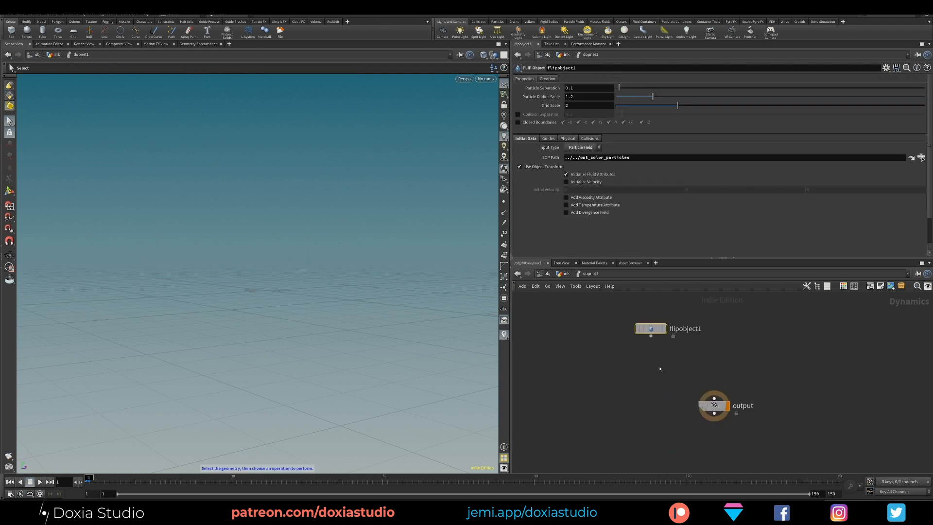
right_click(546, 89)
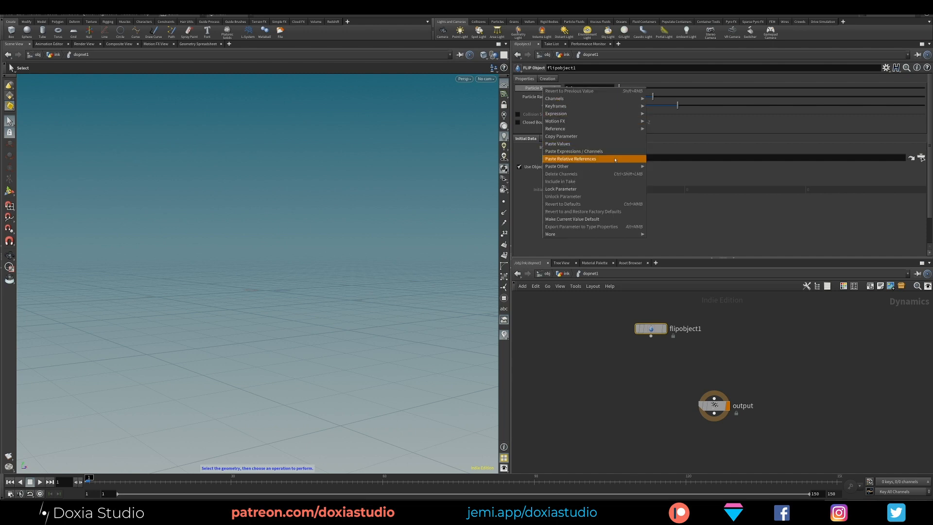
left_click(583, 159)
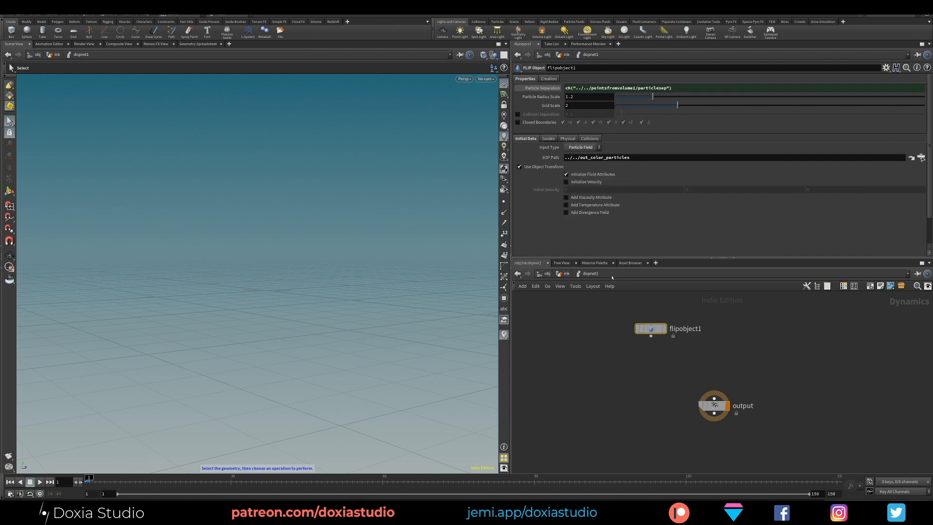
Step: Set the FLIP object's Particle Radius Scale to 1
left_click(580, 97)
type("1")
key("Return")
Step: Set the FLIP object's particle guide Visualization to Particles and its Visualization Type to None, then show the guide visualization list
left_click(549, 139)
left_click(549, 148)
left_click(583, 157)
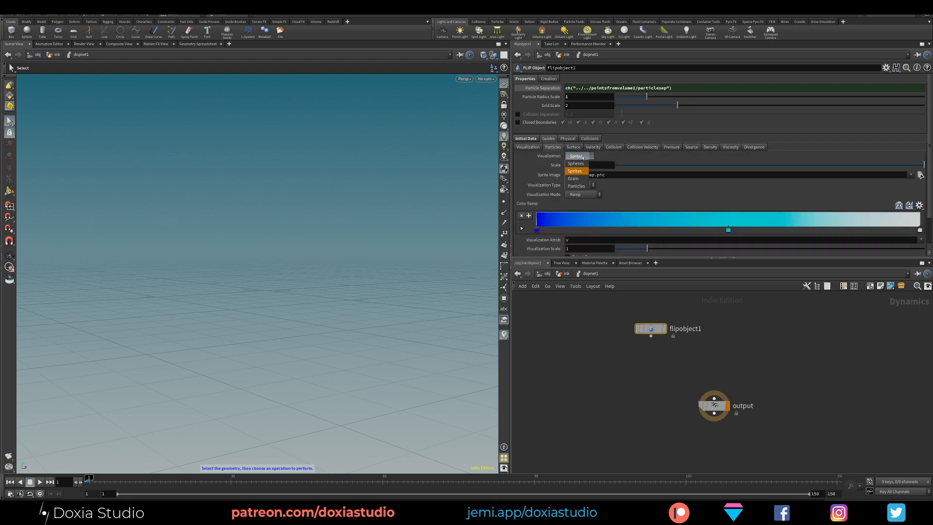
left_click(584, 179)
left_click(582, 193)
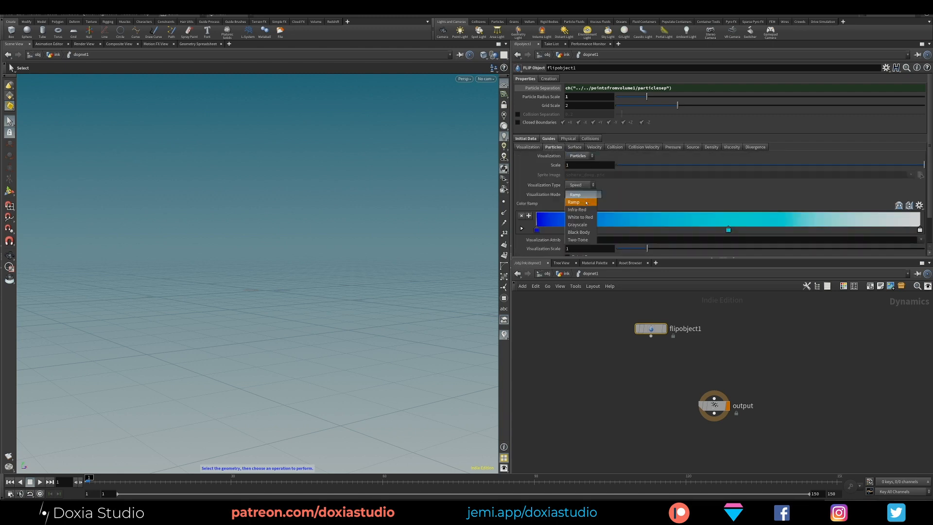
left_click(604, 209)
left_click(583, 184)
left_click(627, 191)
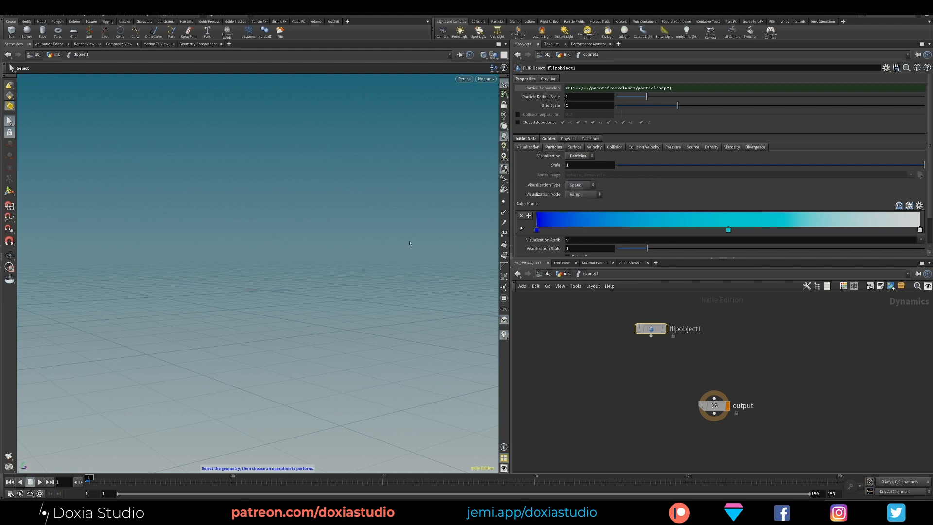
left_click(584, 186)
left_click(576, 183)
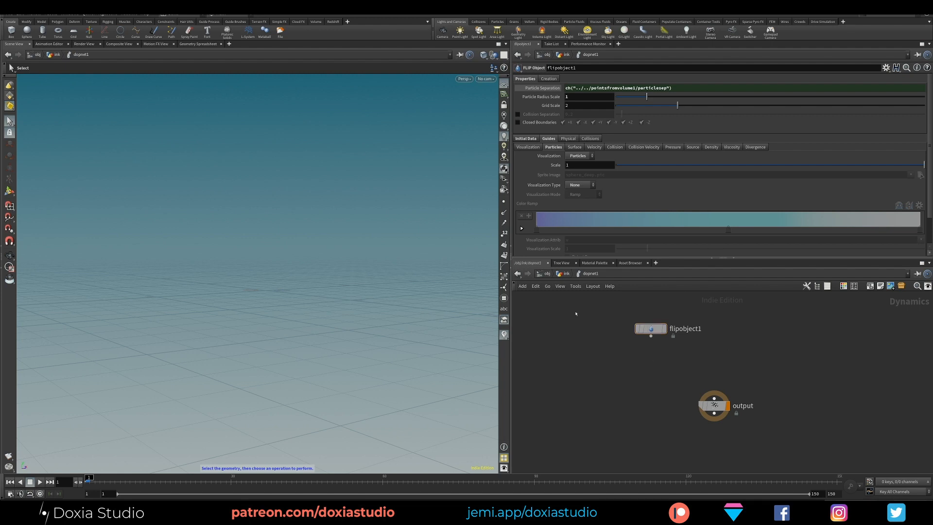
left_click(532, 149)
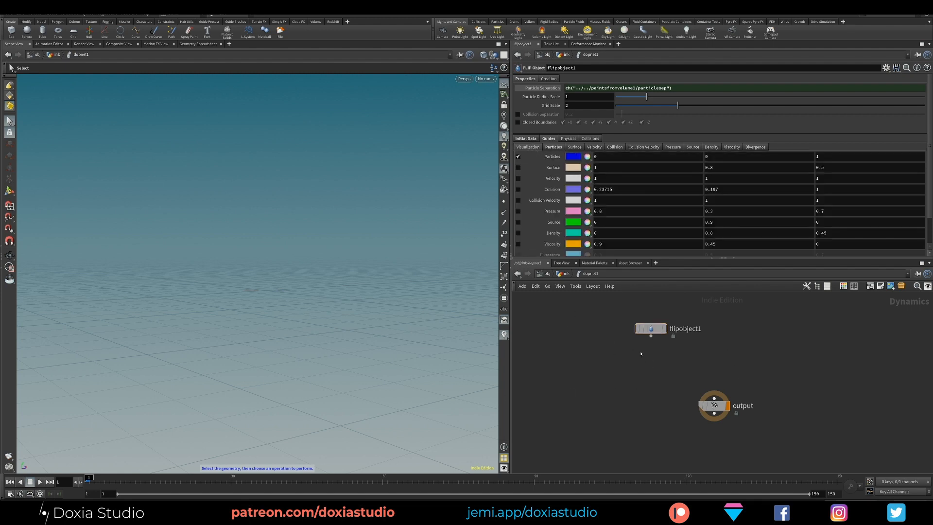
Step: Add a FLIP Solver fed by flipobject1 and wire its output into the output node
left_click_drag(651, 335, 710, 345)
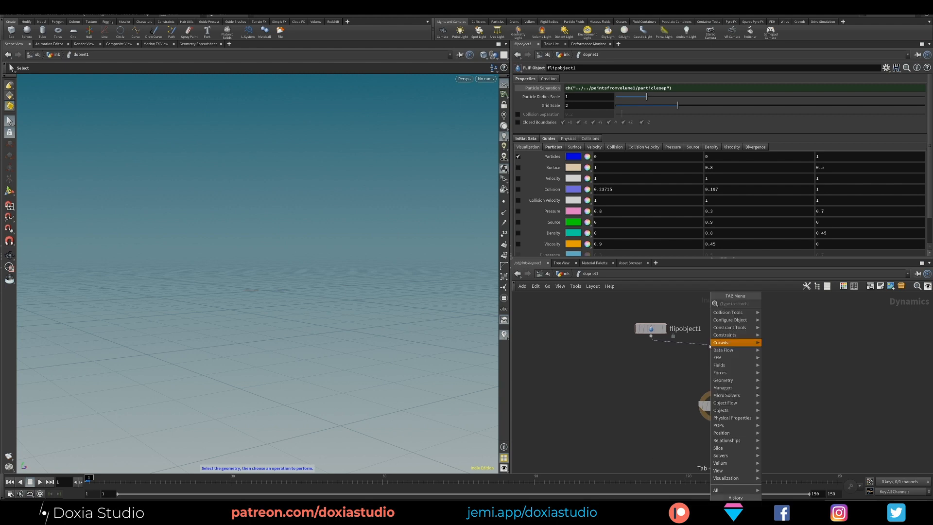
type("flip sol")
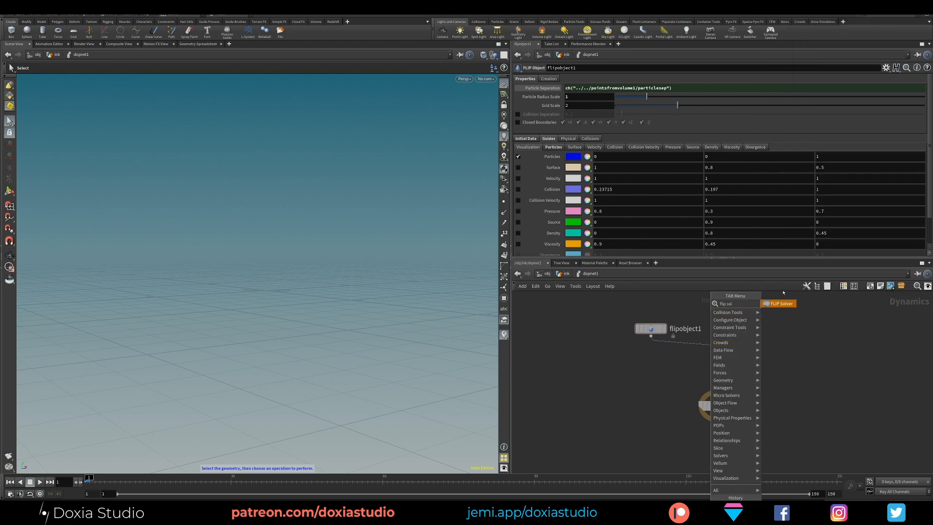
left_click(781, 318)
left_click_drag(716, 355, 714, 398)
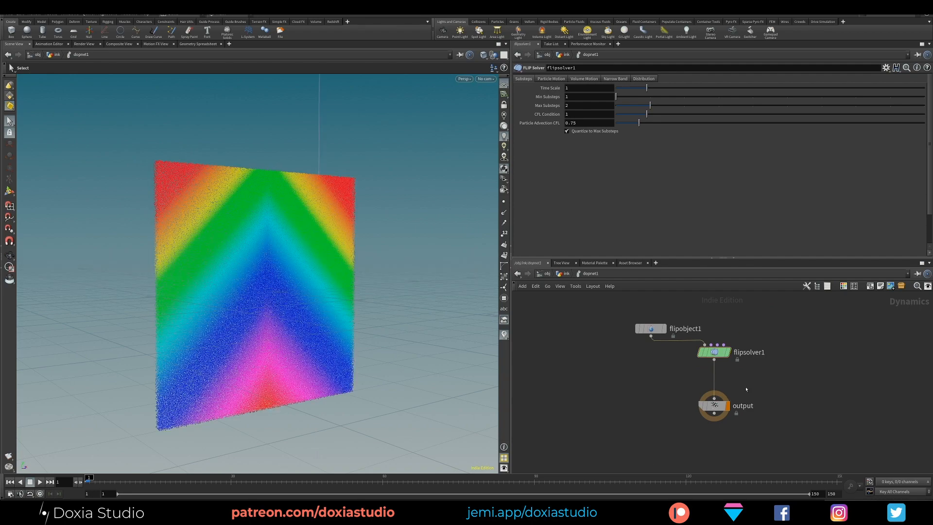
left_click_drag(355, 342, 327, 400, "alt")
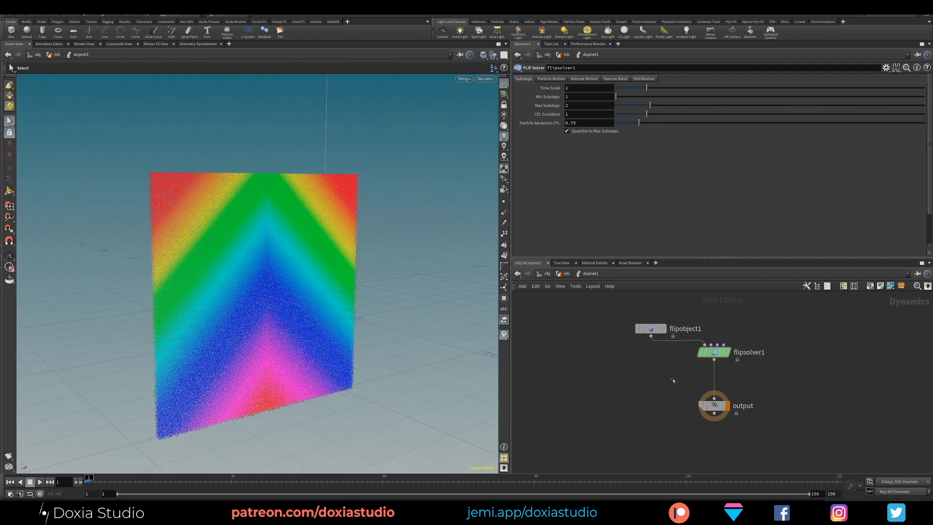
Step: Insert a Gravity Force between flipsolver1 and the output node
key("Tab")
type("gravi")
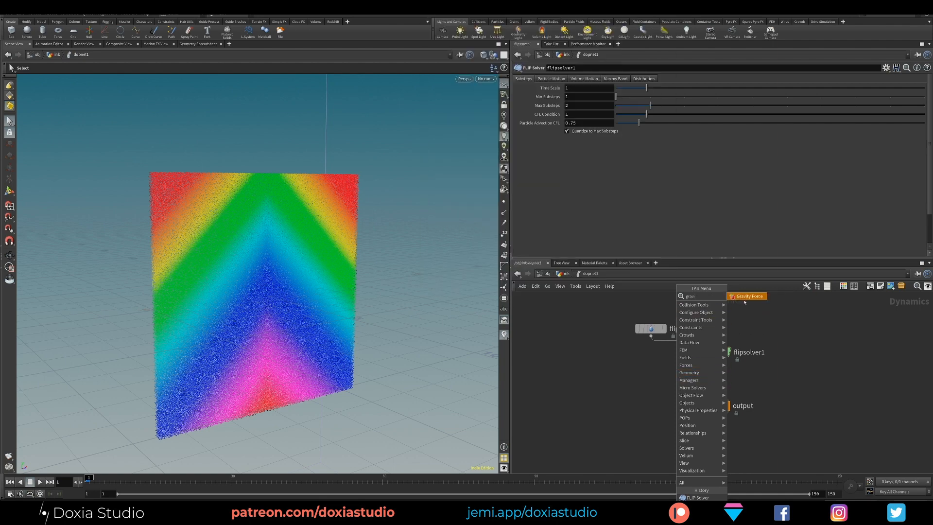
left_click(746, 297)
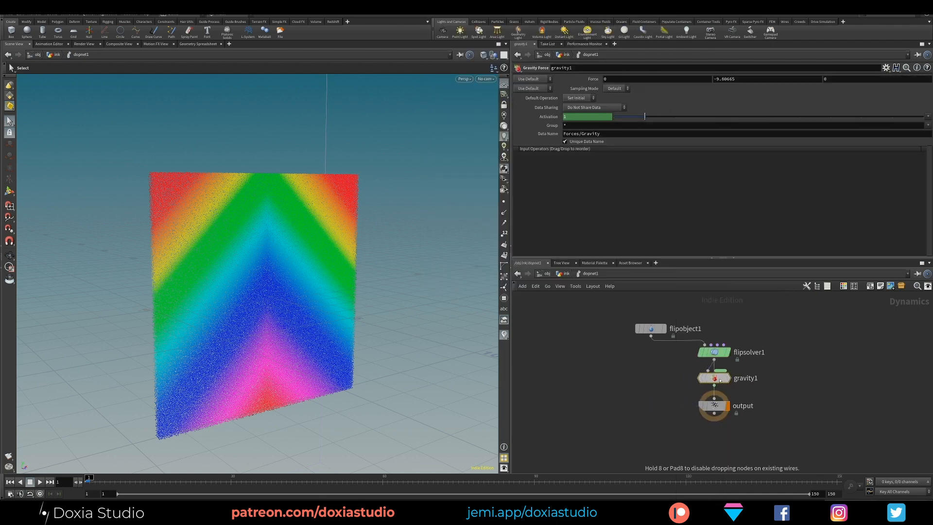
left_click(720, 380)
Step: Set the Box Size of flipsolver1's volume limits to 10, 10, 0.4
left_click_drag(228, 352, 257, 369, "alt")
right_click_drag(296, 364, 220, 388, "alt")
left_click_drag(220, 388, 348, 371)
key("Escape")
right_click_drag(348, 371, 291, 398, "alt")
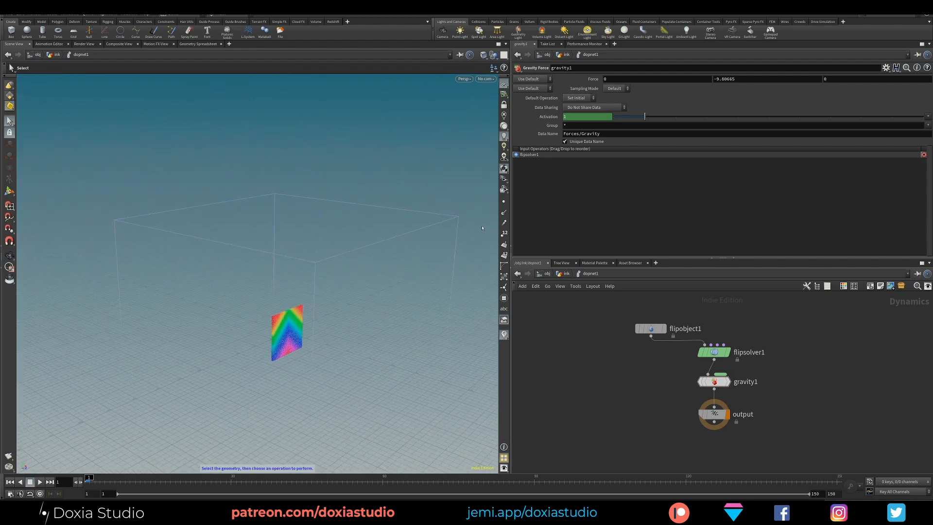
left_click(713, 352)
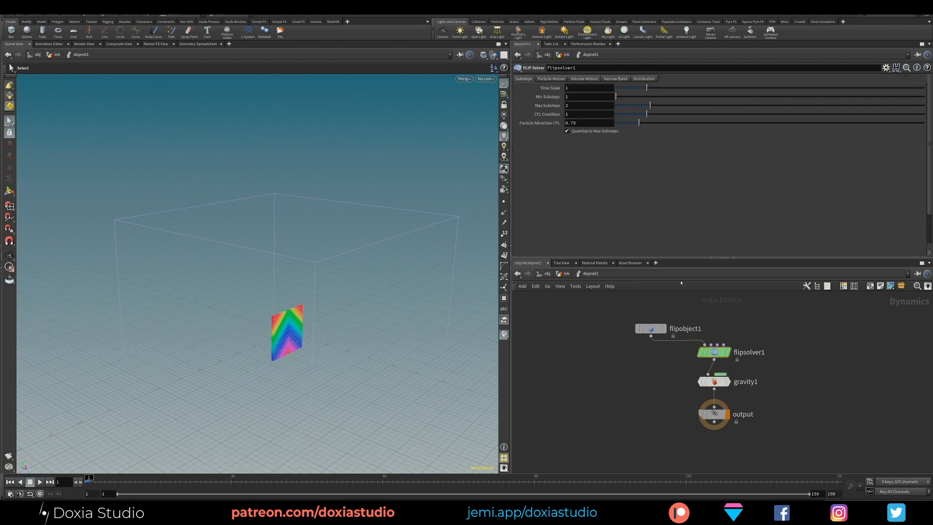
left_click(576, 80)
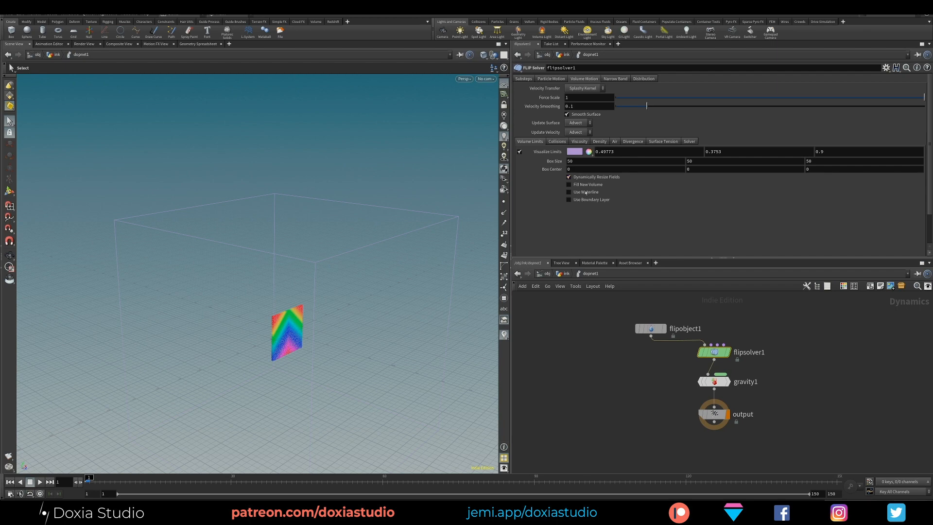
left_click(572, 161)
type("10")
key("Return")
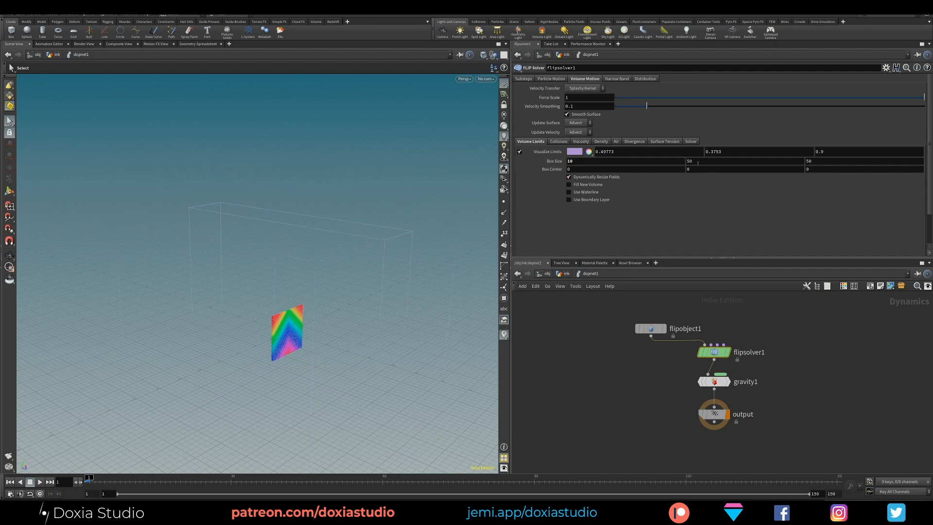
type("10")
key("Return")
type("0.4")
key("Return")
key("Escape")
scroll(345, 323, "up", 5)
left_click_drag(345, 323, 272, 324)
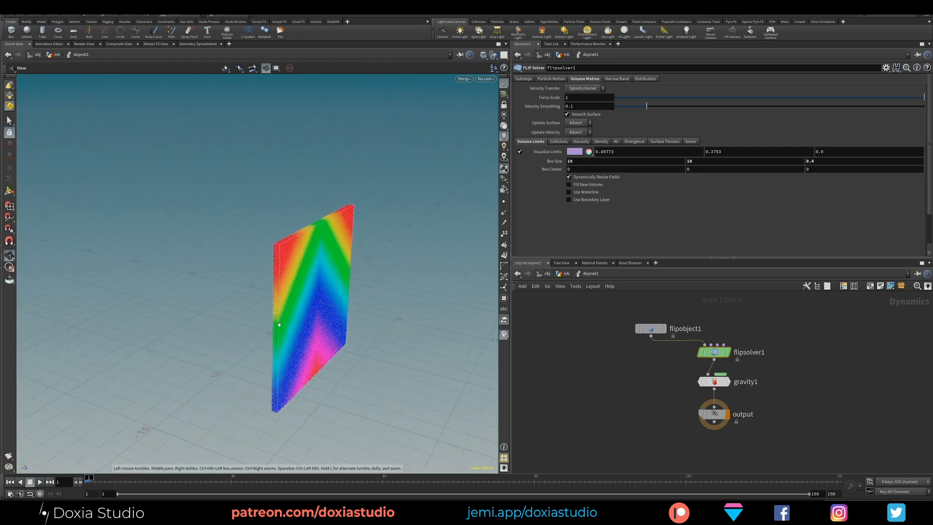
left_click_drag(568, 162, 659, 169)
type("10")
key("Tab")
Step: Link the FLIP solver's volume limit Box Size to box1's Size with relative references
left_click(609, 365)
key("u")
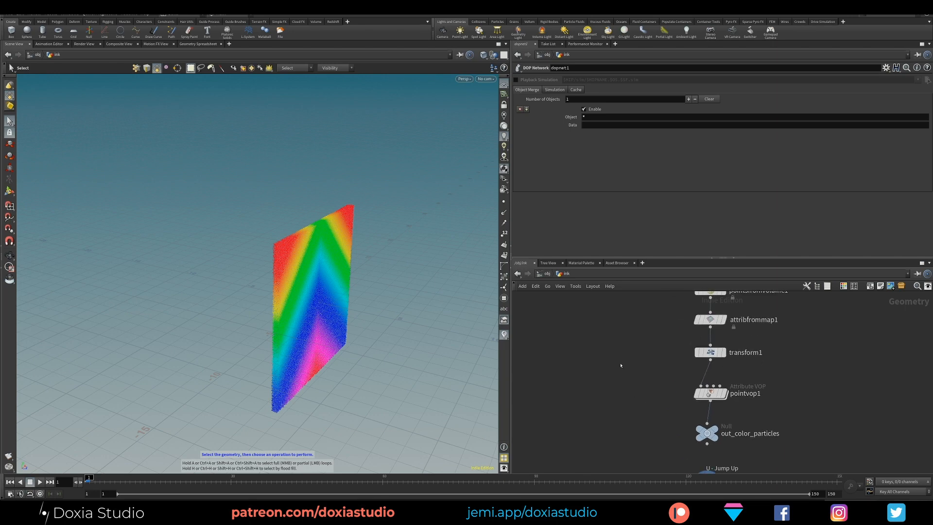
left_click(692, 338)
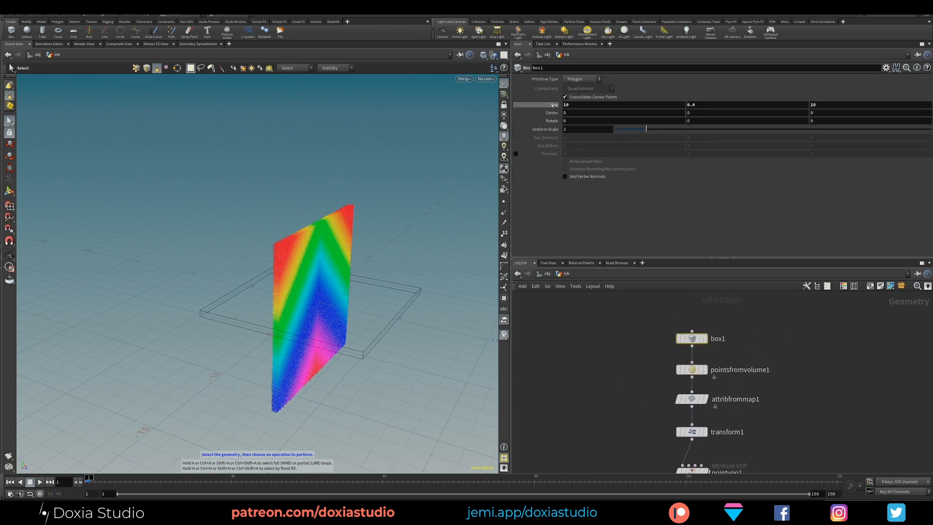
right_click(553, 105)
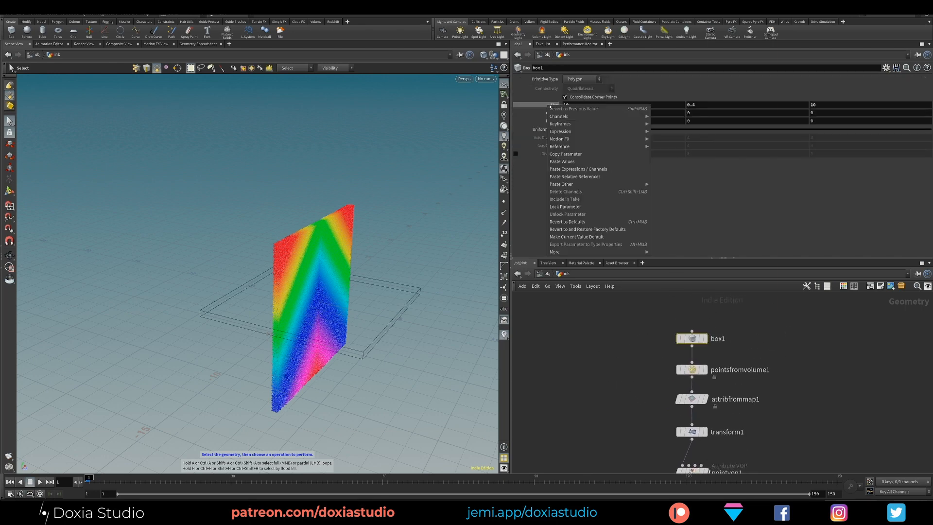
left_click(600, 155)
scroll(640, 390, "down", 5)
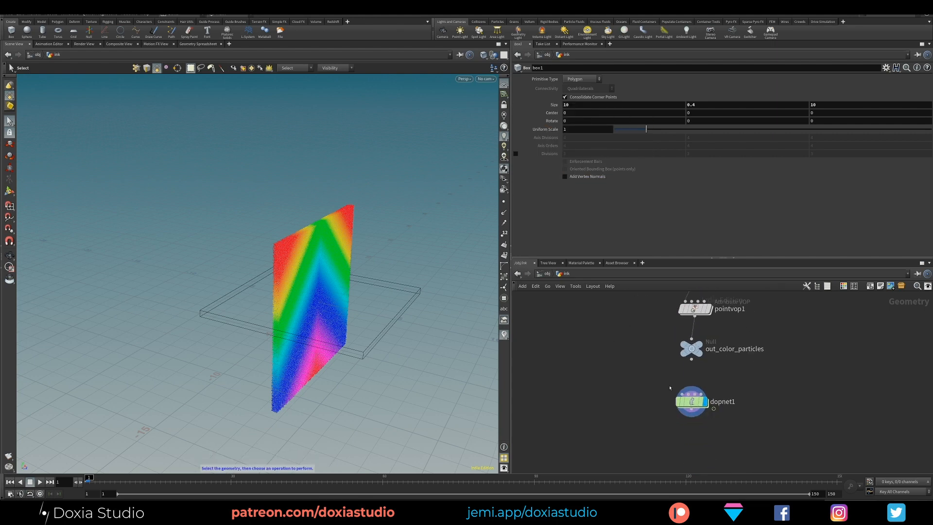
double_click(692, 402)
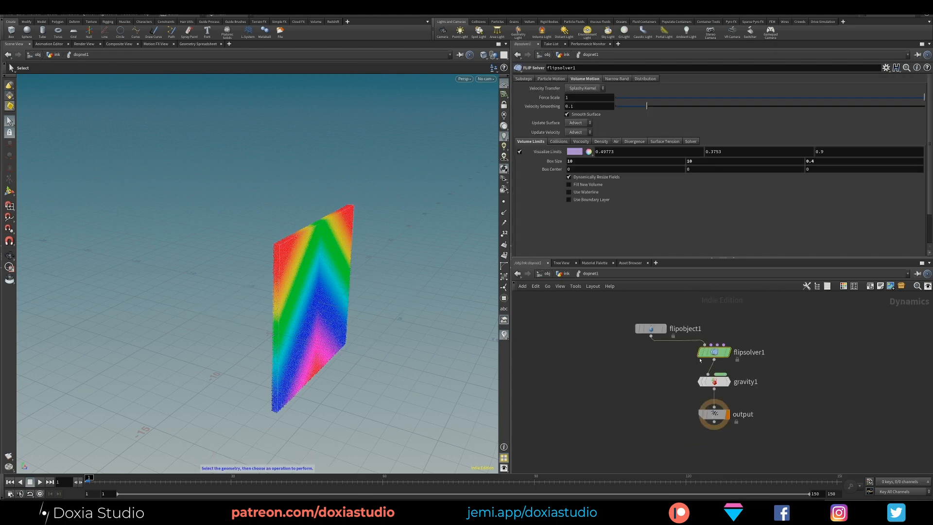
right_click(556, 161)
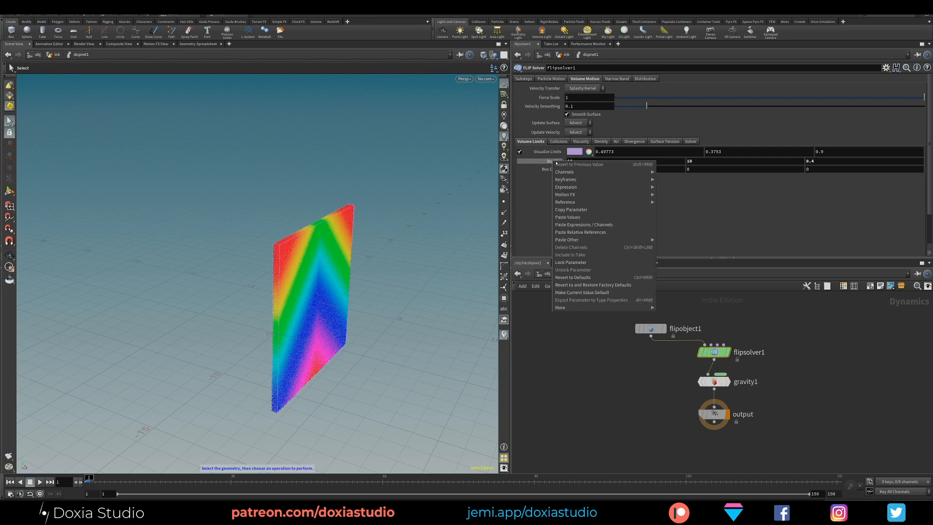
left_click(580, 232)
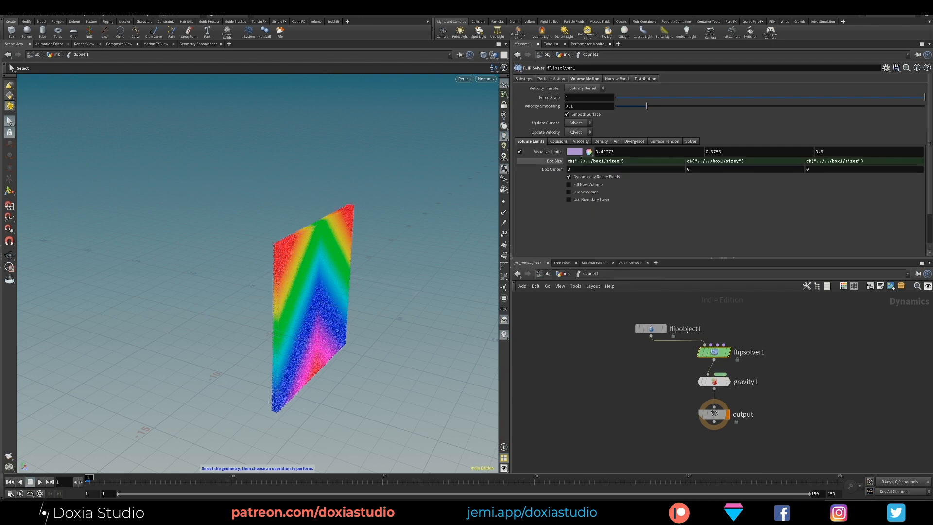
left_click(554, 161)
Step: Swap the Box Size references so the Y size reads box1's sizez and the Z size reads box1's sizey
left_click_drag(331, 346, 254, 343, "alt")
right_click_drag(254, 343, 447, 328, "alt")
left_click_drag(447, 328, 304, 329, "alt")
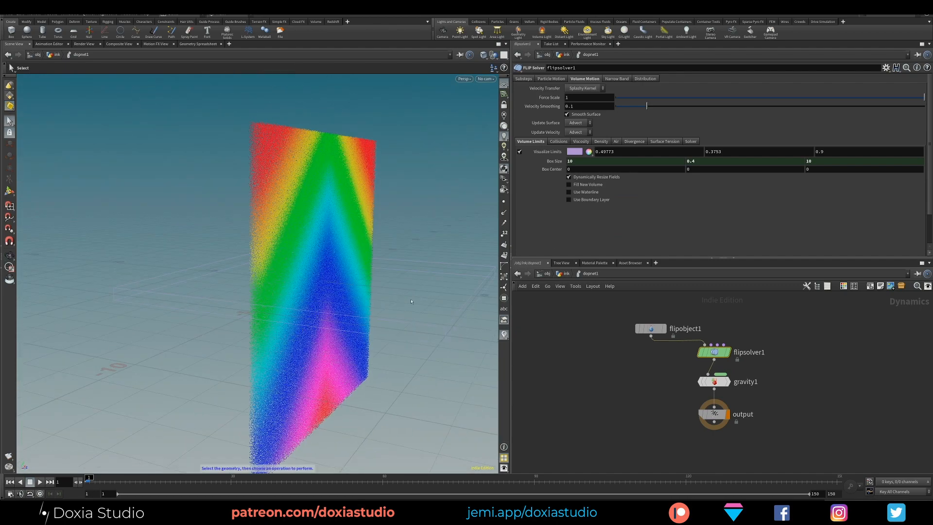
left_click(553, 161)
left_click(737, 160)
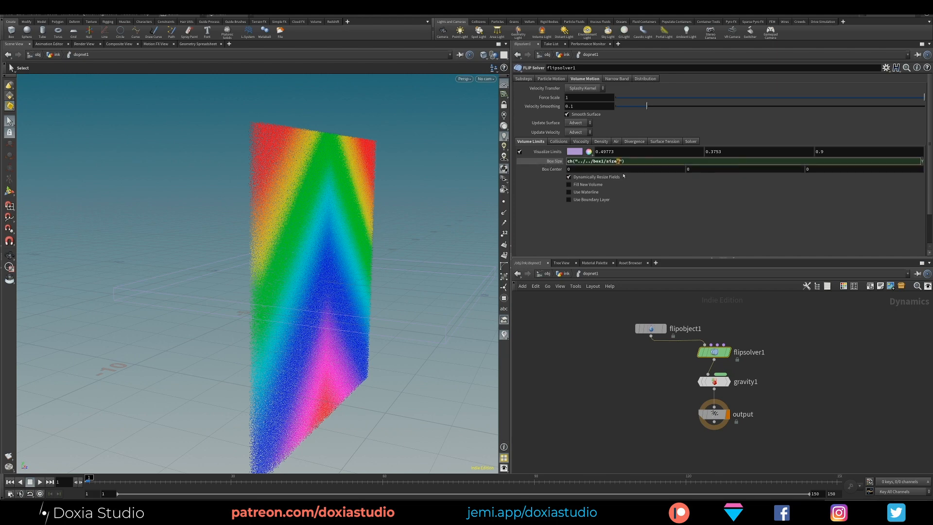
type("z")
key("Return")
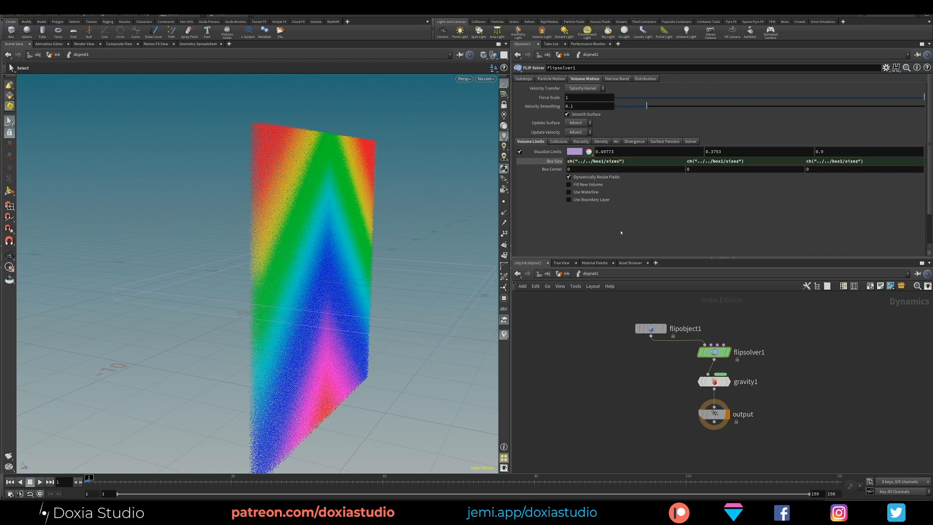
left_click(856, 161)
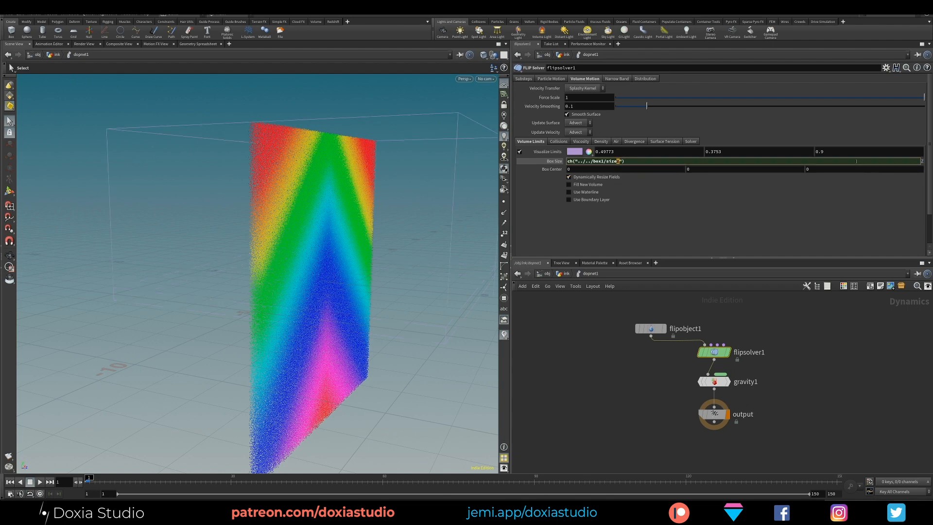
type("y")
key("Return")
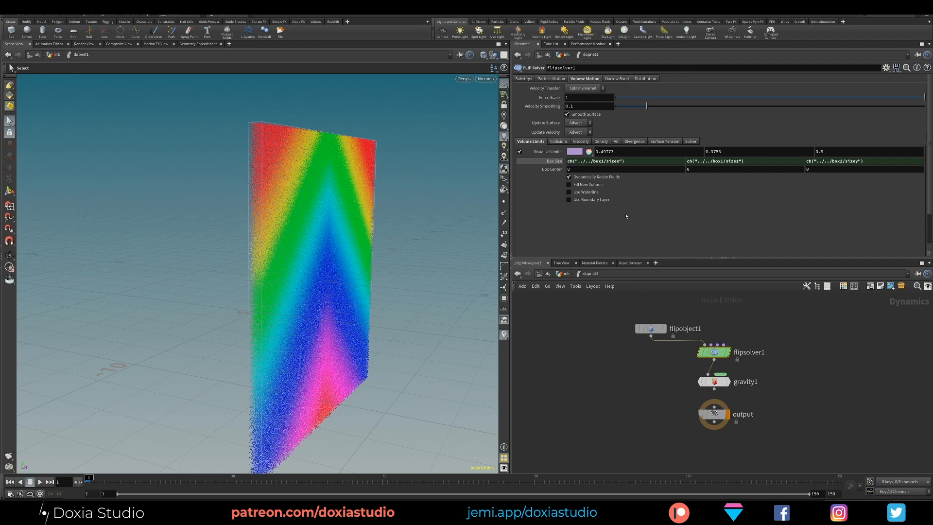
left_click(554, 161)
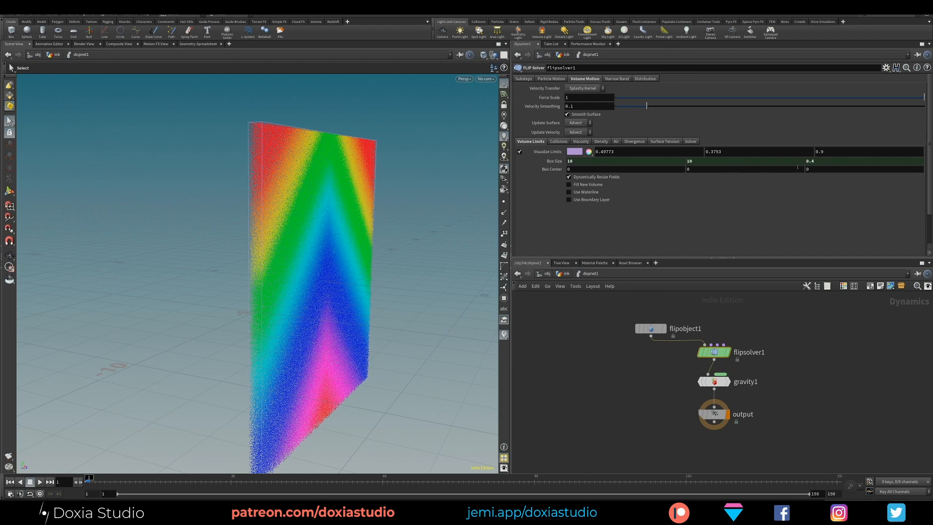
Step: Set box1's X size to 15 and check how flipsolver1's volume limits in dopnet1 follow it
mouse_move(333, 269)
left_mouse_down()
mouse_move(277, 308)
mouse_move(348, 258)
mouse_move(301, 277)
mouse_move(331, 272)
left_mouse_up()
key("s")
key("u")
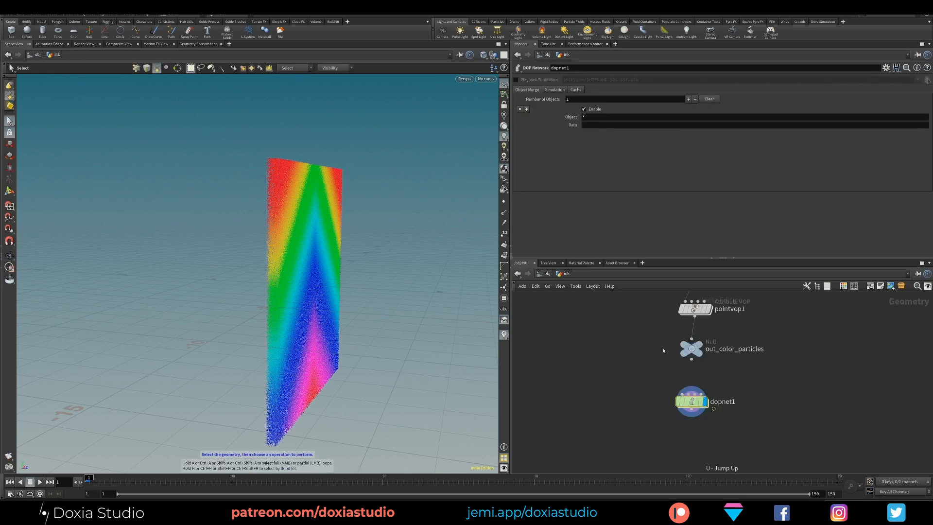
middle_click_drag(631, 295, 650, 394)
left_click_drag(692, 351, 802, 384)
left_click_drag(578, 105, 550, 113)
type("15")
key("Return")
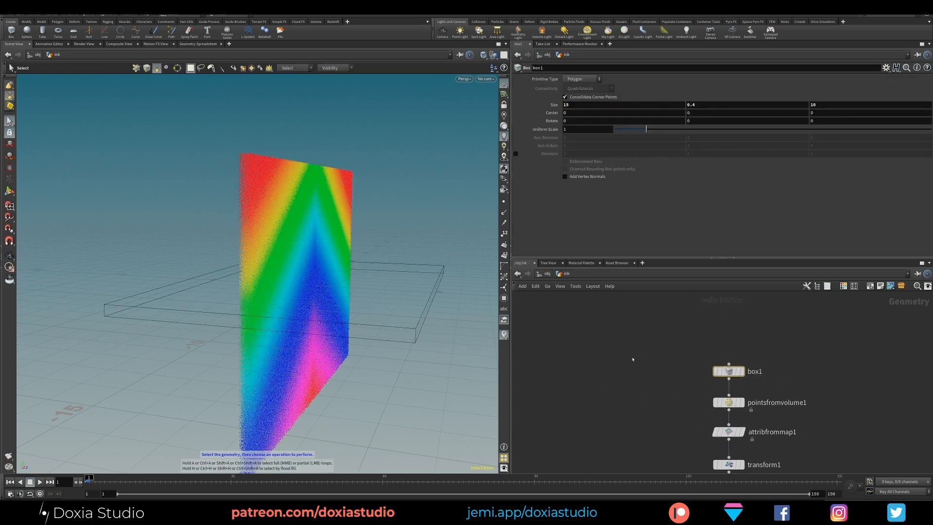
middle_click_drag(681, 467, 655, 357)
middle_click_drag(637, 405, 637, 323)
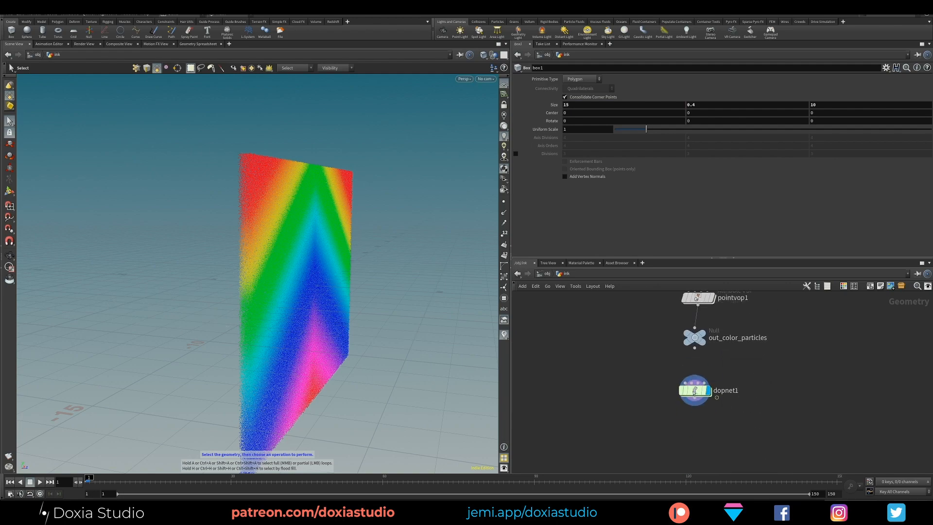
double_click(697, 386)
left_click(720, 349)
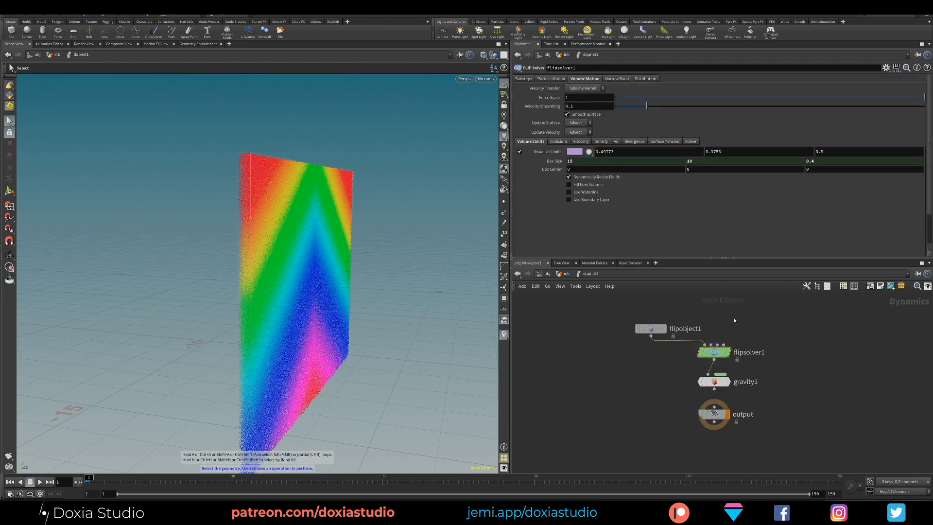
left_click_drag(302, 324, 274, 323, "alt")
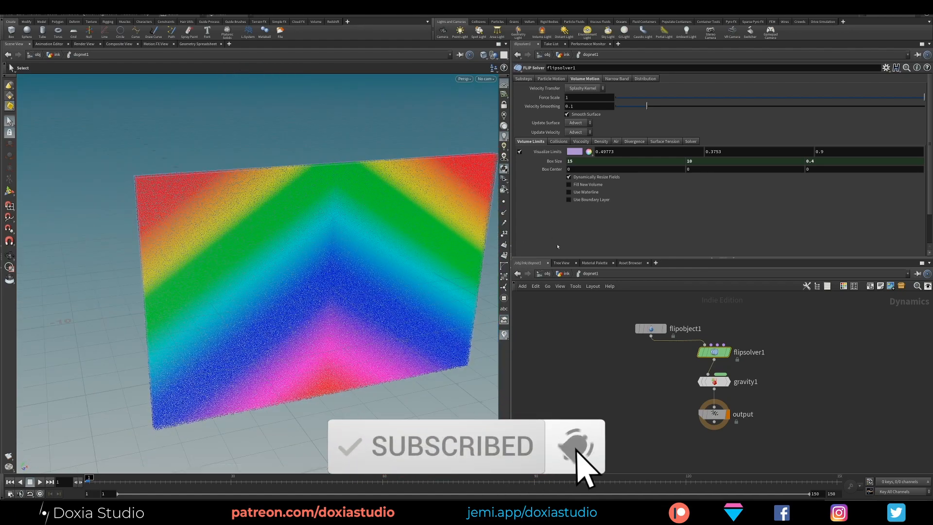
Step: Return to the ink network and set box1's X size back to 10
key("u")
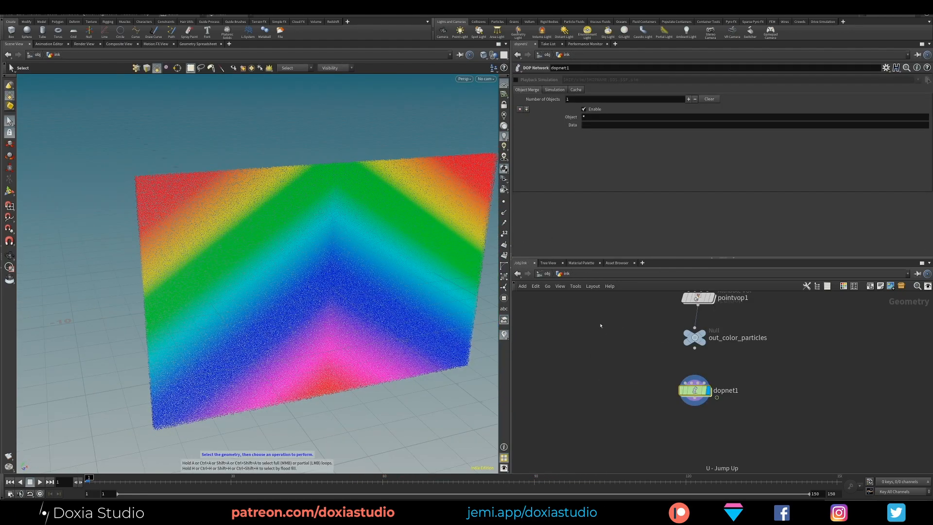
double_click(575, 105)
type("10")
key("Return")
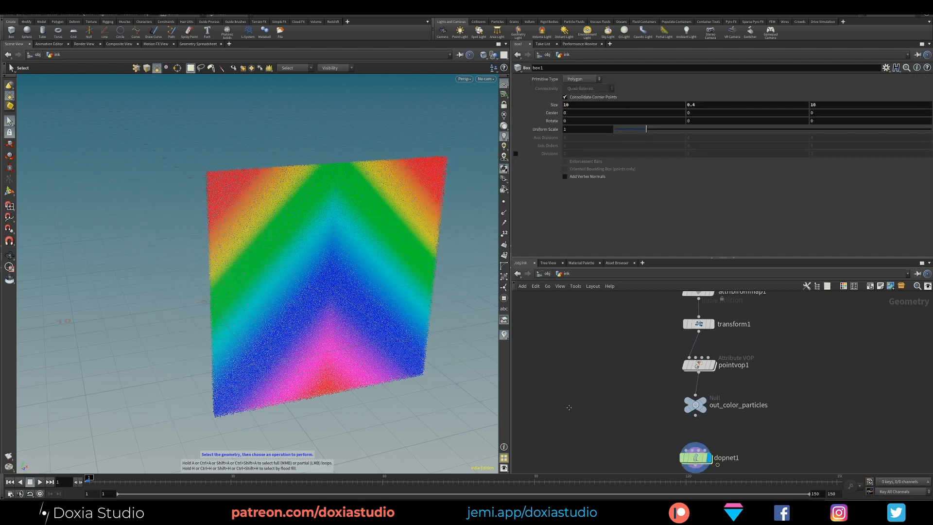
Step: Go back into dopnet1 and turn off Reseed Particles in flipsolver1's particle motion settings
left_click(686, 378)
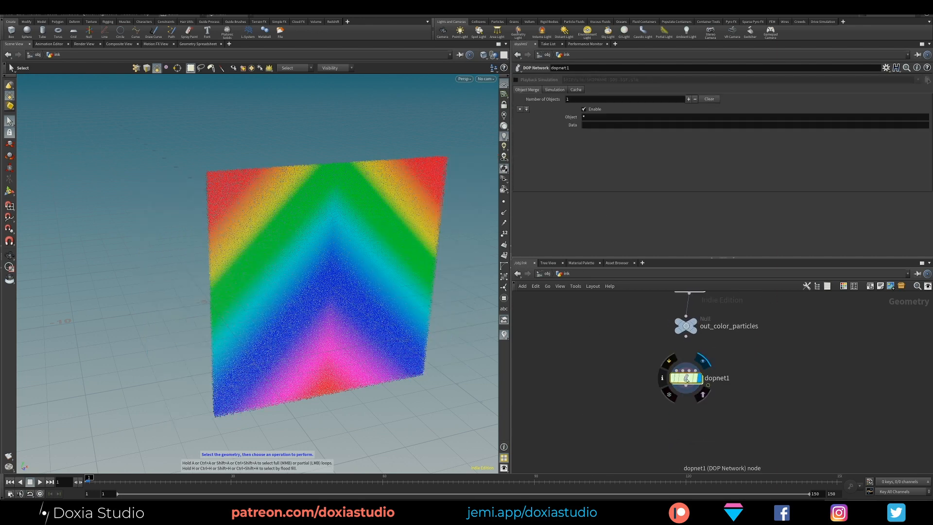
double_click(686, 378)
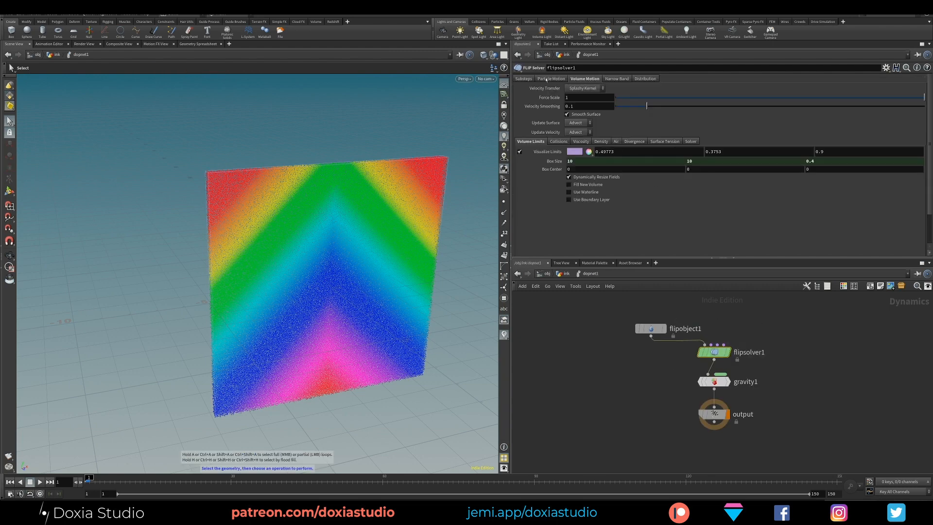
left_click(546, 79)
left_click(549, 130)
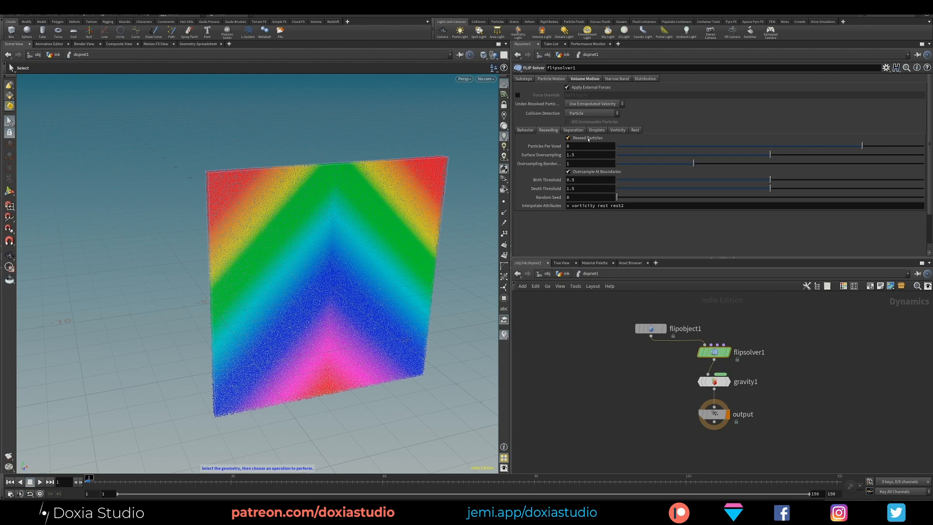
left_click(587, 138)
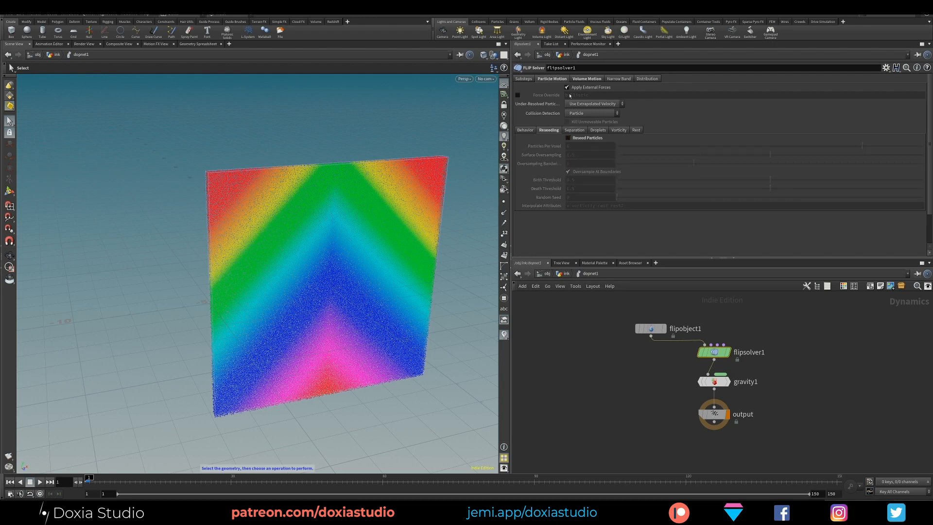
Step: Enable viscosity in flipsolver1's volume motion settings and turn on both Viscosity by Attribute and Density by Attribute
left_click(586, 78)
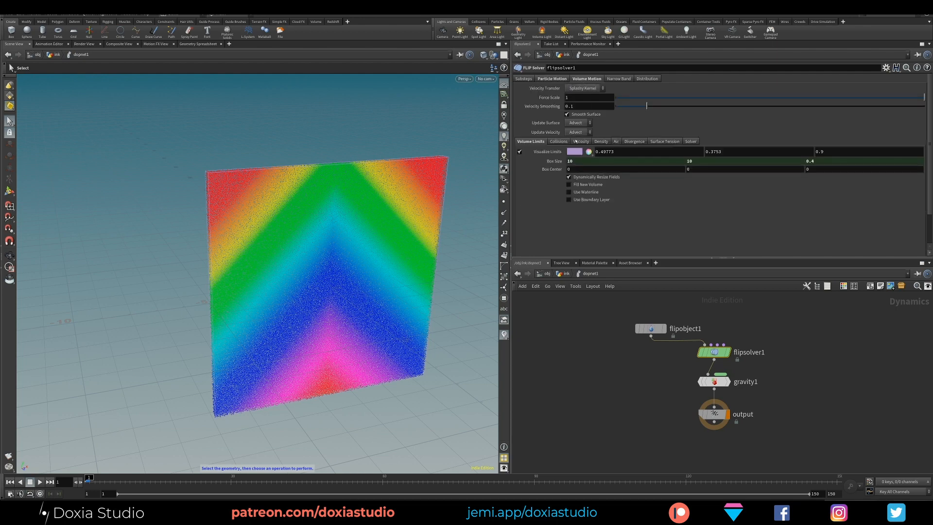
left_click(581, 142)
left_click(569, 150)
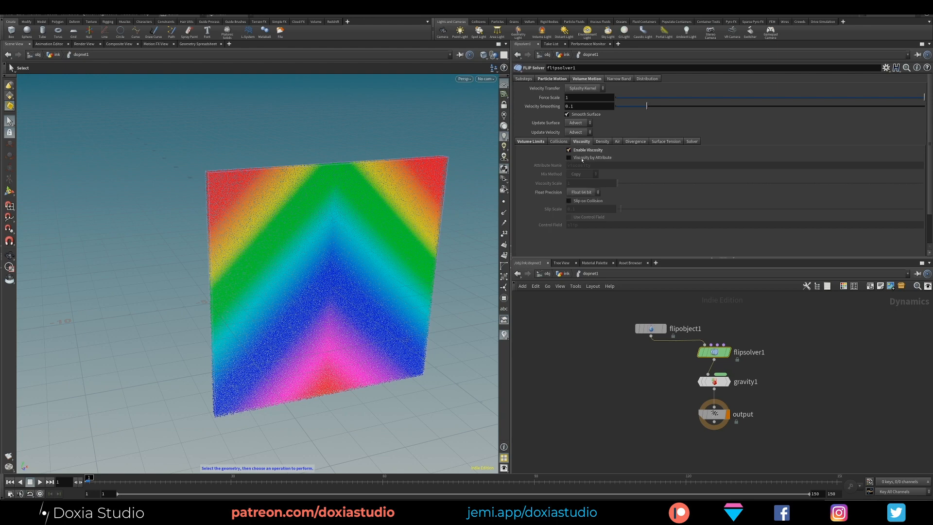
left_click(569, 157)
left_click_drag(598, 165, 566, 165)
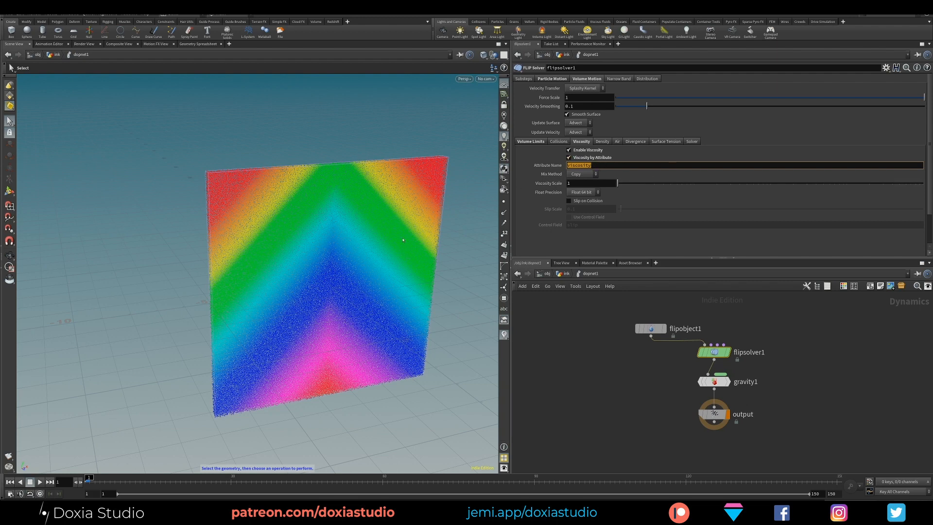
left_click(601, 141)
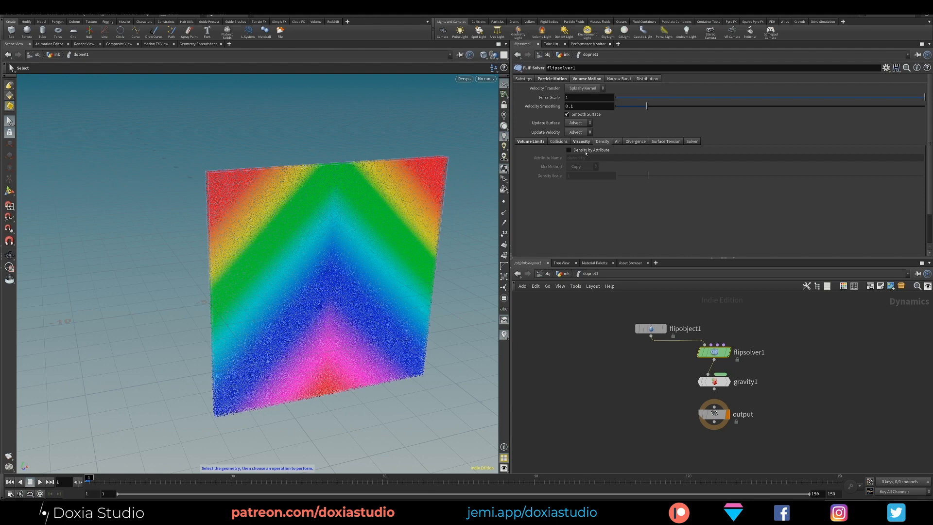
left_click(584, 151)
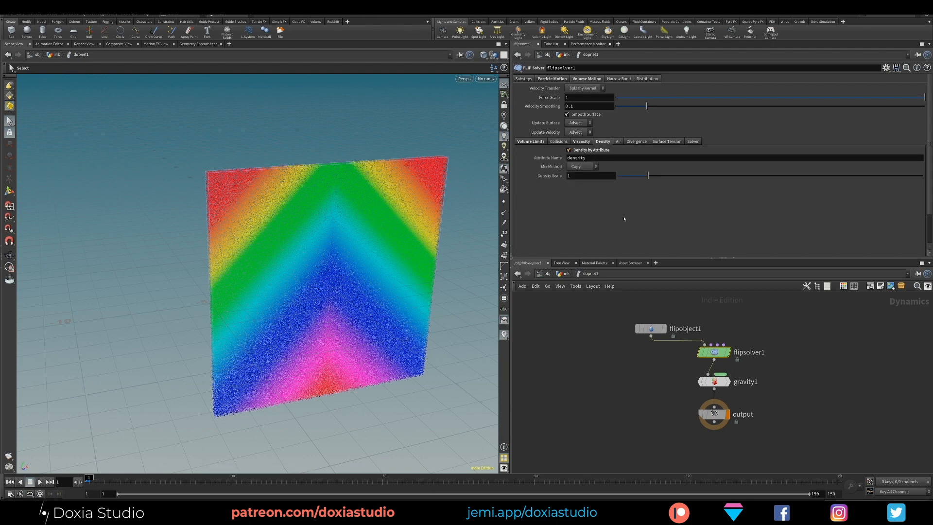
Step: Turn on Closed Boundaries for flipobject1
left_click_drag(735, 301, 633, 334)
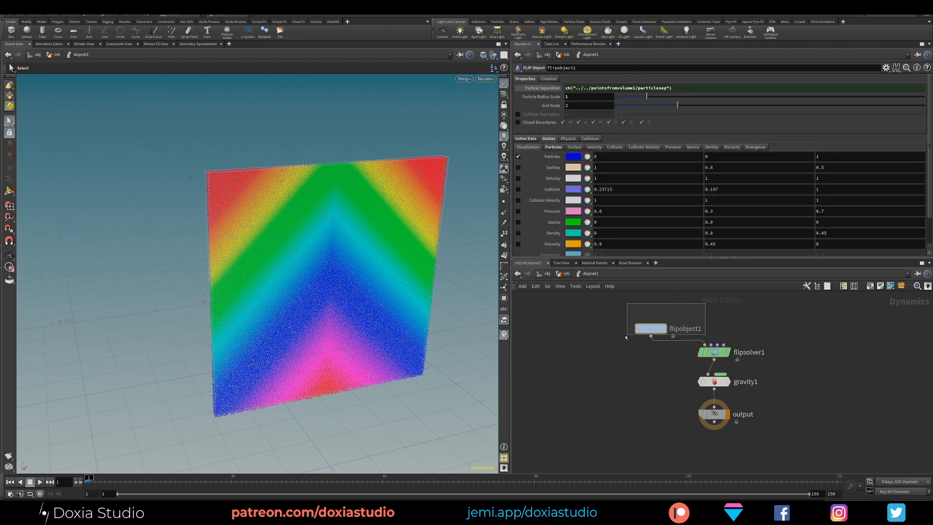
left_click(518, 123)
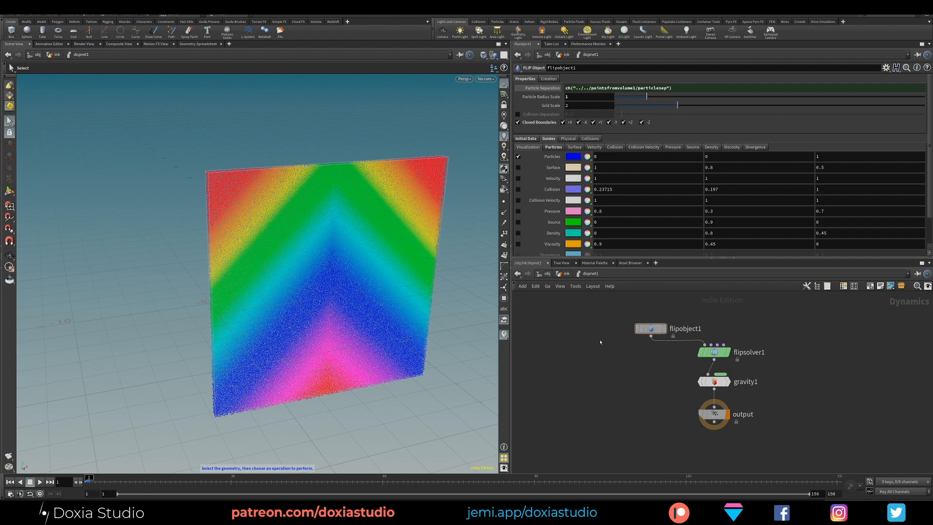
left_click_drag(317, 354, 277, 282, "alt")
Step: Return to the ink network and set pointsfromvolume1's point separation to 0.08
key("u")
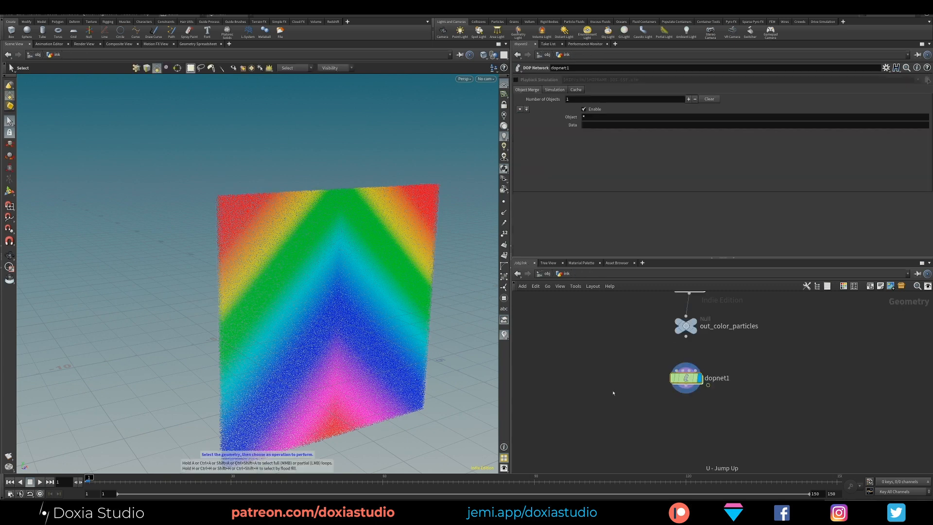
middle_click_drag(584, 357, 581, 435)
left_click_drag(596, 358, 677, 375)
double_click(570, 115)
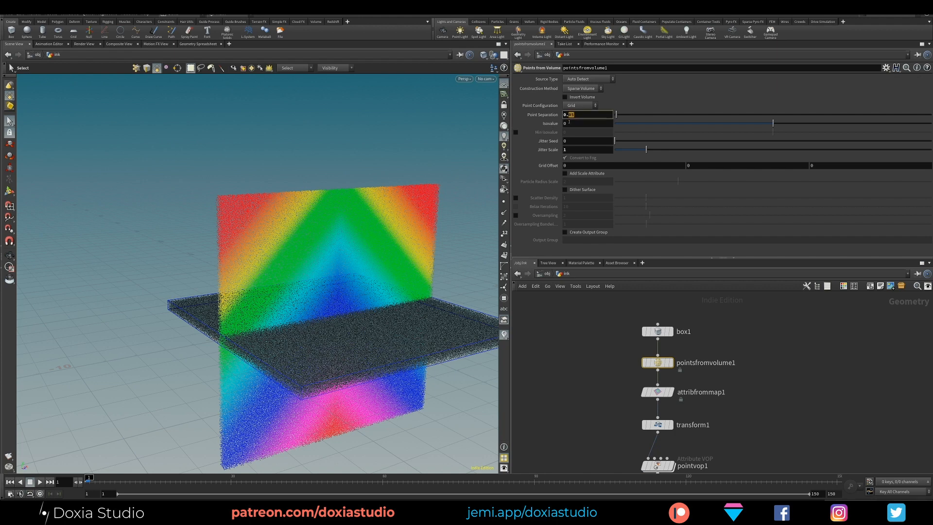
key("Return")
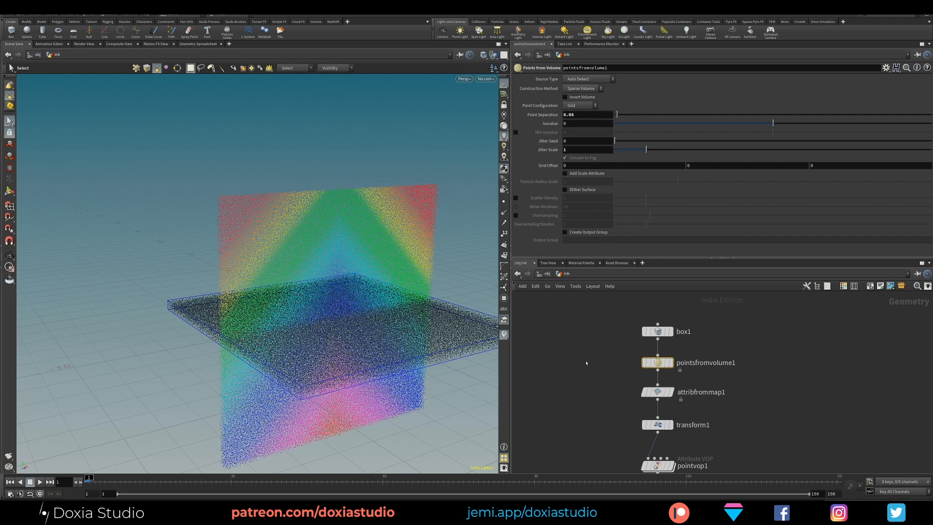
Step: Change the viewport background's color scheme to Dark in the display options
middle_click_drag(568, 365, 557, 326)
middle_click_drag(345, 344, 252, 295, "alt")
key("d")
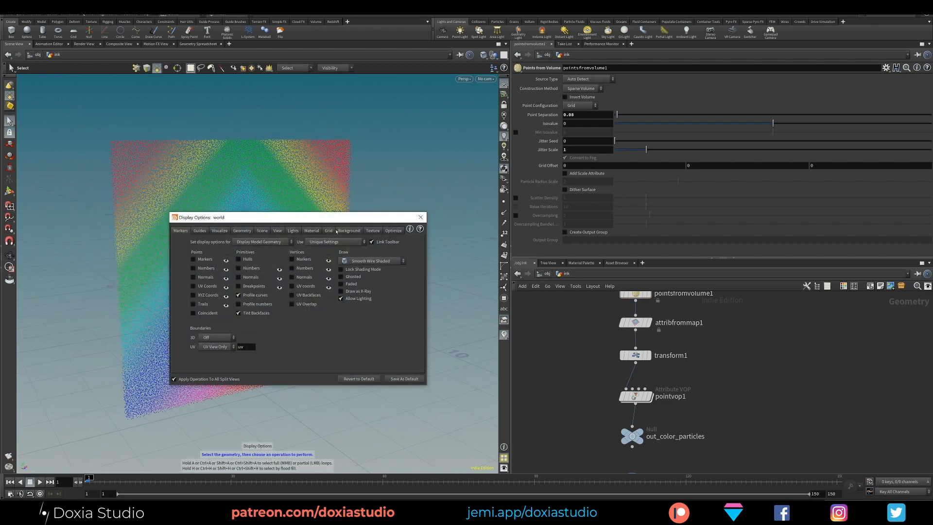
left_click(336, 231)
left_click(226, 242)
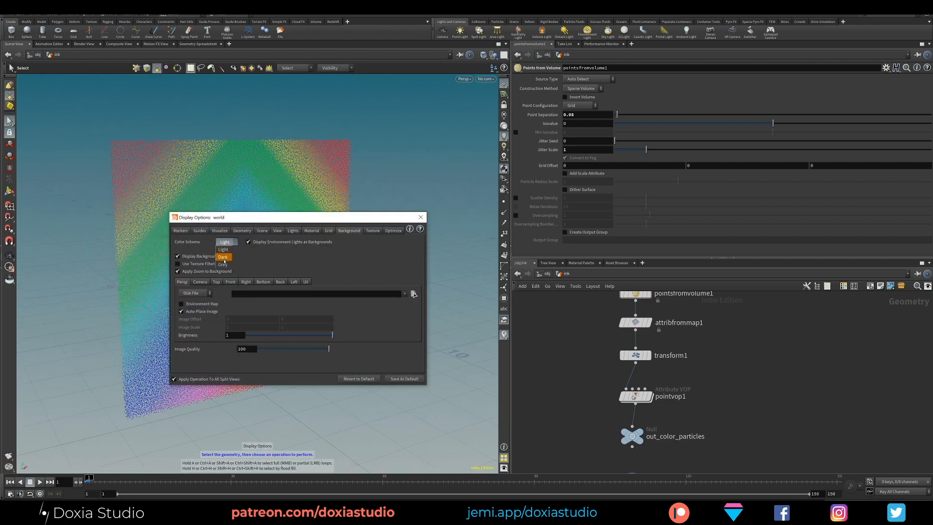
left_click(224, 254)
mouse_move(324, 220)
left_mouse_down()
mouse_move(436, 217)
mouse_move(329, 234)
left_mouse_up()
left_click(426, 232)
Step: Play the dopnet1 simulation and examine how the coloured particles move and mix from different angles
middle_click_drag(564, 409, 549, 331)
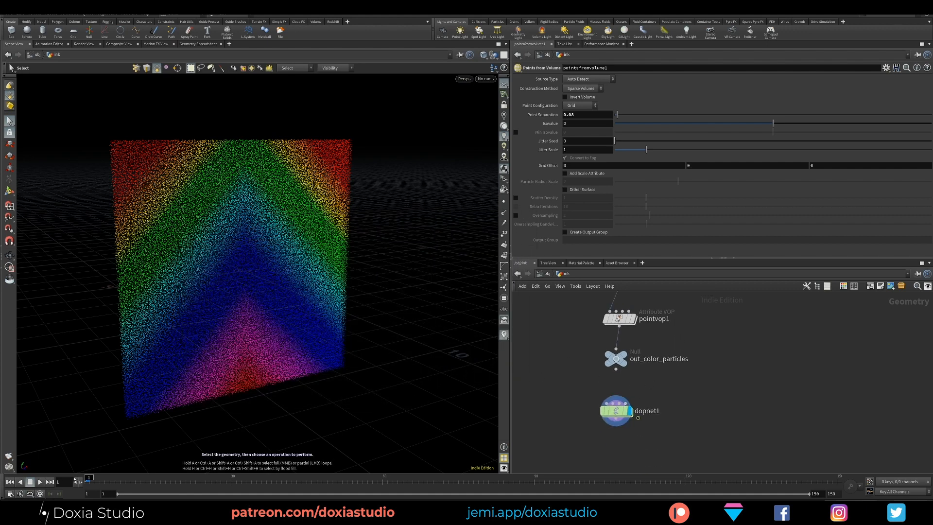
left_click(40, 481)
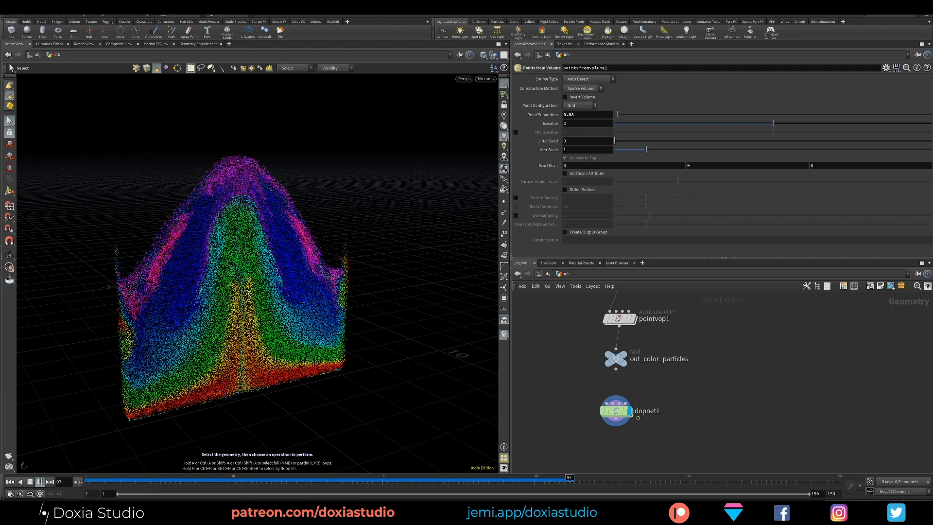
key("Escape")
left_click_drag(252, 294, 161, 369)
key("s")
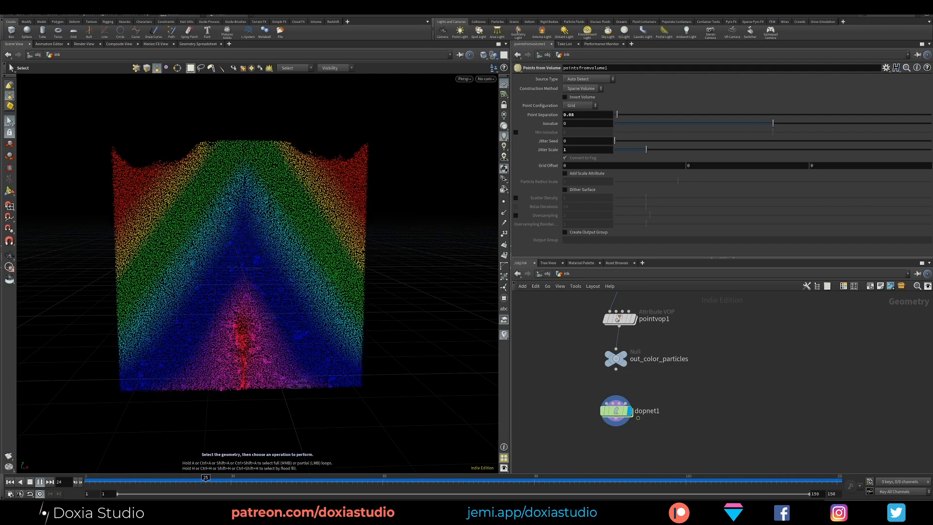
Step: Set pointsfromvolume1's point separation to 0.05 and play the simulation from the first frame
middle_click_drag(758, 326, 783, 315)
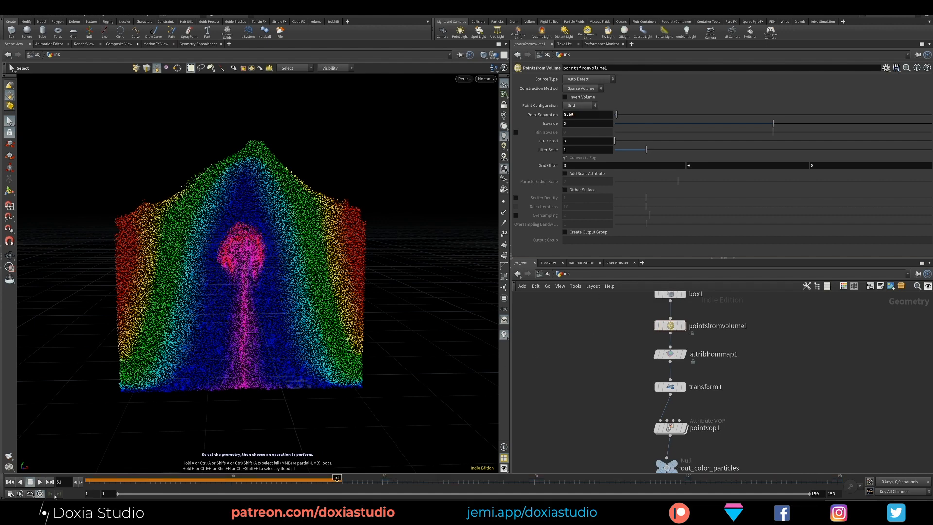
left_click(10, 482)
left_click(40, 482)
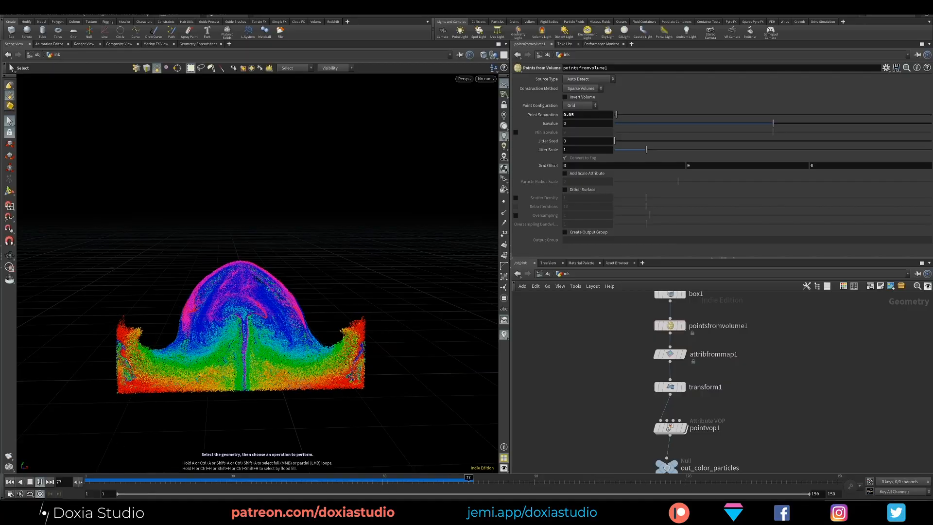
Step: Pause the simulation, examine the mixed particles up close, and return to the first frame
key("space")
scroll(298, 360, "up", 10)
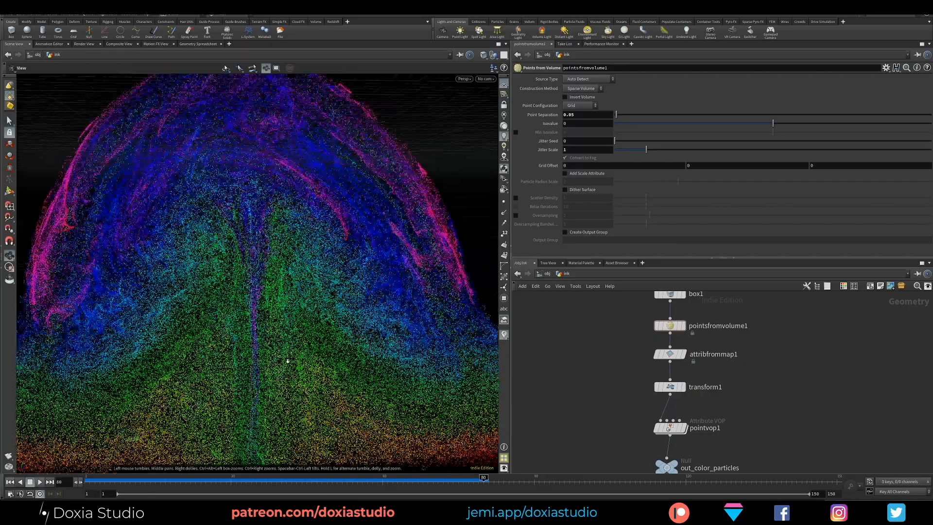
left_click_drag(299, 360, 260, 390)
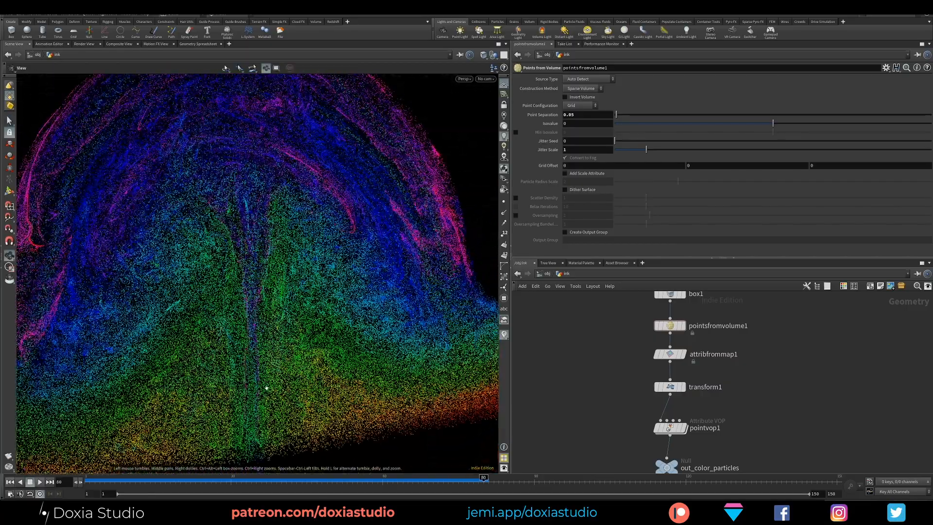
scroll(258, 386, "down", 8)
scroll(258, 386, "down", 4)
left_click_drag(340, 396, 379, 402)
key("ctrl+Up")
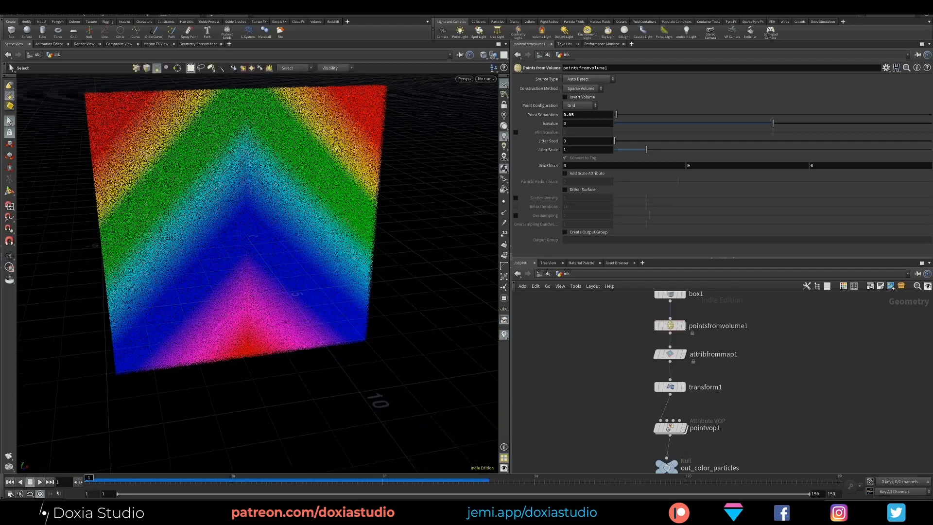
Step: Set pointsfromvolume1's point separation back to 0.08
left_click(656, 325)
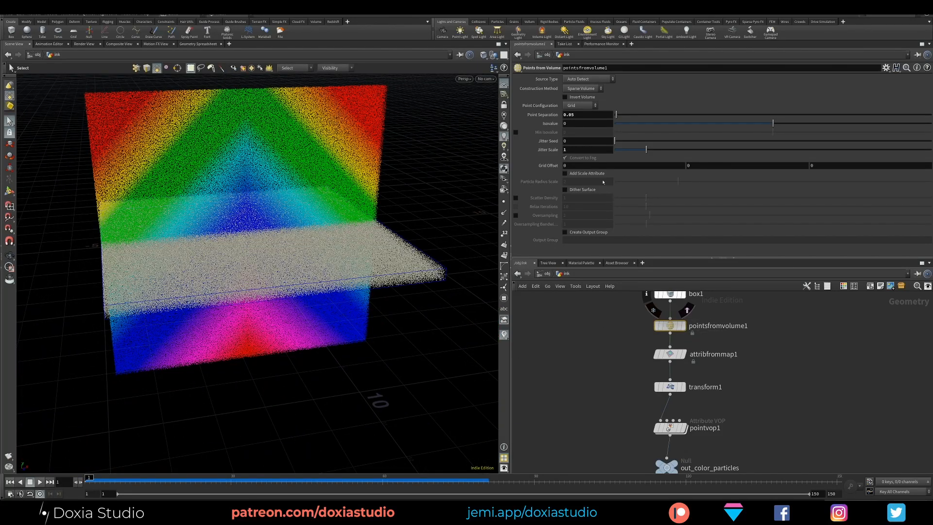
type("8")
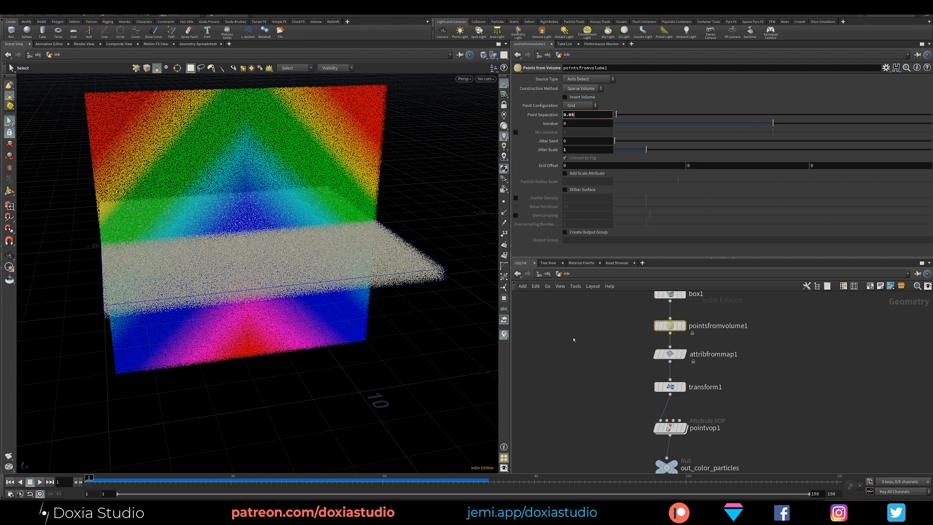
key("Return")
Step: Go into dopnet1, turn on Reseed Particles in flipsolver1 and set Surface Oversampling to 10
scroll(597, 343, "down", 3)
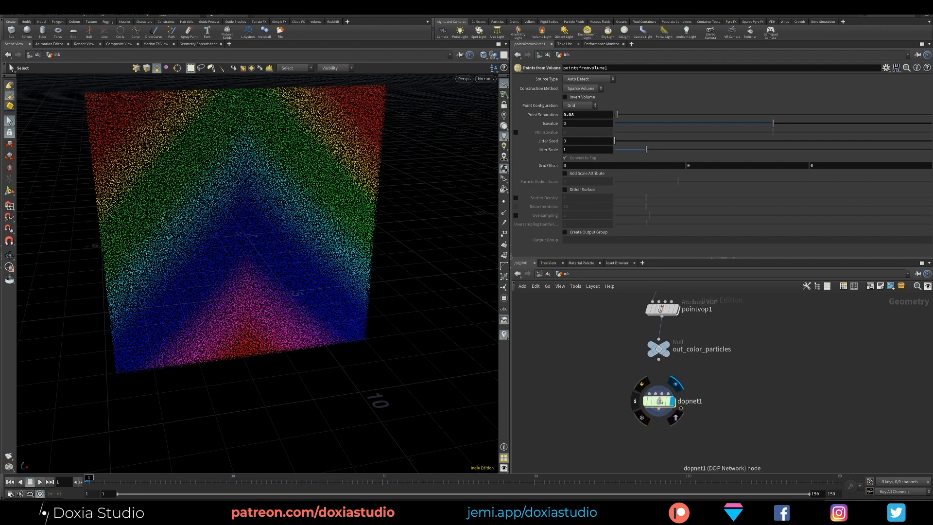
double_click(657, 394)
left_click(720, 353)
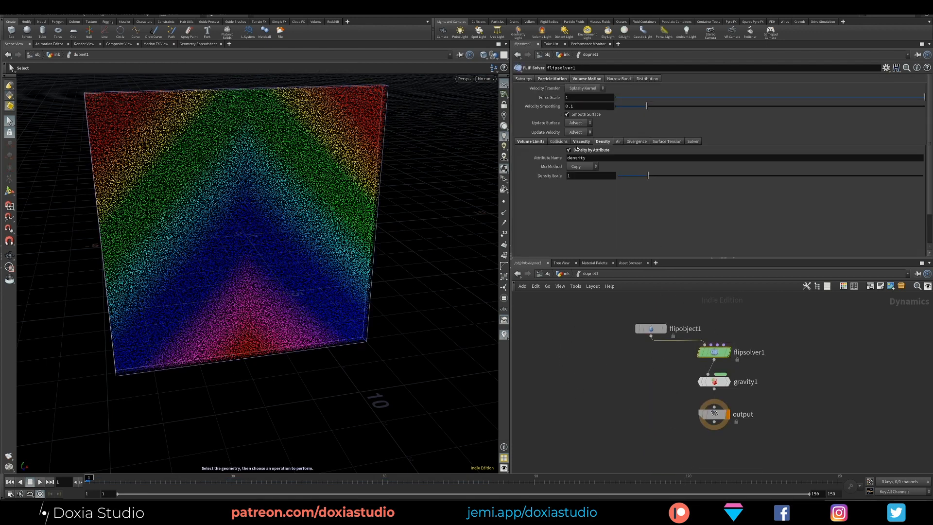
left_click(559, 142)
left_click(552, 78)
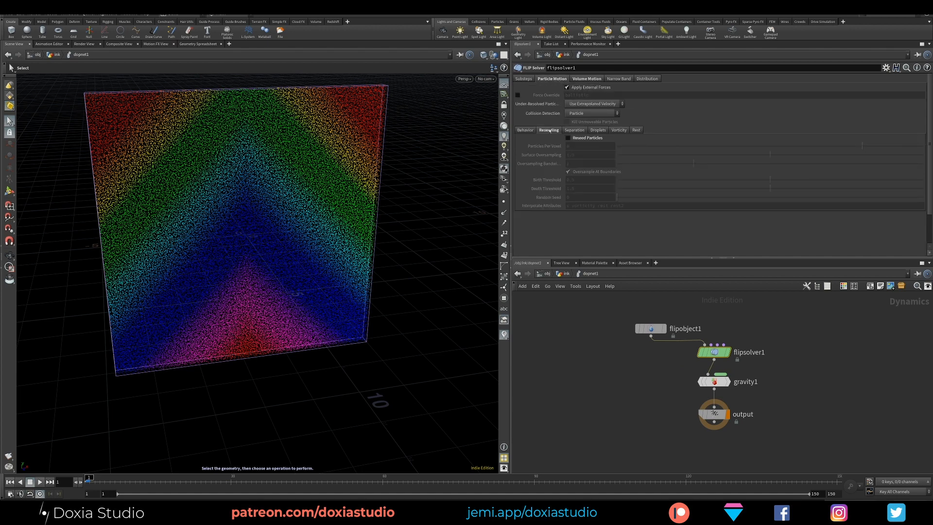
left_click(583, 138)
double_click(579, 154)
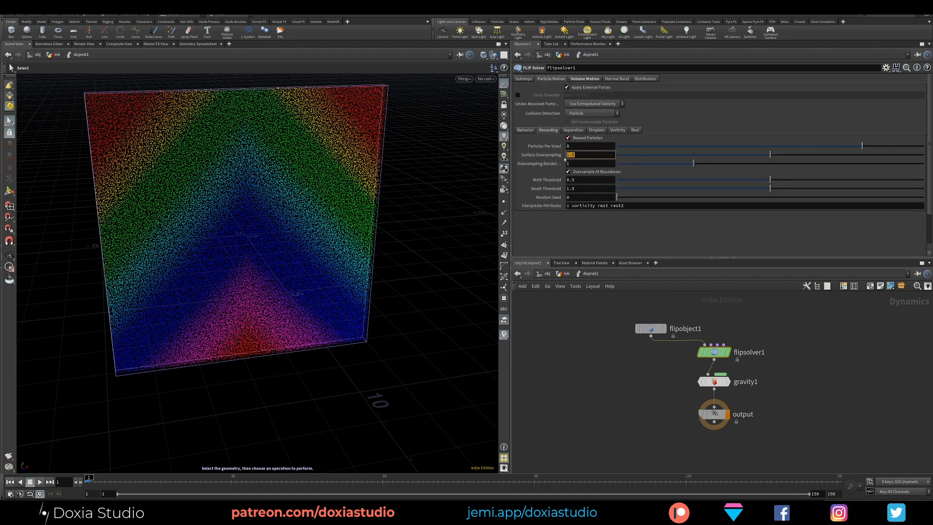
key("Return")
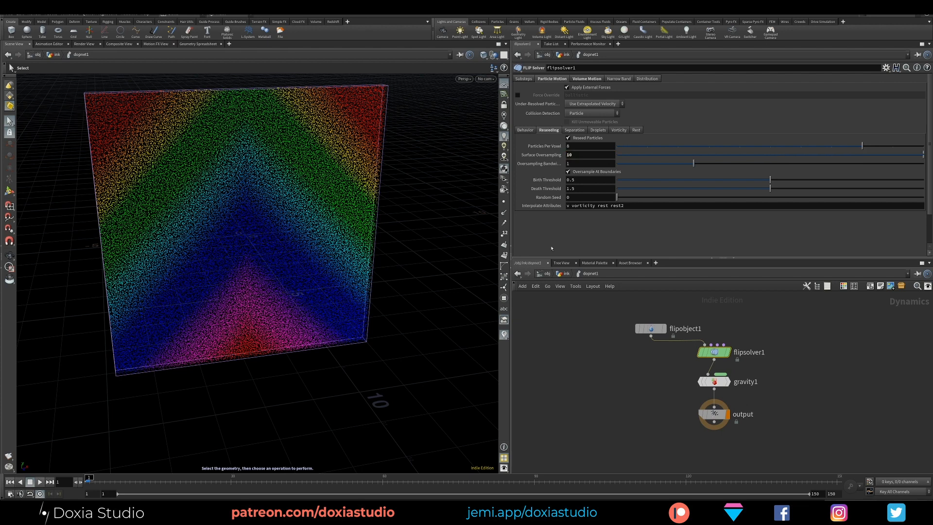
Step: Play the simulation with reseeding, stop at frame 55 and examine the particle distribution
left_click(40, 482)
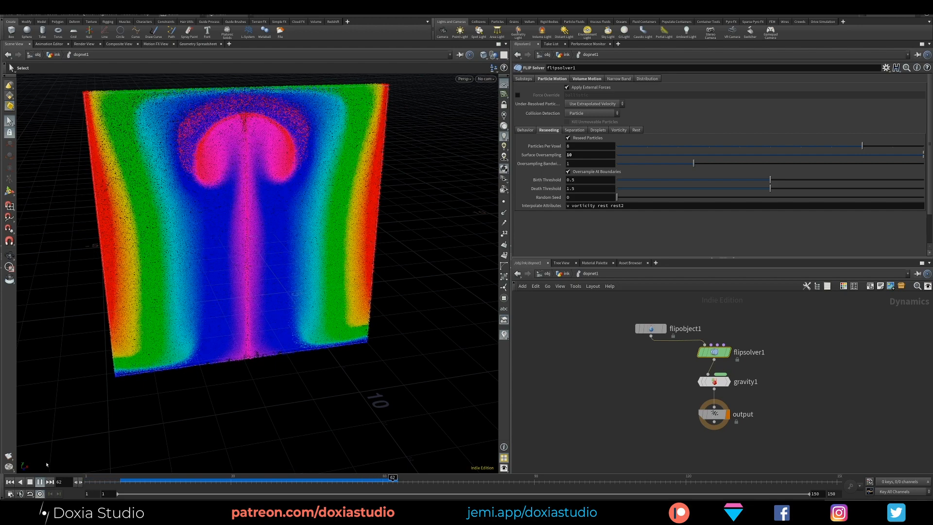
left_click_drag(148, 479, 357, 480)
key("Escape")
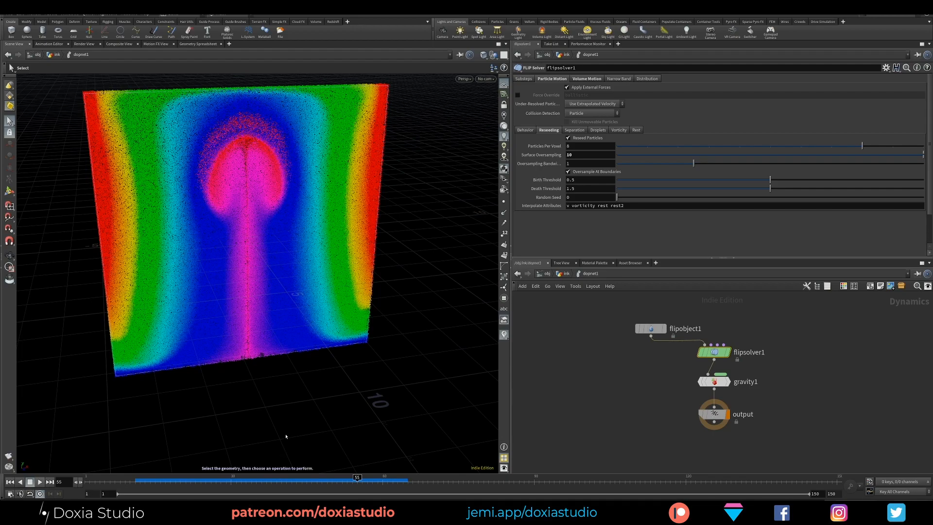
mouse_move(297, 383)
left_mouse_down()
mouse_move(330, 344)
mouse_move(343, 365)
left_mouse_up()
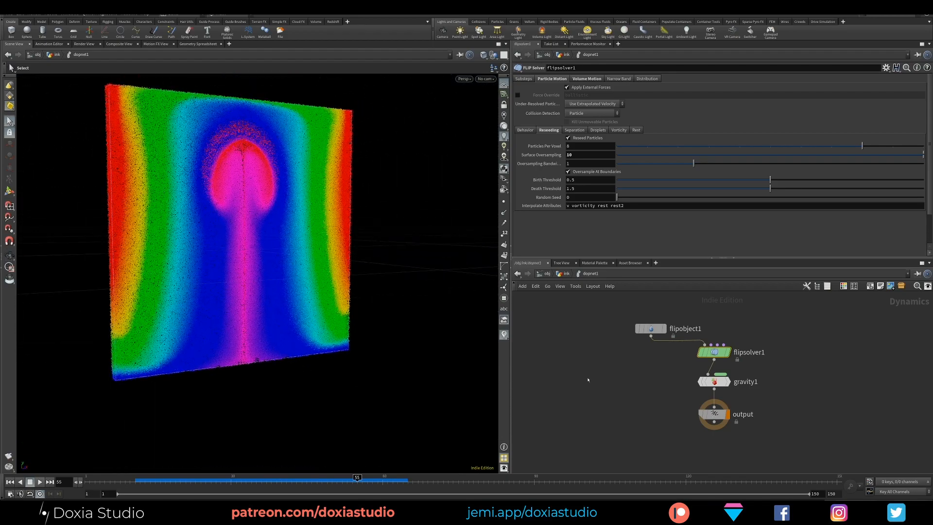
Step: Return to the ink network's first frame and replace attribfrommap1's texture map with the last JPG listed in $JOB/images/
key("u")
middle_click_drag(582, 355, 562, 412)
middle_click_drag(555, 348, 578, 401)
left_click(10, 482)
mouse_move(581, 317)
middle_mouse_down()
mouse_move(584, 375)
mouse_move(568, 324)
middle_mouse_up()
middle_click_drag(569, 364, 568, 334)
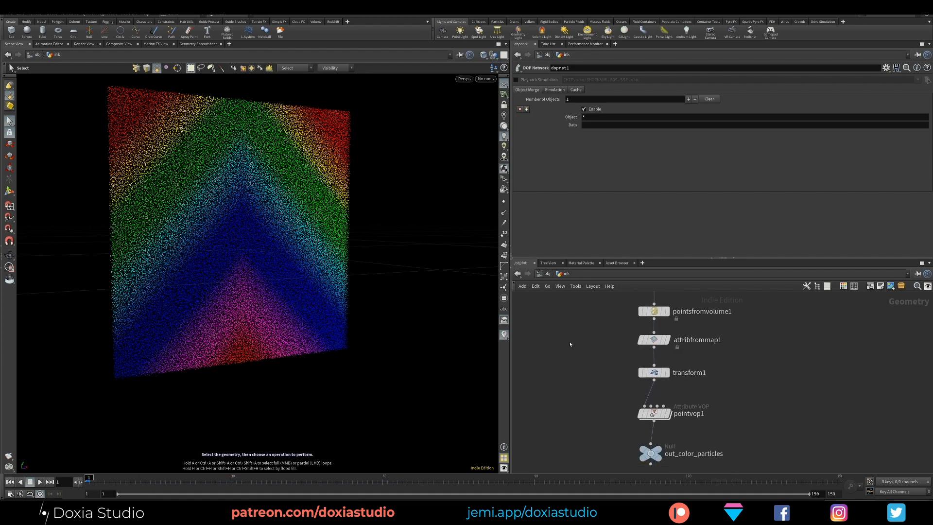
left_click(653, 339)
left_click(883, 90)
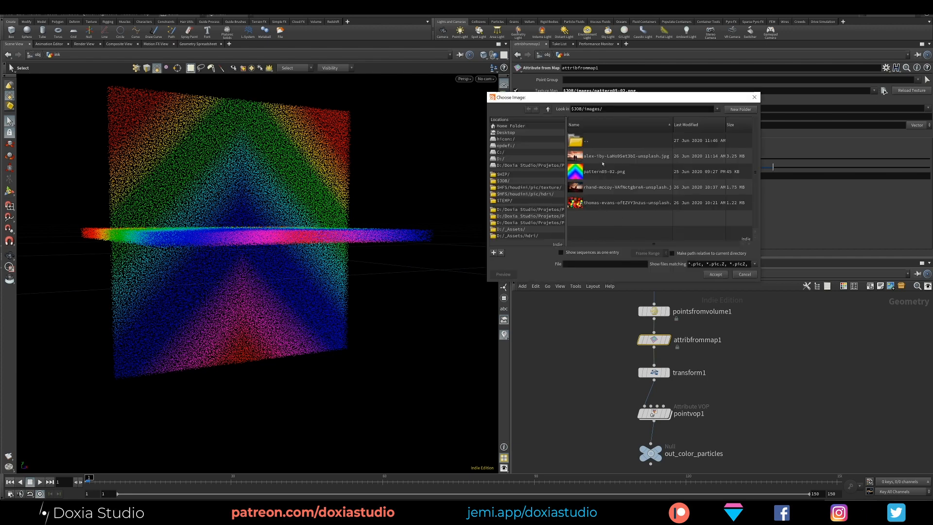
left_click(607, 204)
left_click(715, 275)
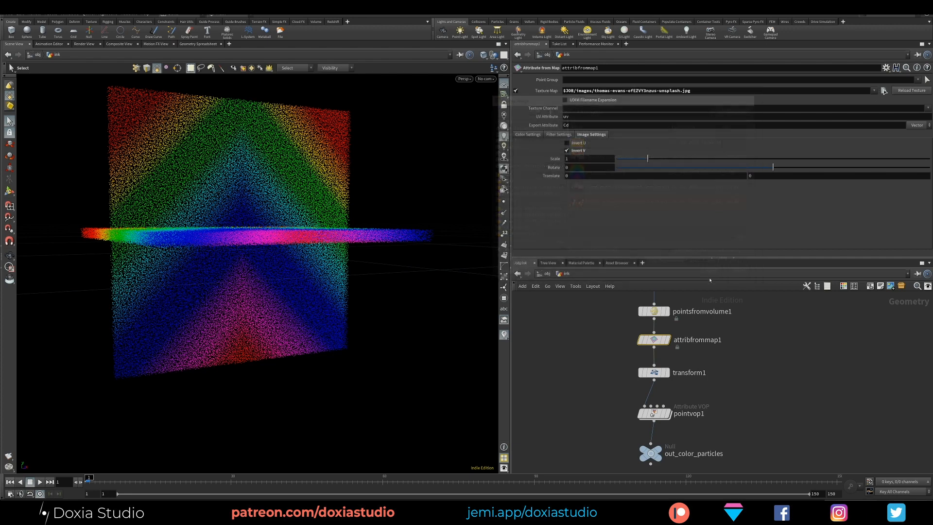
Step: Set box1's X size to 16
middle_click_drag(580, 298, 585, 363)
left_click_drag(611, 320, 708, 362)
type("16")
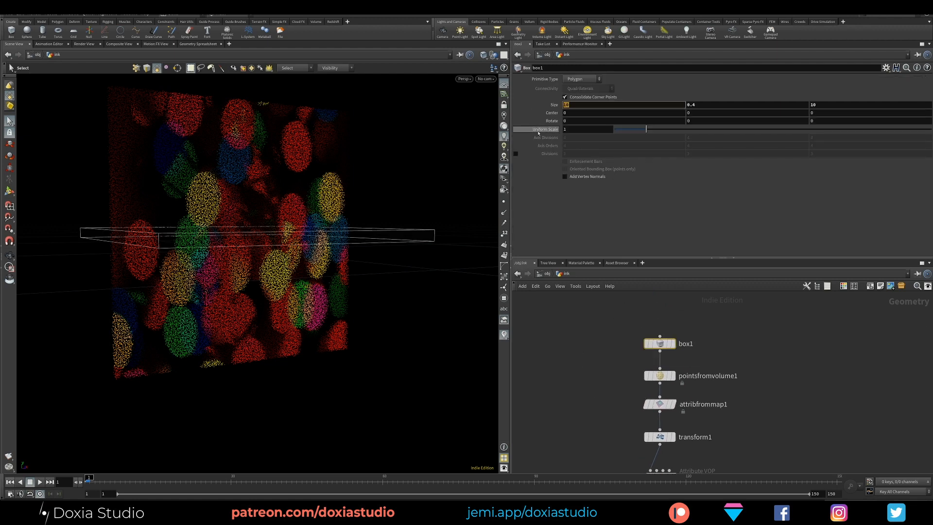
key("Return")
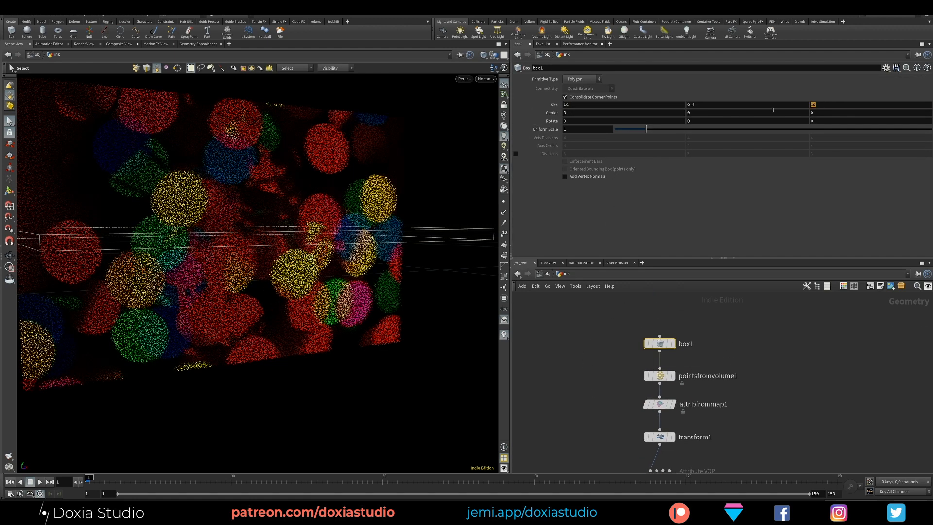
Step: Set box1's Z size to 9 and hide the viewport's reference grid
key("Return")
left_click(562, 327)
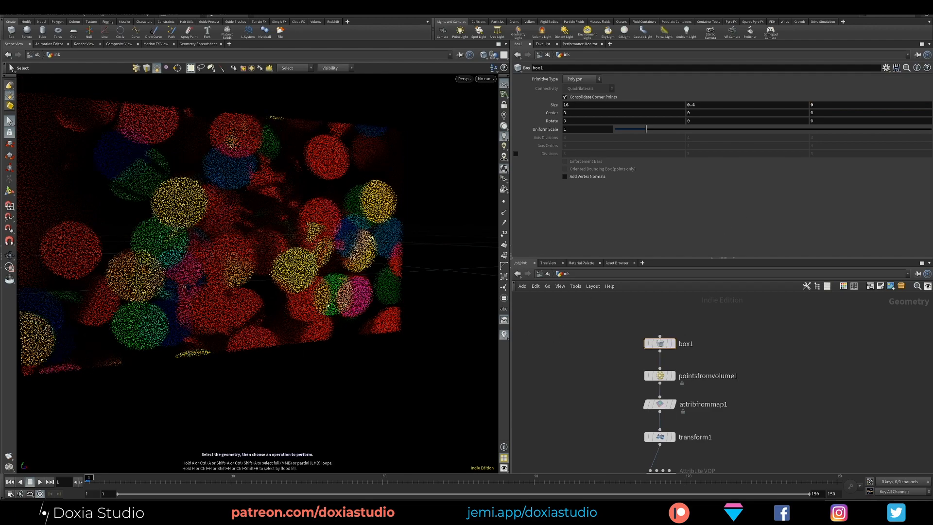
left_click_drag(254, 285, 282, 285, "alt")
middle_click_drag(282, 286, 298, 273, "alt")
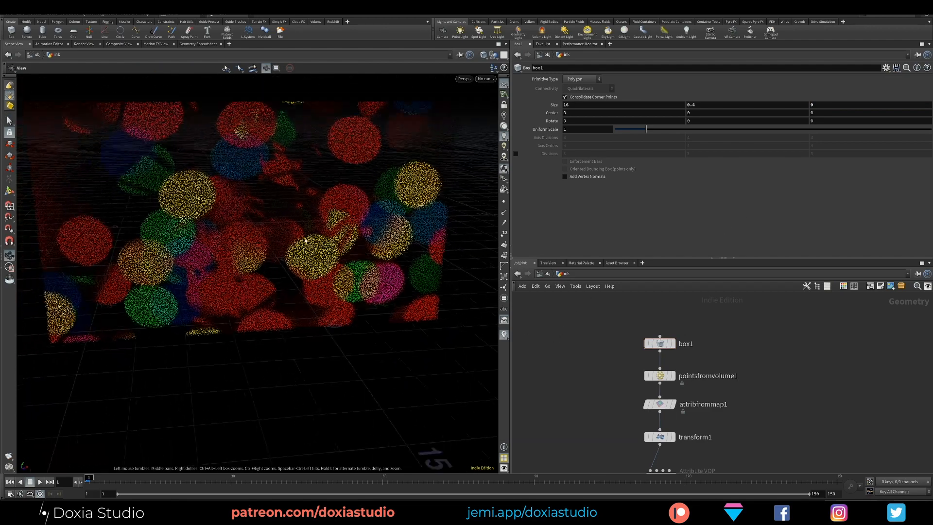
left_click(504, 84)
Step: Inside pointvop1, rewire fit2's input to the value output that also feeds bind2, and tidy the fit and density bind nodes
middle_click_drag(543, 397, 529, 333)
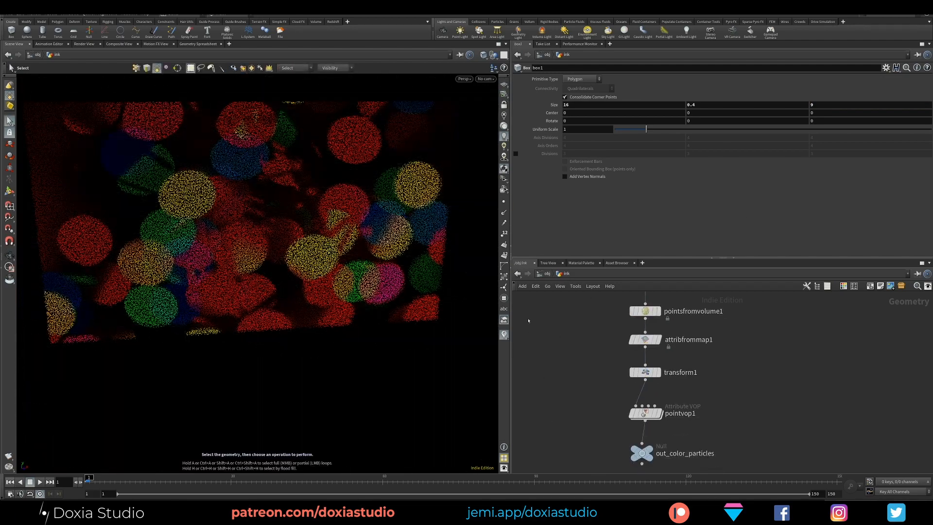
double_click(642, 413)
middle_click_drag(659, 350, 718, 357)
scroll(678, 389, "up", 2)
scroll(708, 352, "down", 4)
left_click_drag(690, 365, 706, 351)
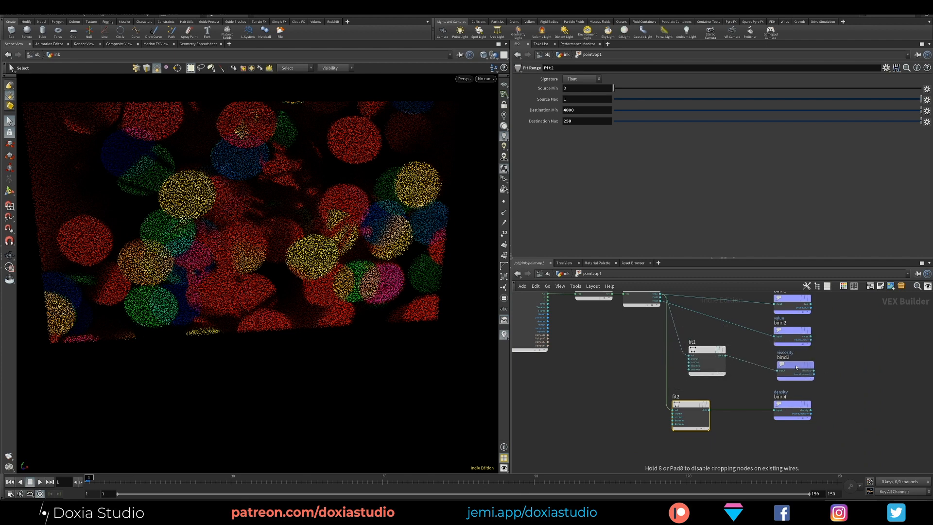
middle_click_drag(669, 308, 677, 310)
left_click_drag(671, 302, 700, 413)
left_click(681, 411)
left_click_drag(801, 404, 807, 411)
left_click_drag(688, 417, 701, 414)
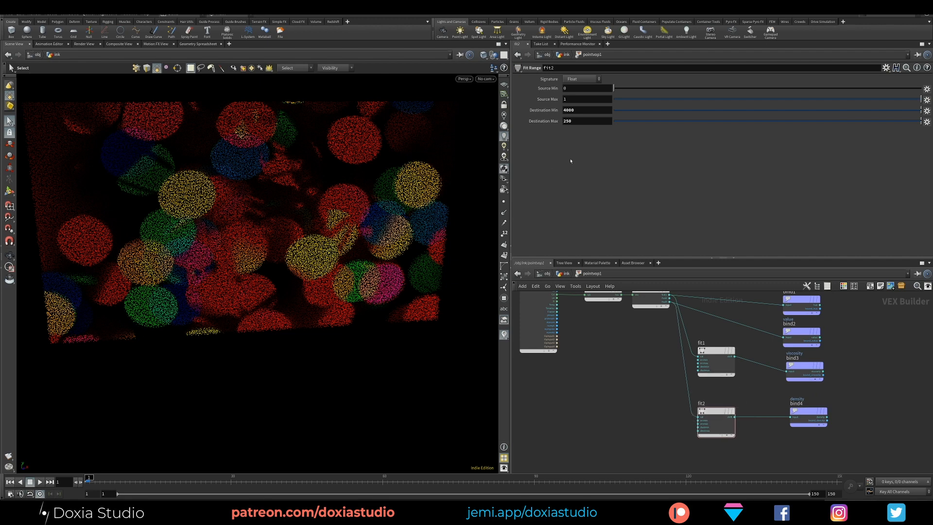
Step: Set fit2's Destination Min to 200 and Destination Max to 1500, align it with bind4, and return to the ink network
left_click_drag(580, 111, 543, 119)
type("200")
key("Tab")
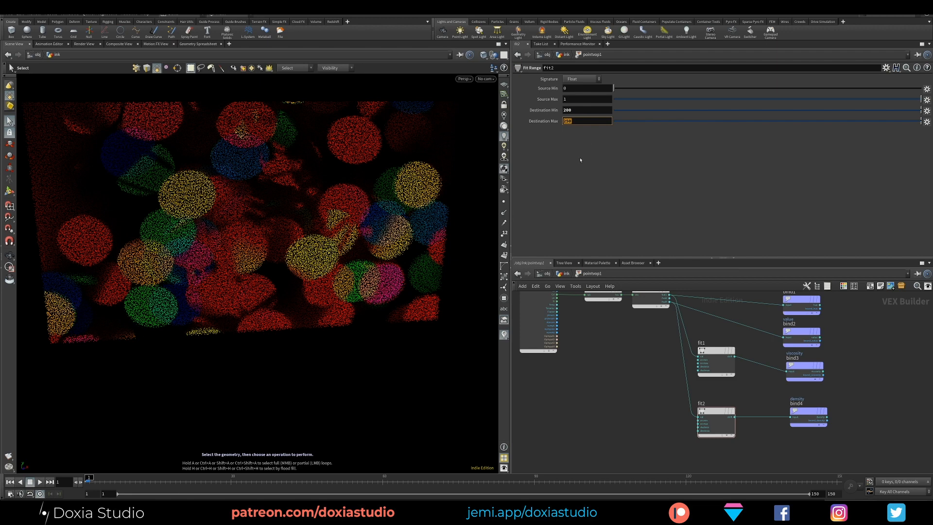
type("4000")
key("Return")
double_click(571, 121)
type("1500")
key("Return")
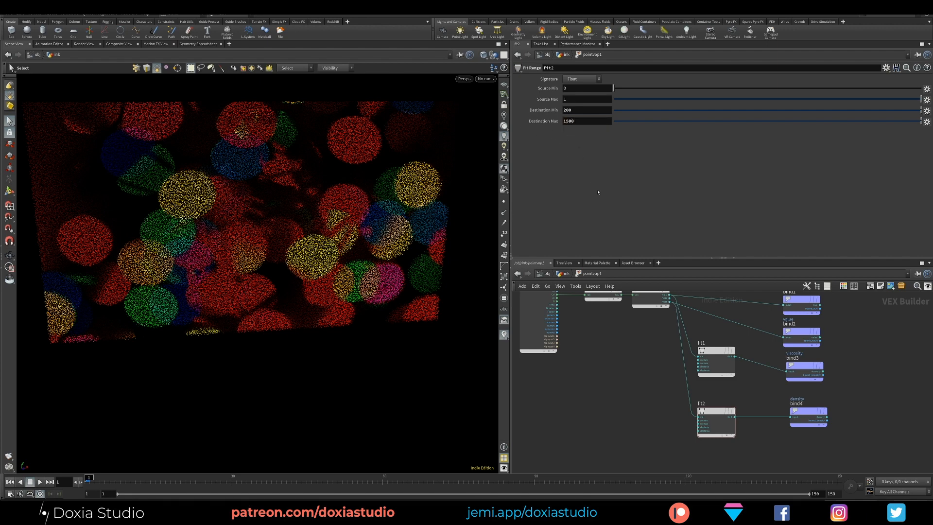
left_click_drag(714, 413, 719, 415)
left_click_drag(806, 413, 805, 416)
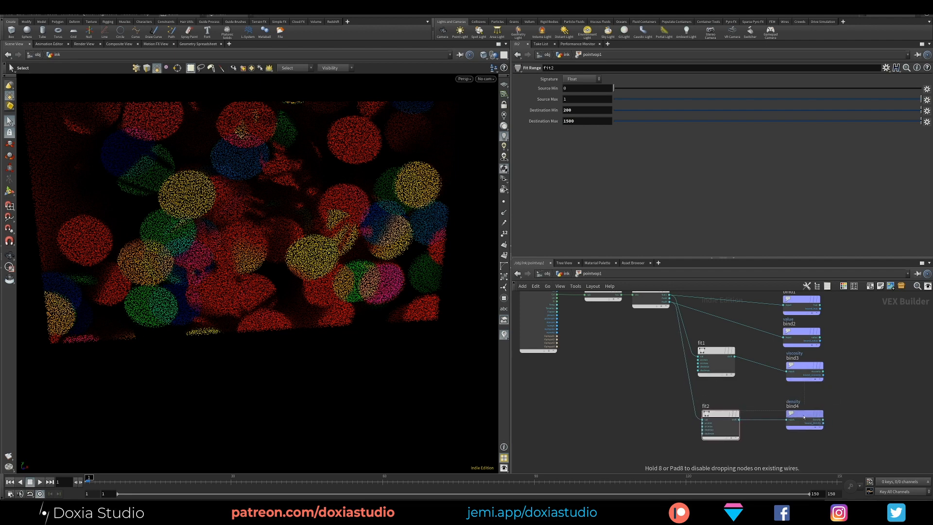
key("u")
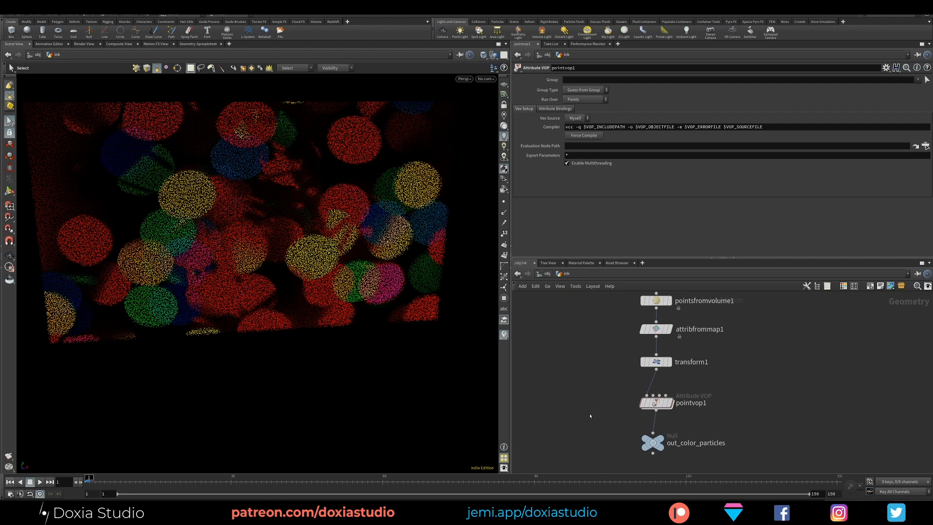
Step: Go into dopnet1, turn off Reseed Particles in flipsolver1 and return to the ink network
middle_click_drag(593, 411, 586, 334)
left_click_drag(647, 416, 650, 414)
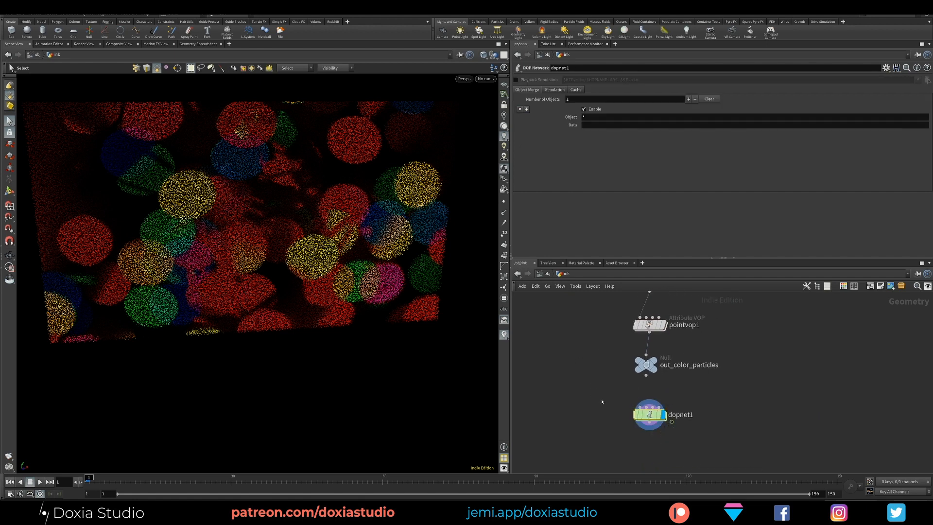
double_click(650, 414)
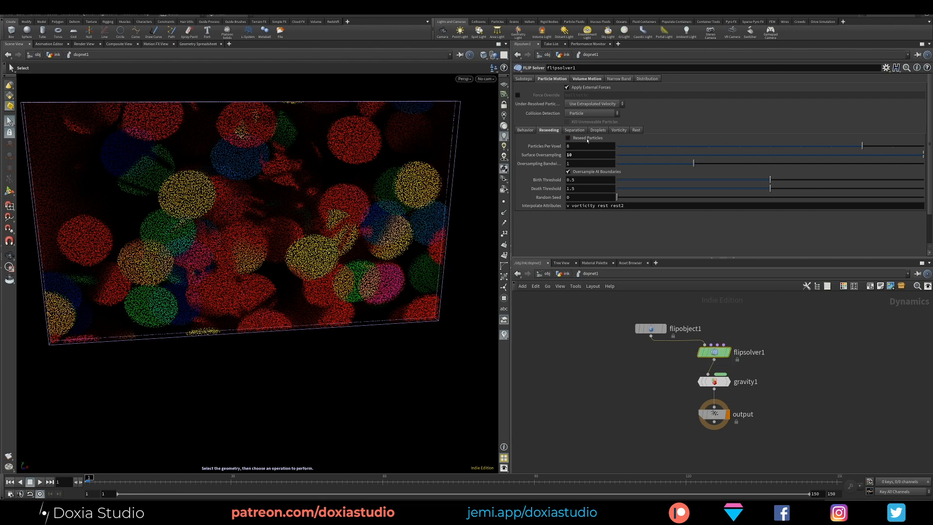
left_click(568, 137)
key("u")
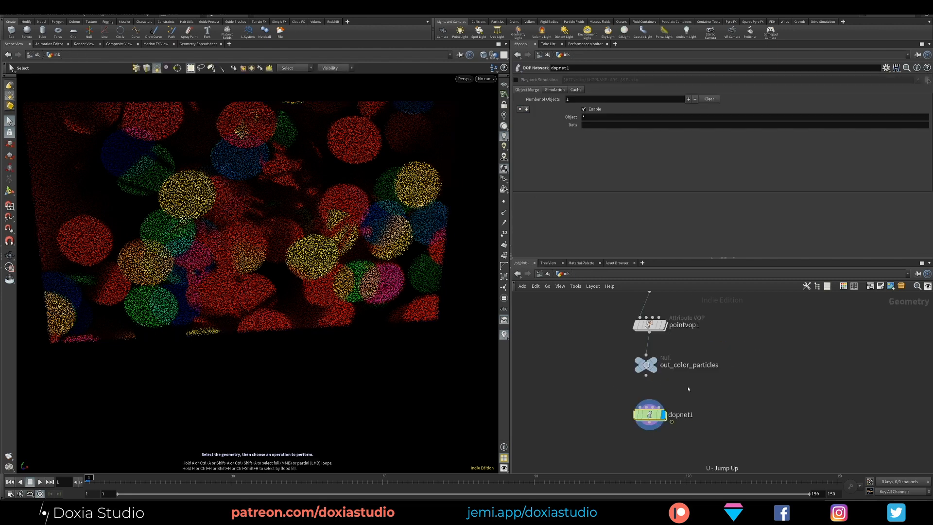
Step: Set dopnet1's Cache Memory to 15000 MB and play the simulation to about frame 40
left_click(576, 90)
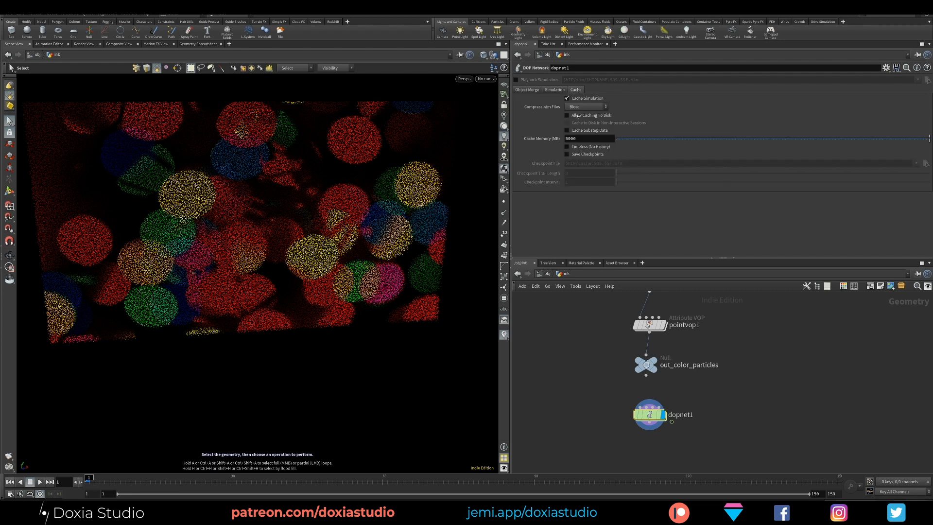
left_click(566, 140)
type("1")
key("Return")
left_click(39, 482)
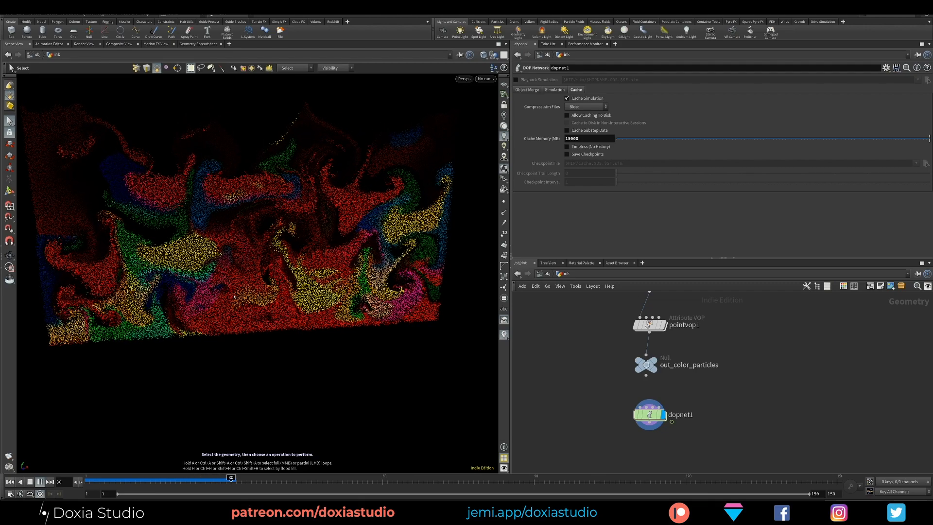
key("Escape")
Step: Change the viewport background colour scheme to Light and return to the first frame
key("d")
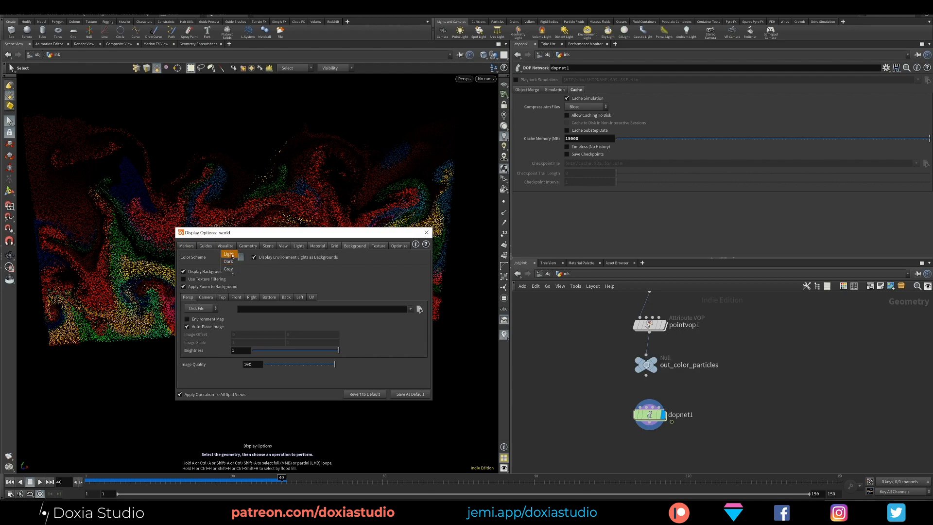
left_click(228, 254)
left_click(427, 232)
left_click_drag(340, 253, 269, 299)
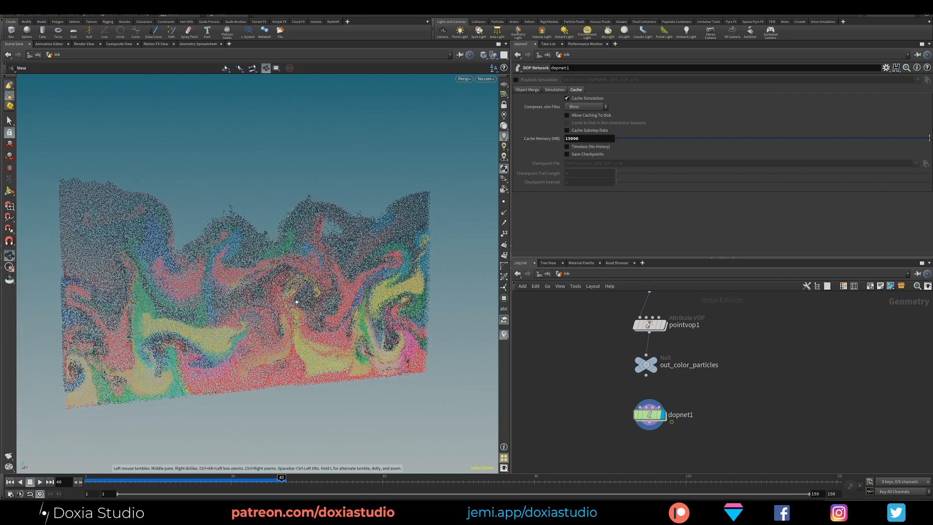
key("s")
left_click(10, 481)
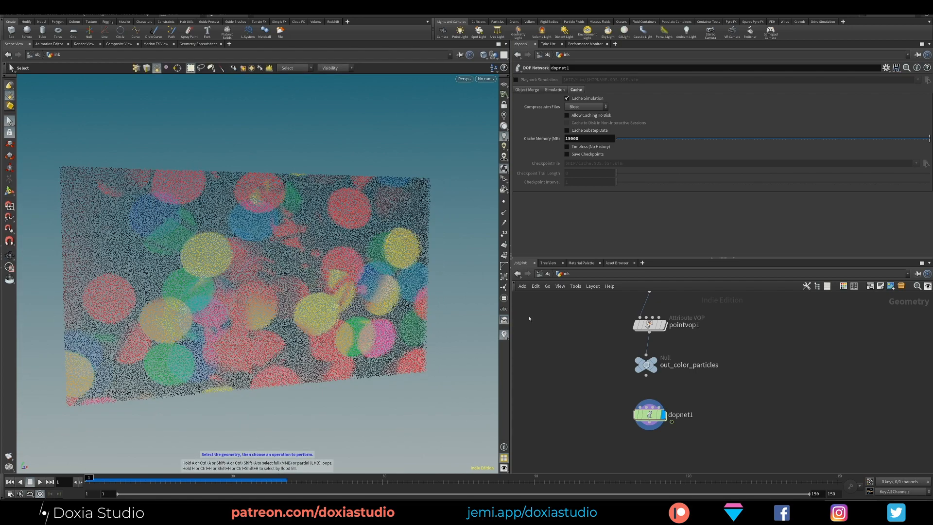
Step: Set pointsfromvolume1's Point Separation to 0.04
scroll(562, 365, "up", 5)
left_click(632, 367)
key("BackSpace")
type("4")
key("Return")
Step: Simulate the denser particles to about frame 60, examine the opening frames from another angle, and return to frame 1
middle_click_drag(554, 379, 563, 318)
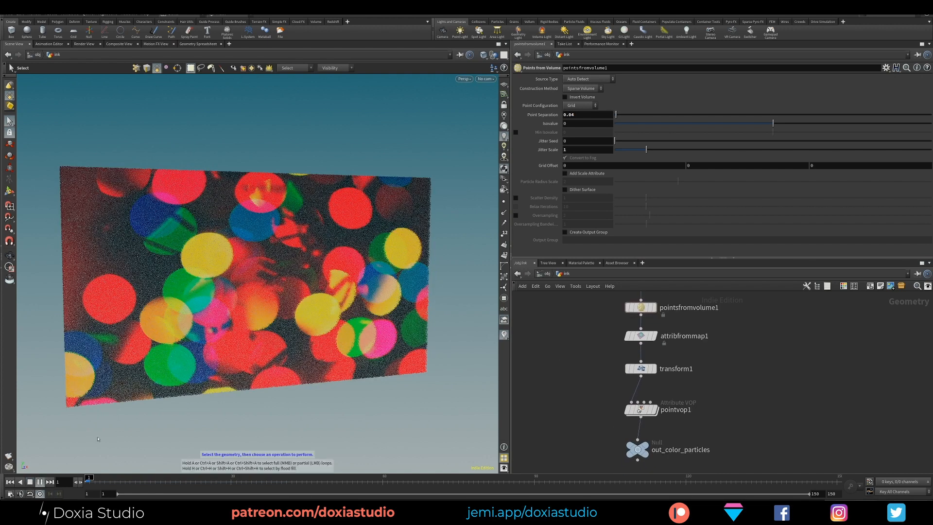
key("Up")
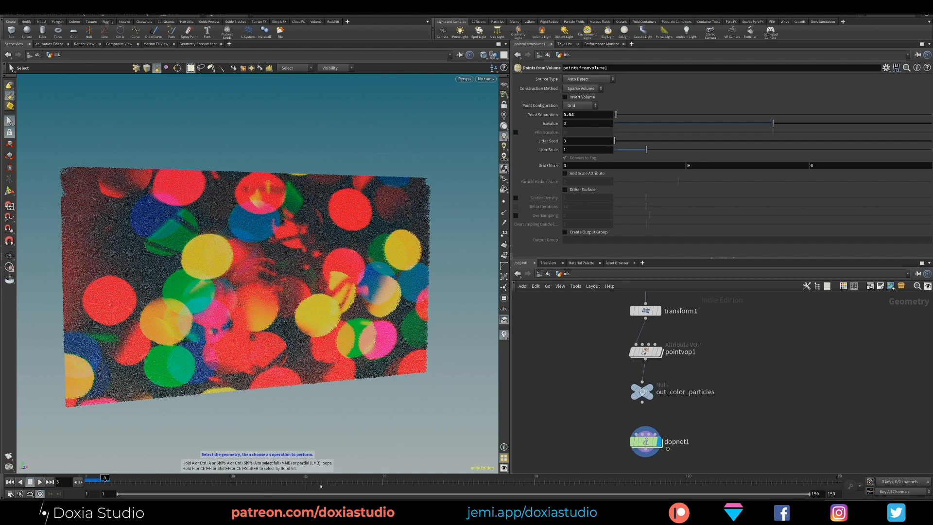
left_click(382, 482)
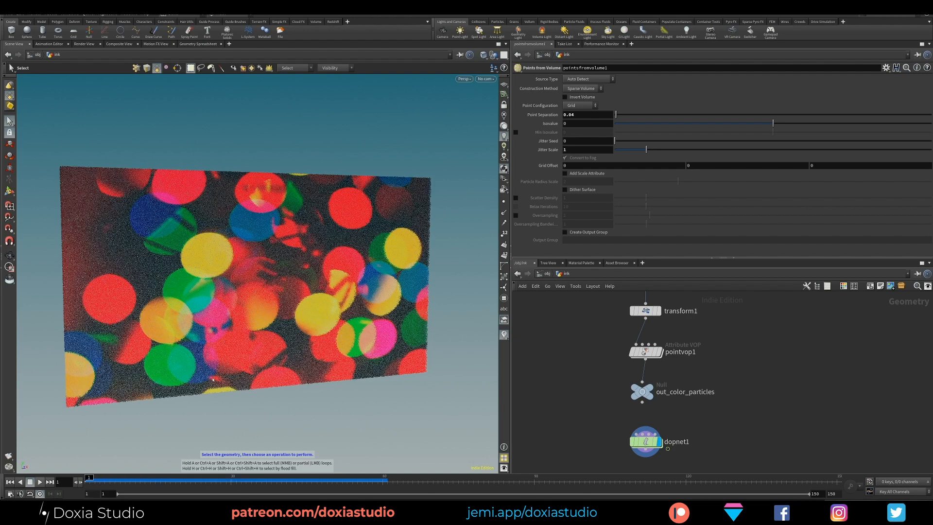
mouse_move(88, 481)
left_mouse_down()
mouse_move(188, 481)
mouse_move(100, 483)
left_mouse_up()
right_click_drag(260, 352, 306, 352, "alt")
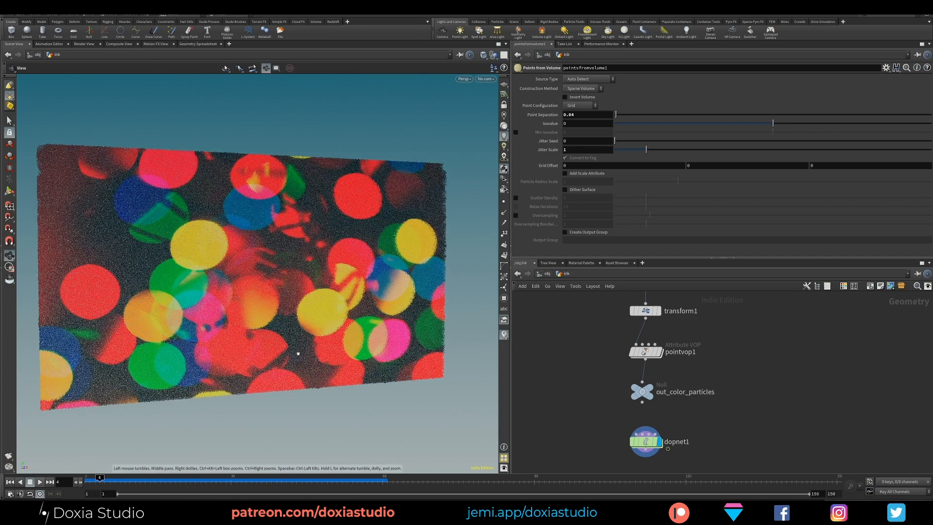
left_click_drag(298, 363, 261, 390, "alt")
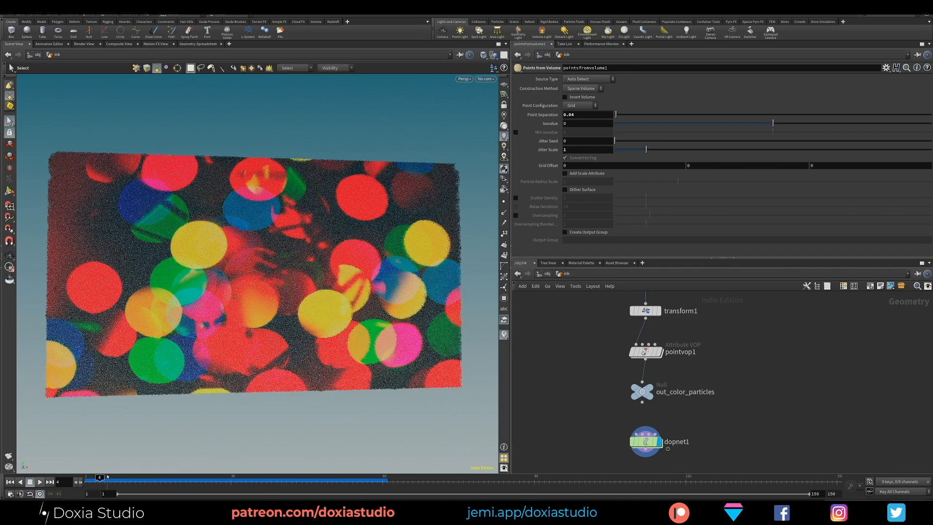
mouse_move(111, 481)
left_mouse_down()
mouse_move(380, 485)
mouse_move(86, 486)
left_mouse_up()
Step: Add a Dop Import node below dopnet1 and make it the displayed node
middle_click_drag(573, 406, 572, 320)
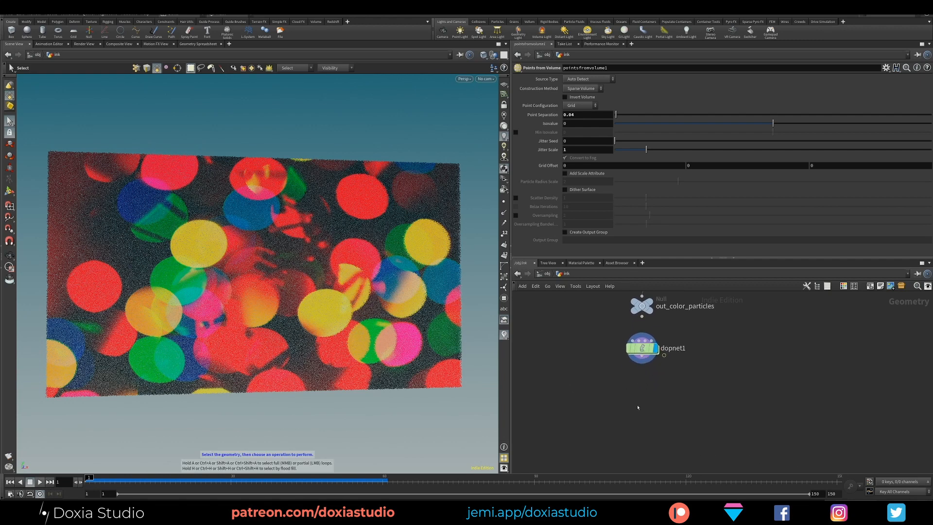
key("Tab")
type("dopi")
left_click(711, 183)
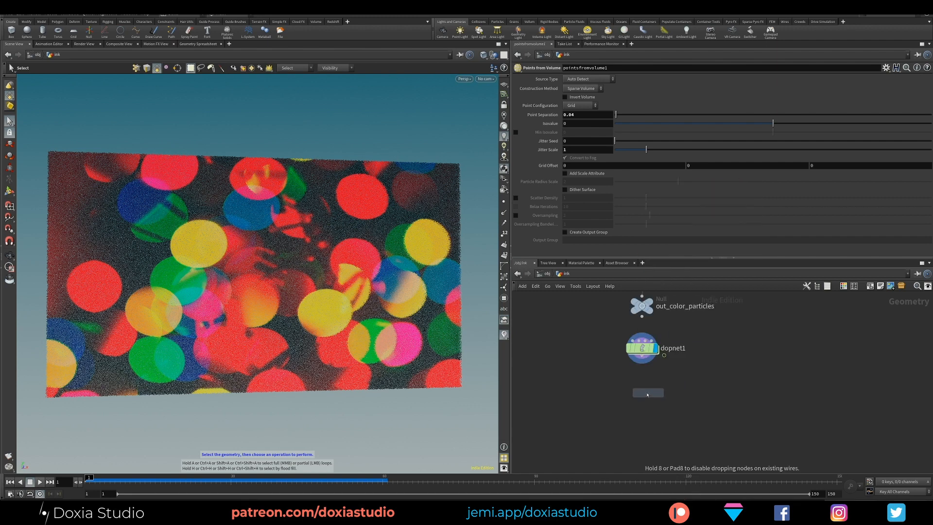
left_click(647, 396)
left_click(659, 379)
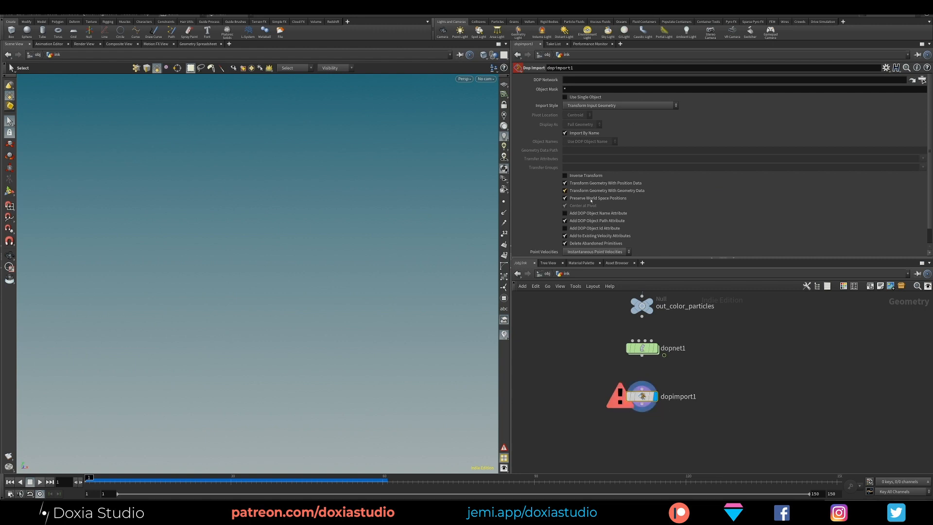
Step: Point dopimport1 to ../dopnet1 with object mask flipo* and the import style Fetch Geometry from DOP Network
left_click_drag(633, 341, 583, 80)
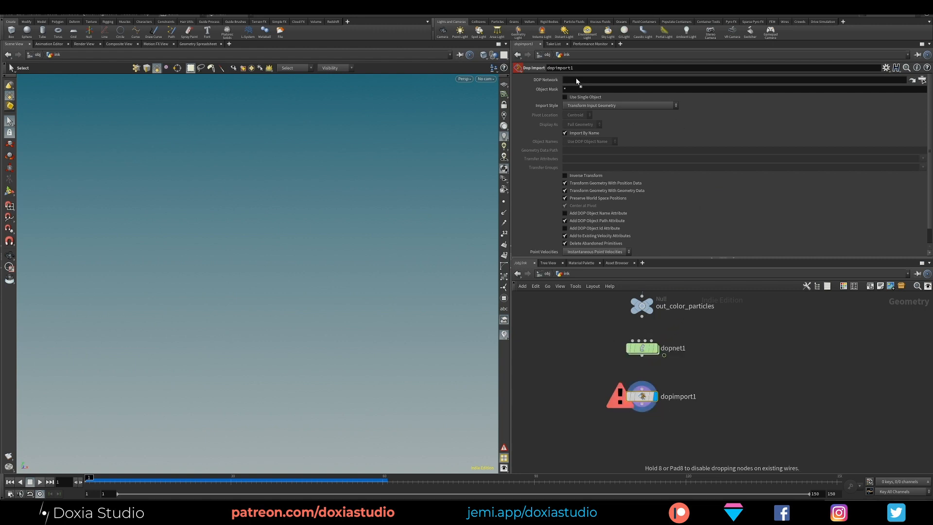
left_click(575, 91)
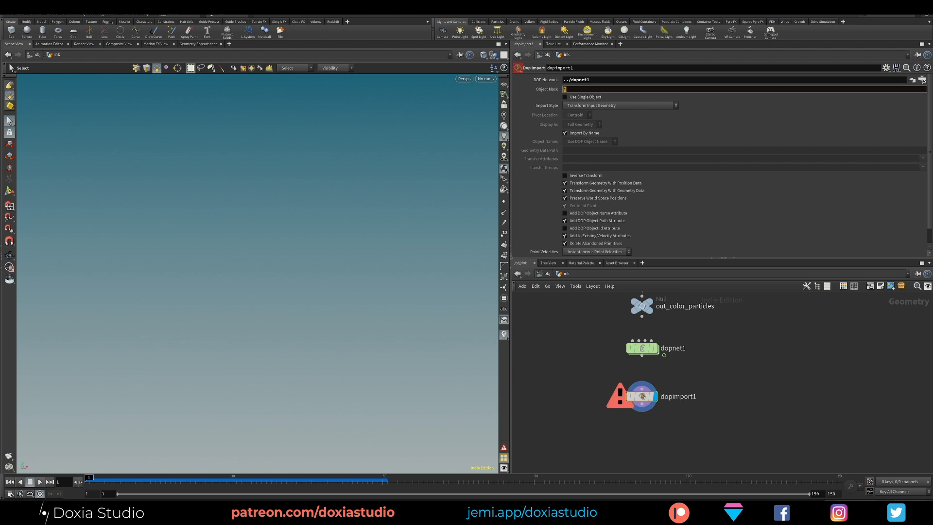
type("flipo*")
key("Return")
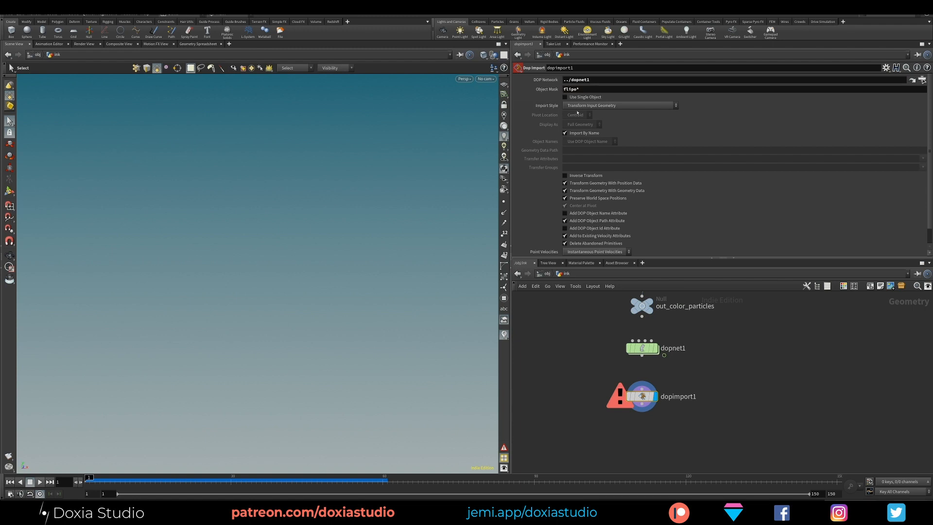
left_click(626, 106)
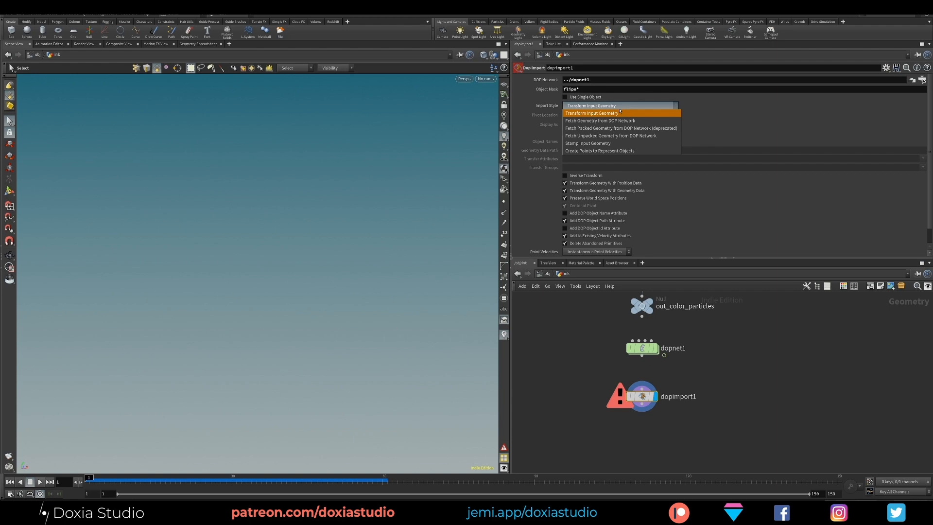
left_click(579, 121)
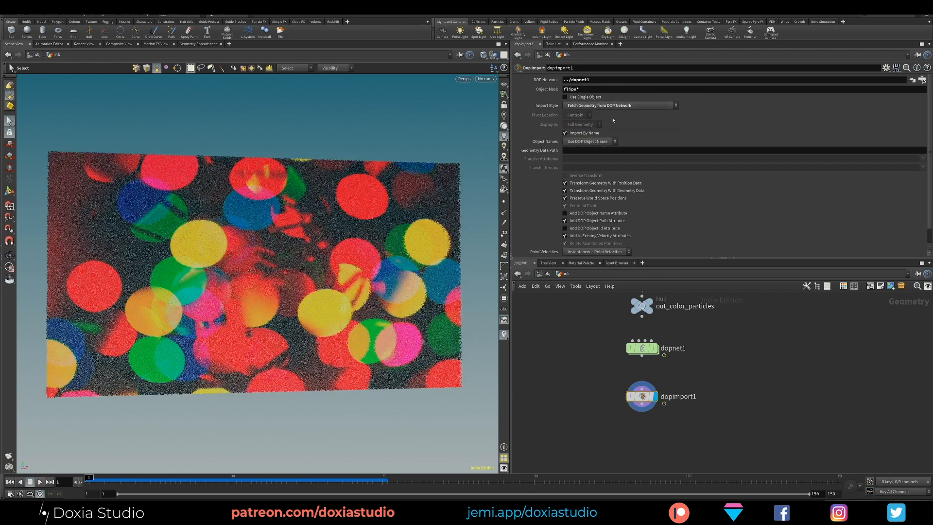
Step: Connect a File Cache node after dopimport1, display it and rename it liquid_cache
left_click(642, 407)
left_click(637, 440)
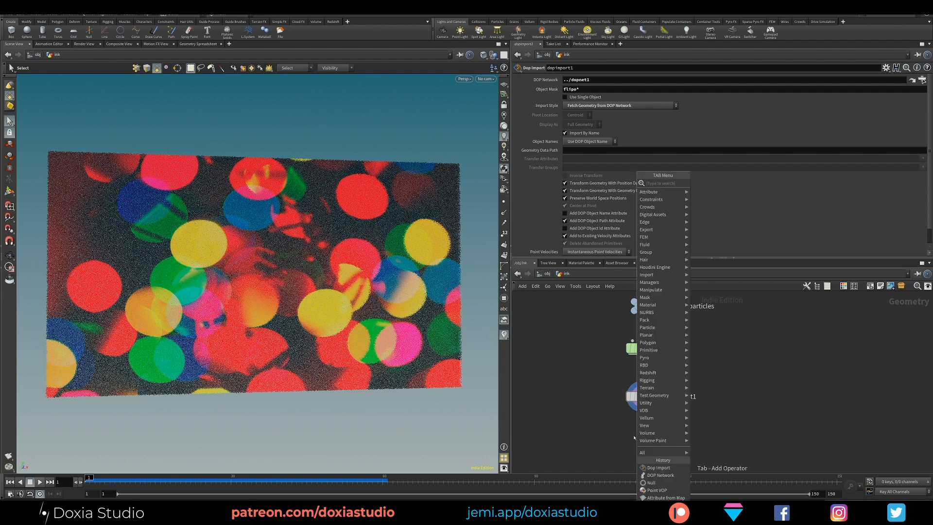
type("file")
left_click(717, 190)
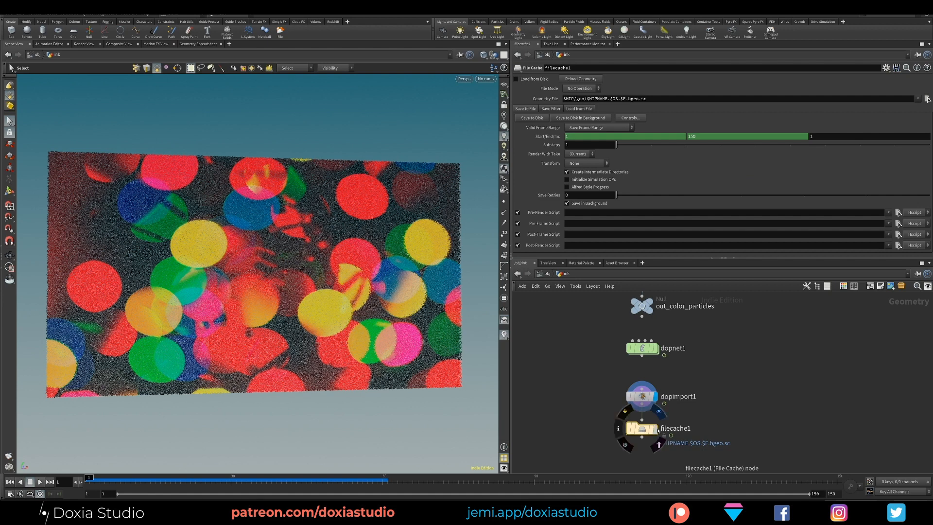
left_click(656, 429)
double_click(557, 68)
type("liquid_cache")
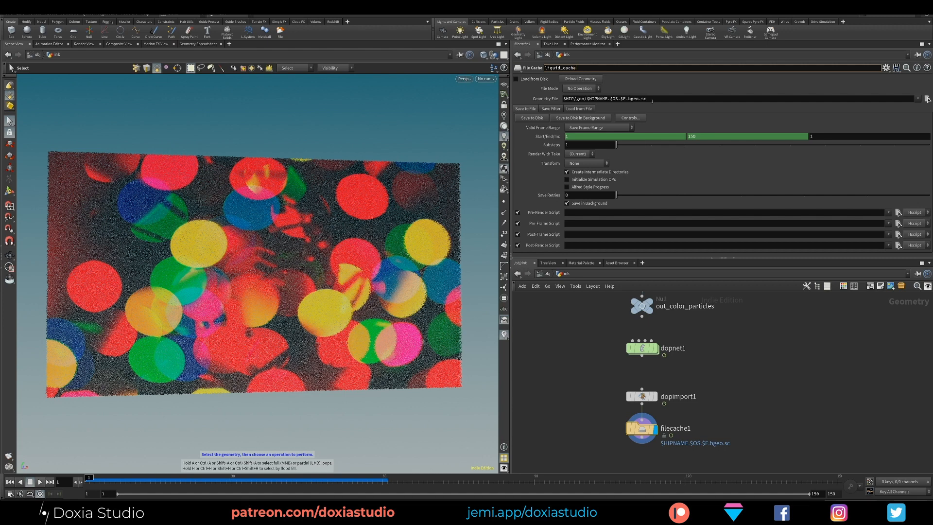
key("Return")
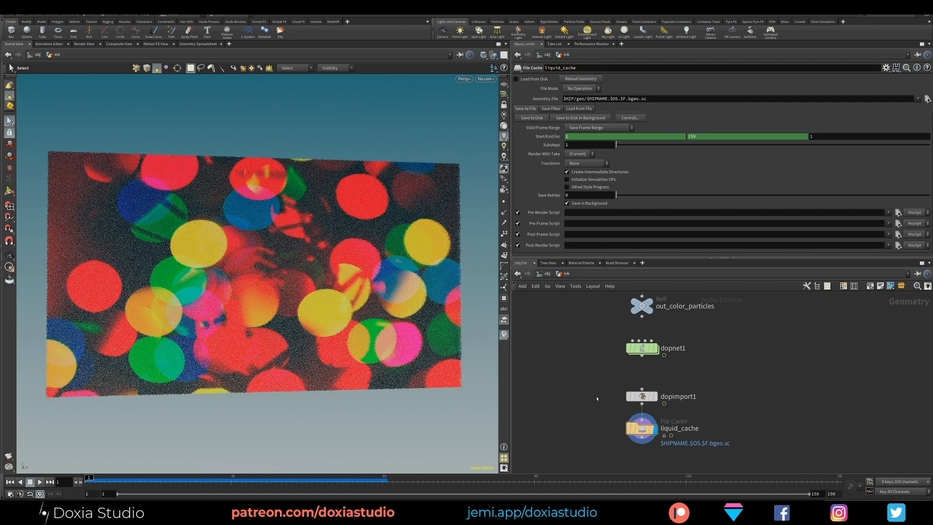
Step: Scrub through the imported simulation to about frame 42 to examine the particle motion
middle_click_drag(601, 406, 596, 370)
left_click_drag(91, 484, 182, 489)
key("ctrl+Up")
left_click_drag(108, 484, 280, 488)
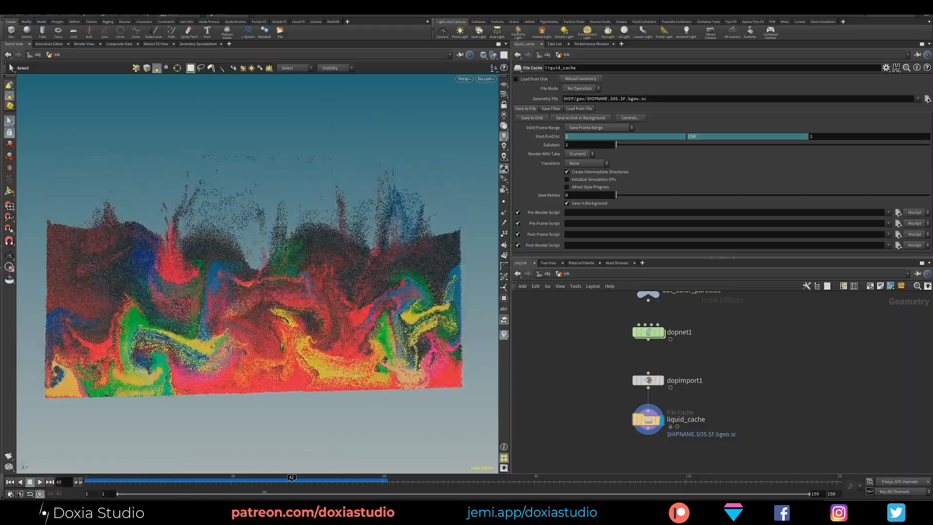
Step: Rewind and scrub the imported simulation to about frame 34 to examine how the colours mix
key("ctrl+Up")
left_click_drag(134, 481, 249, 476)
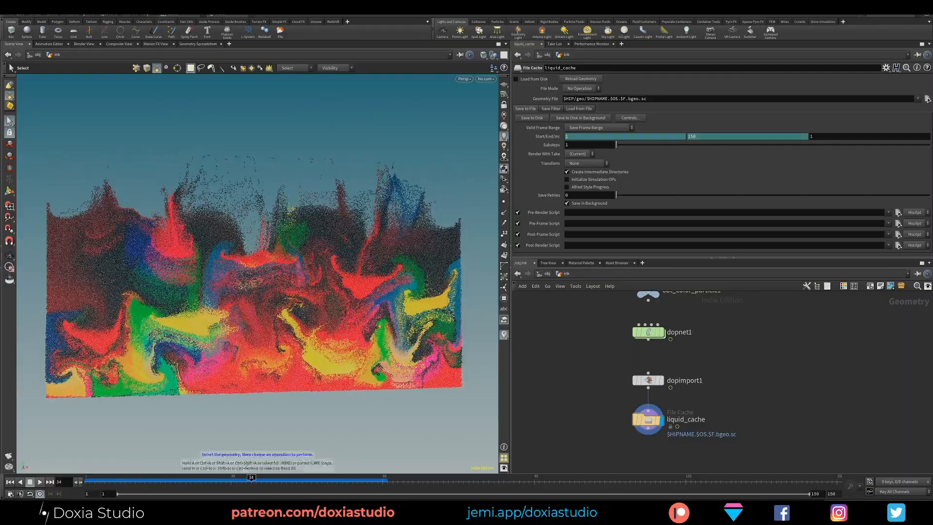
mouse_move(374, 338)
right_mouse_down("alt")
mouse_move(413, 352)
mouse_move(368, 334)
right_mouse_up("alt")
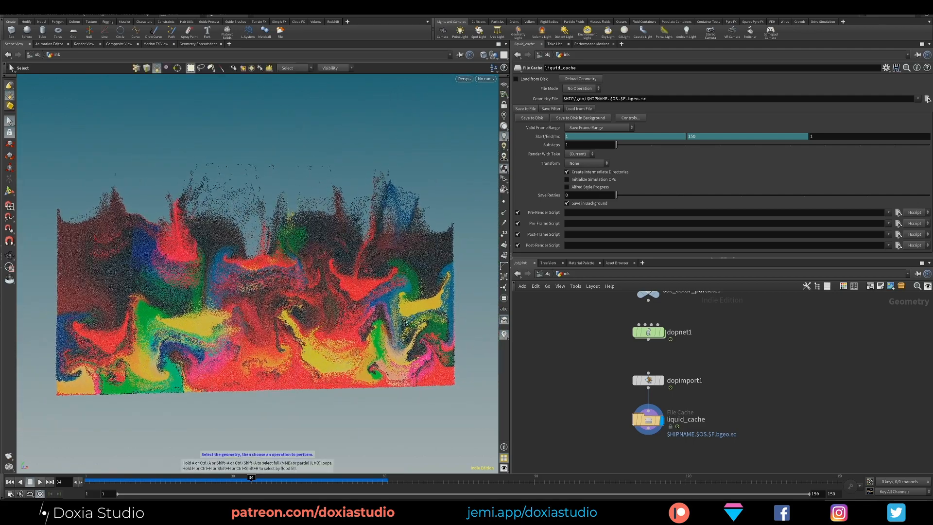
Step: Set the Time Scale of flipsolver1 inside dopnet1 to 0.2 and return to the first frame
middle_click_drag(591, 307, 570, 368)
middle_click_drag(572, 406, 575, 353)
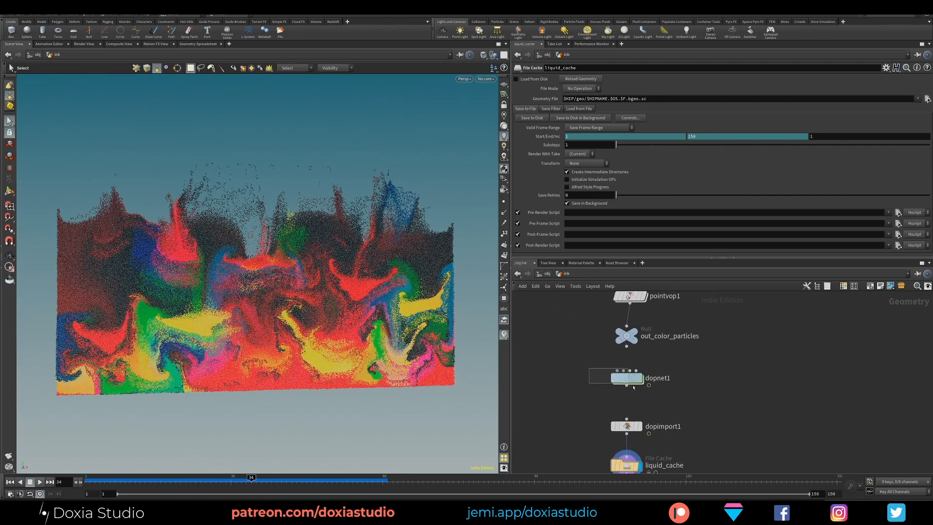
left_click(626, 378)
left_click(553, 89)
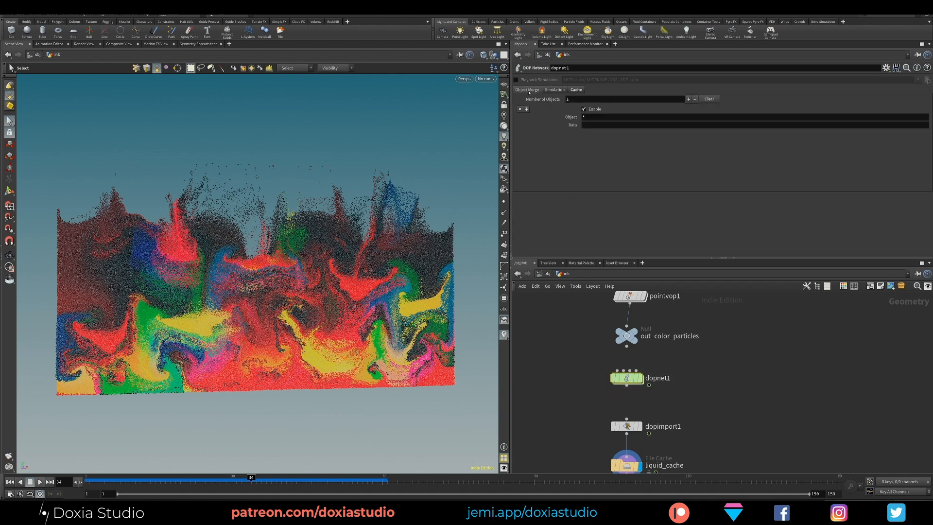
left_click(526, 90)
double_click(627, 379)
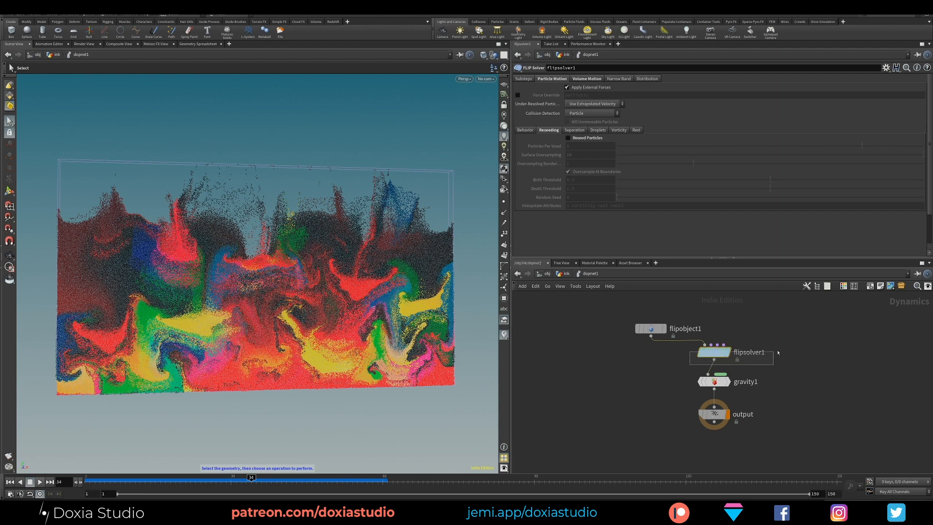
left_click(524, 79)
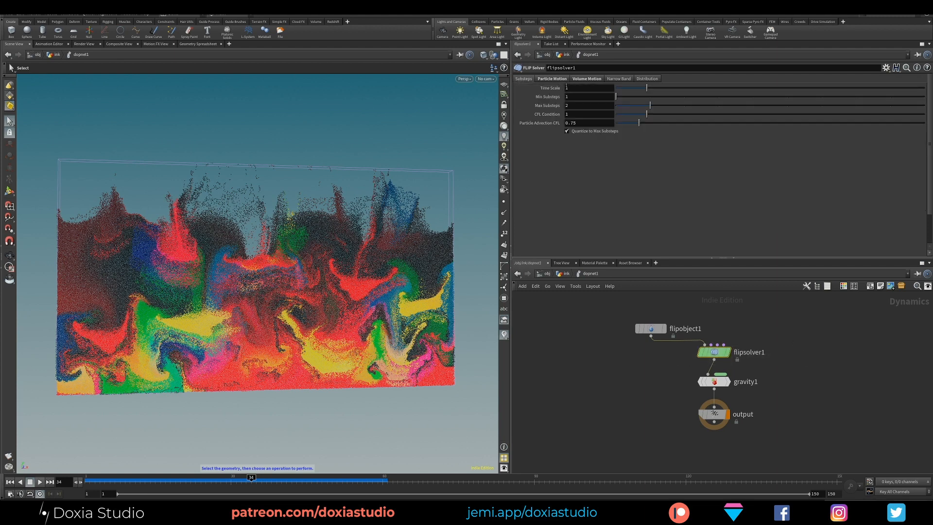
left_click(570, 88)
type("0.2")
key("Return")
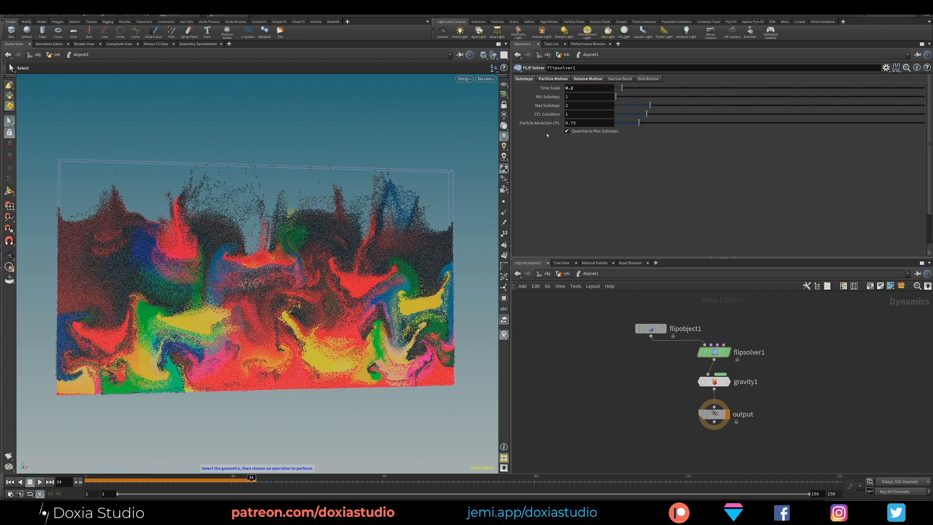
left_click(9, 482)
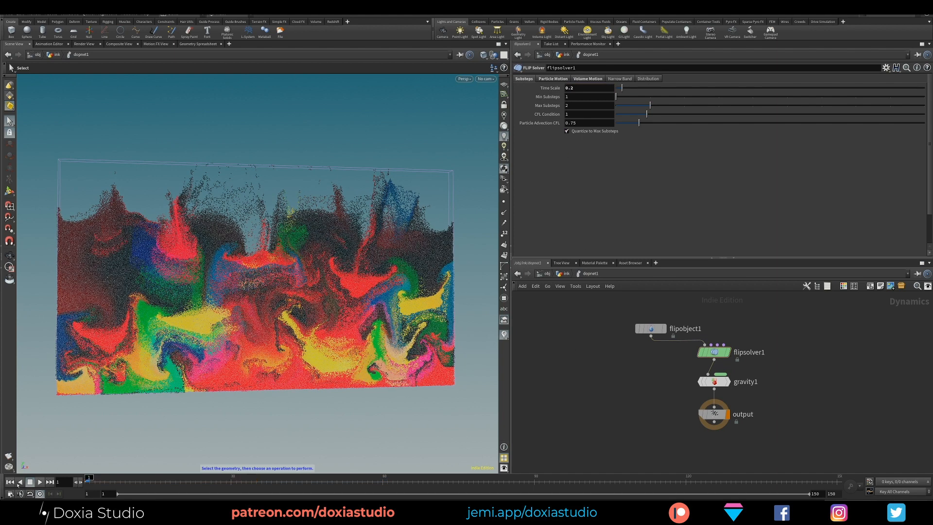
Step: Inside pointvop1, set the viscosity fit node's destination range to 1 minimum and 50 maximum
key("u")
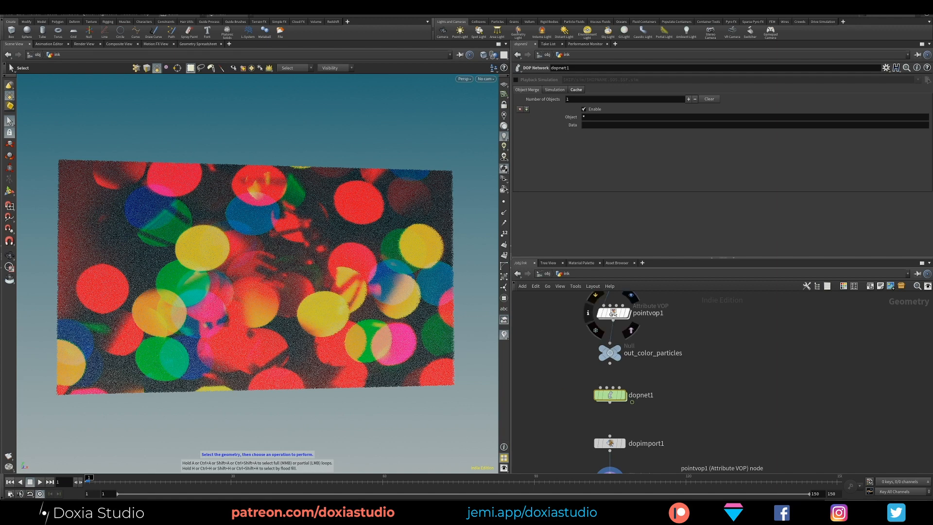
double_click(614, 312)
left_click(716, 360)
left_click(573, 120)
type("50")
key("shift+Tab")
type("1")
key("Return")
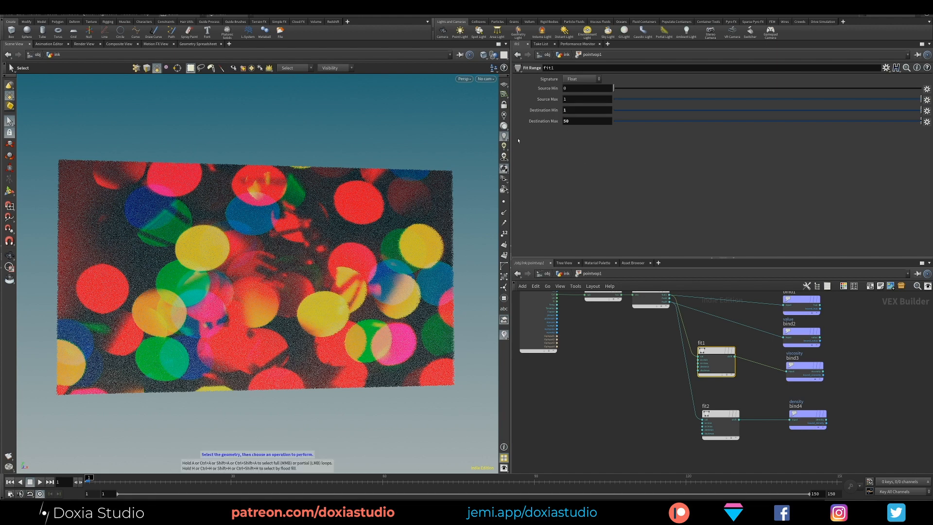
double_click(569, 110)
key("Tab")
Step: Set the density fit node's destination range to 500 minimum and 1200 maximum
middle_click_drag(614, 395, 562, 403)
left_click(669, 420)
left_click(573, 110)
type("500")
left_click(579, 121)
type("1200")
key("Return")
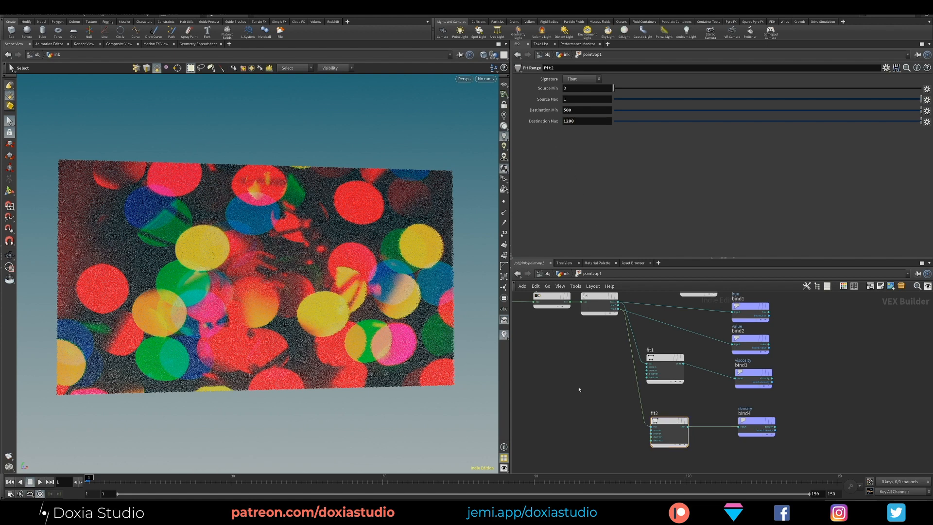
Step: Save frames 1 to 150 of liquid_cache to disk, with Load from Disk enabled
key("u")
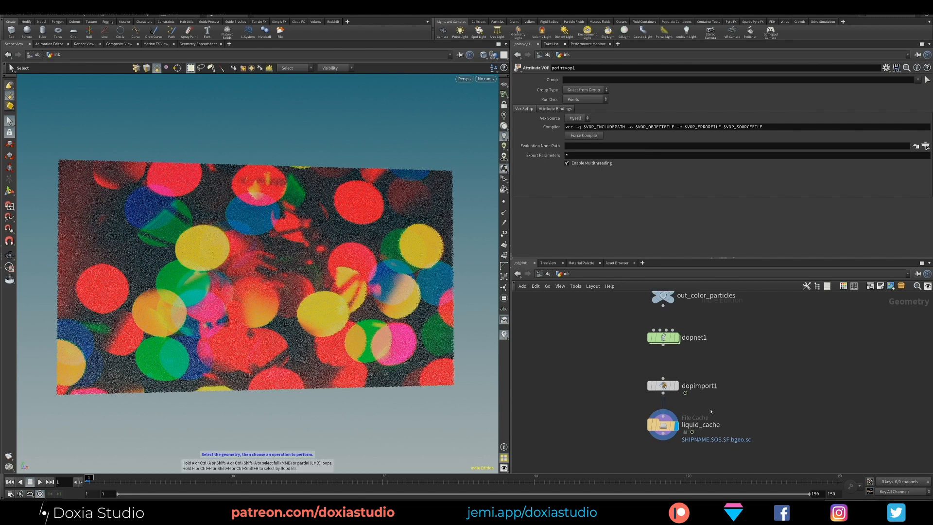
left_click(662, 425)
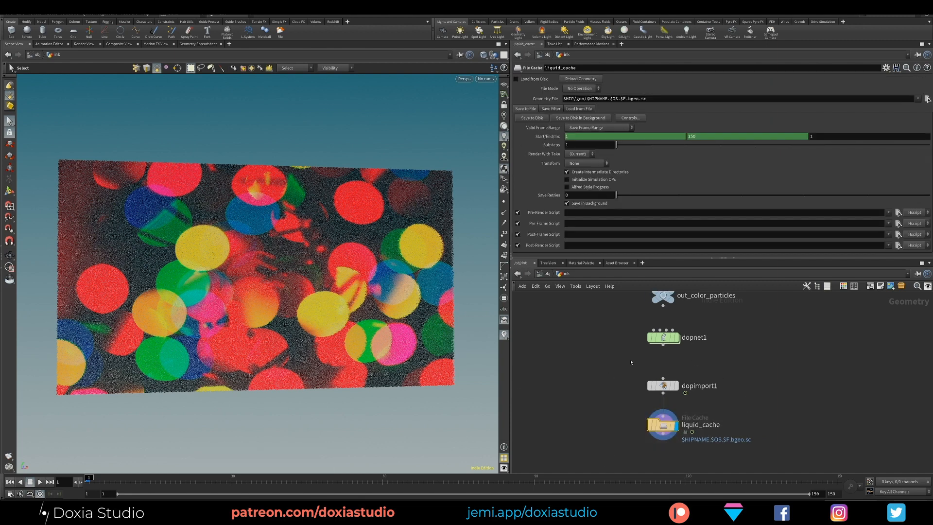
left_click(529, 118)
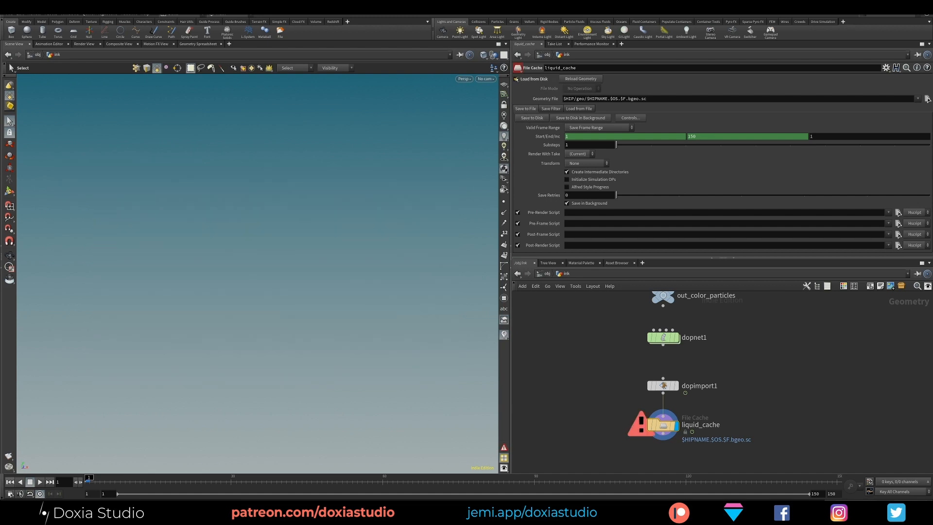
left_click(530, 119)
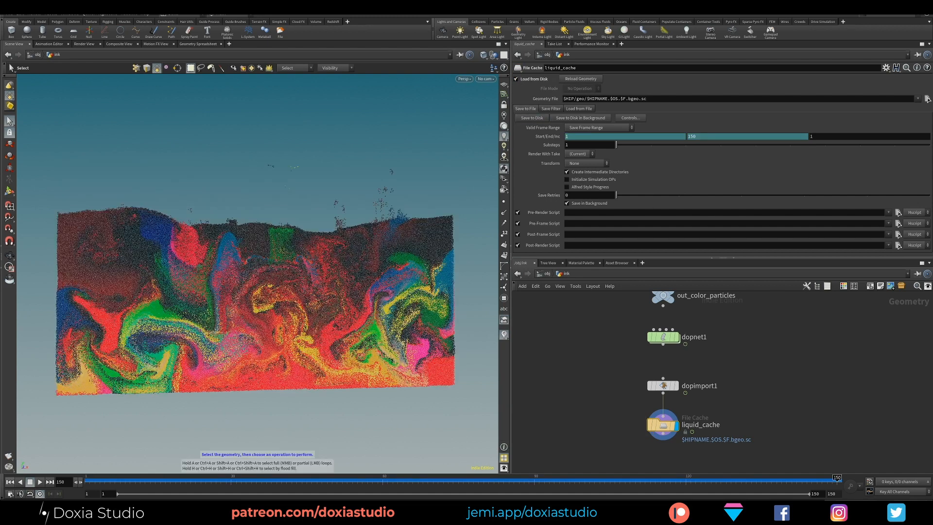
Step: Rewind to frame 1, frame the particles closely in the viewport and play back the cached simulation
left_click(9, 482)
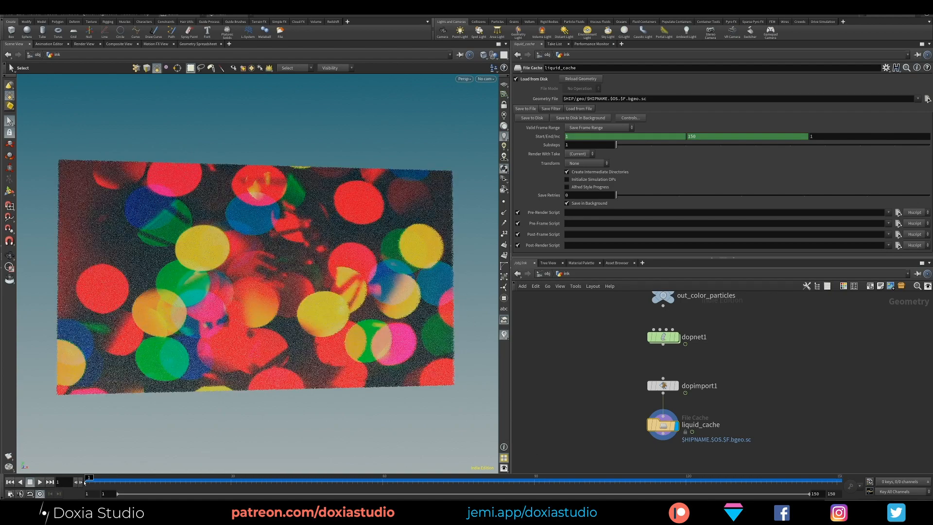
key("Escape")
left_click_drag(292, 339, 315, 365)
right_click_drag(315, 364, 337, 370)
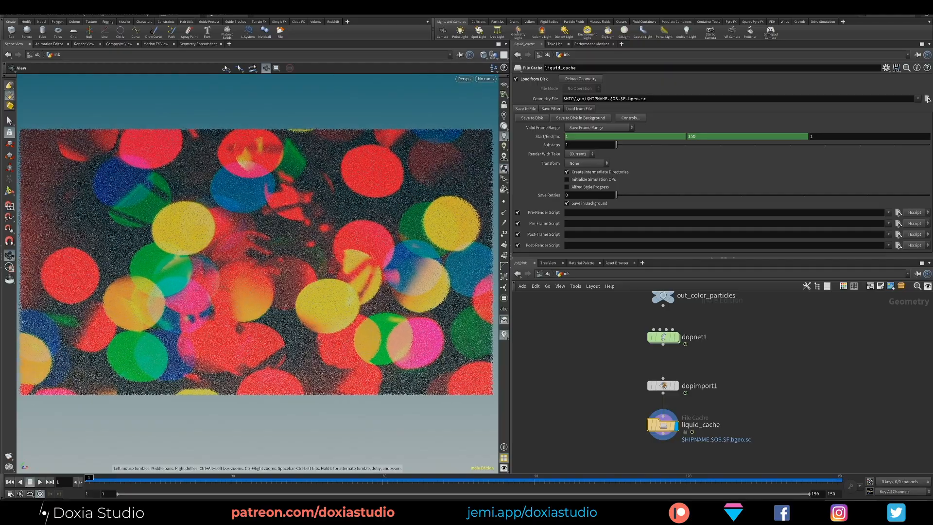
middle_click_drag(311, 369, 316, 374)
key("s")
left_click(39, 482)
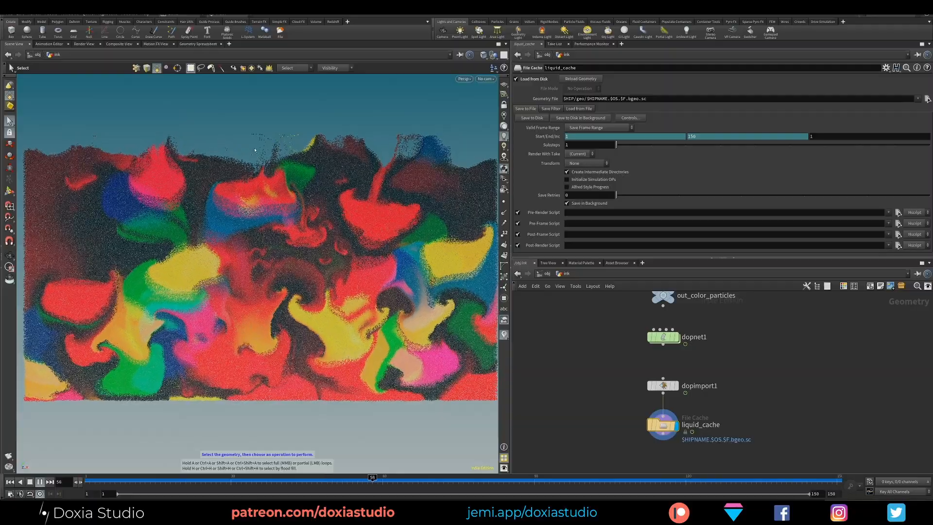
left_click(40, 482)
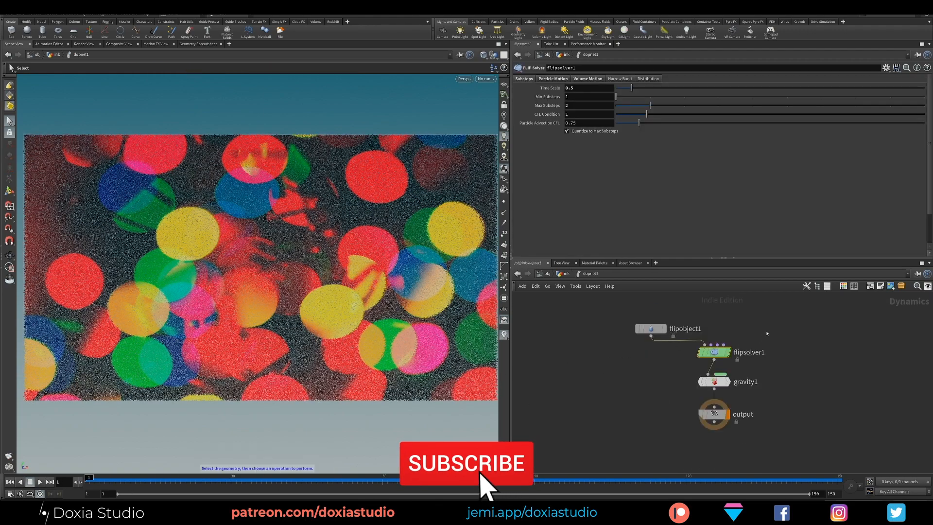
Step: Enable Reseed Particles on flipsolver1 with Surface Oversampling at 10, and return to the ink network
left_click(553, 79)
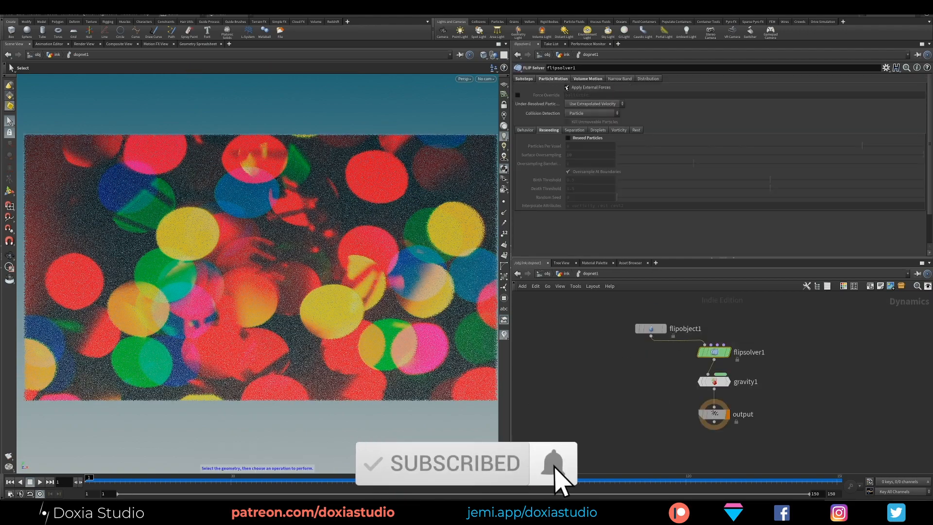
left_click(568, 138)
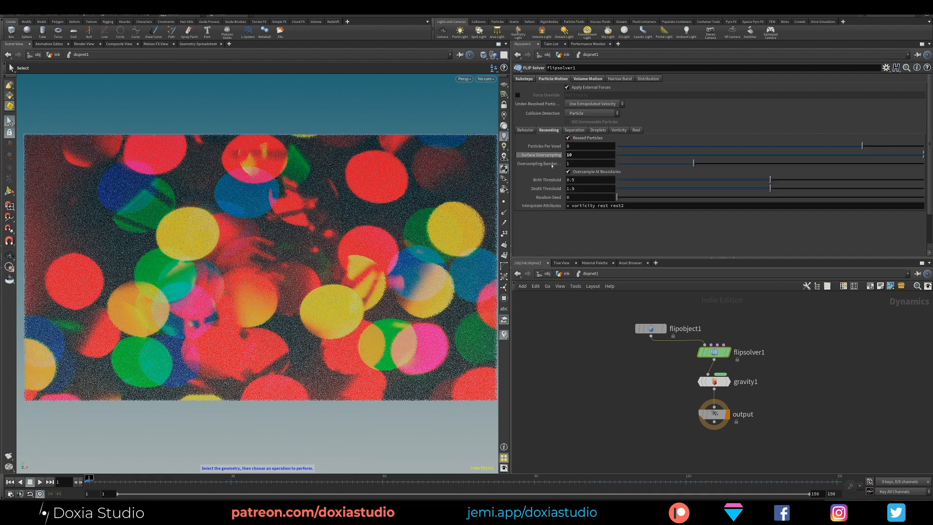
left_click(578, 157)
key("Return")
key("u")
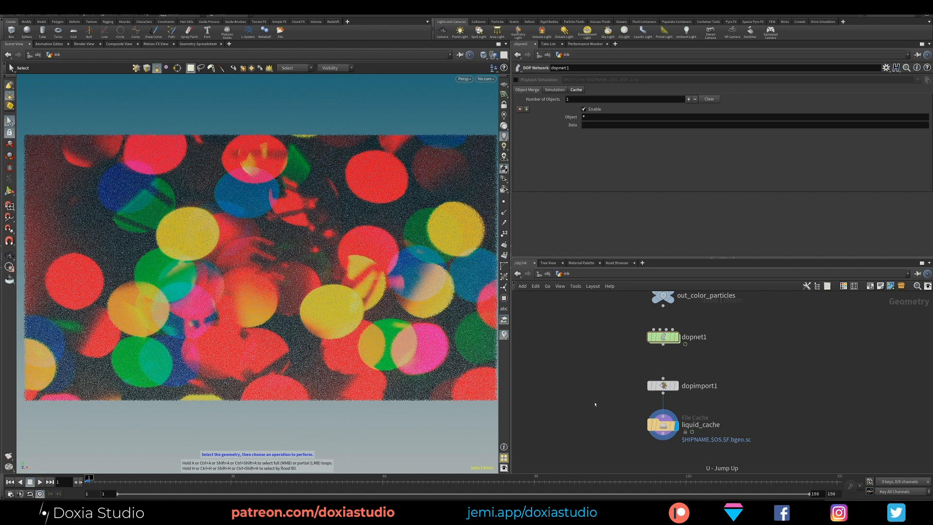
Step: Select liquid_cache and scrub through its existing cached frames to examine the particle density before recaching
left_click(664, 425)
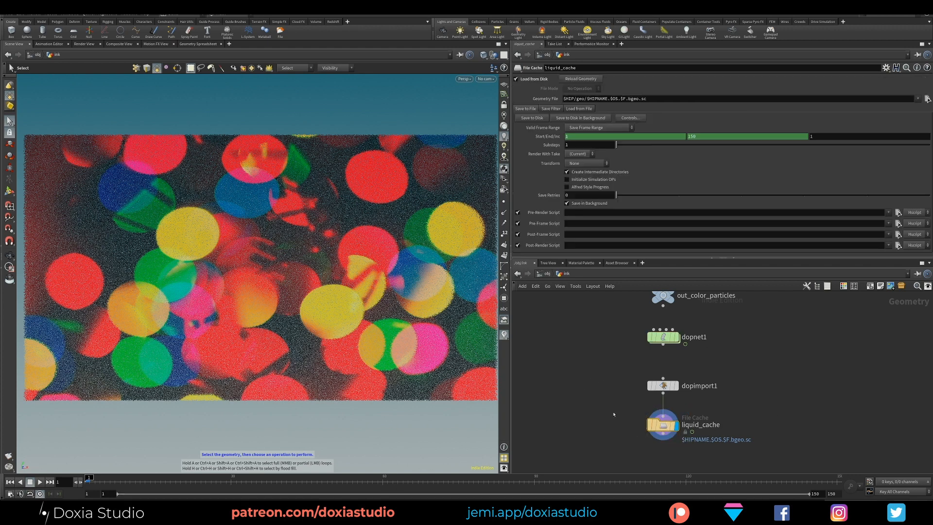
left_click_drag(539, 481, 665, 481)
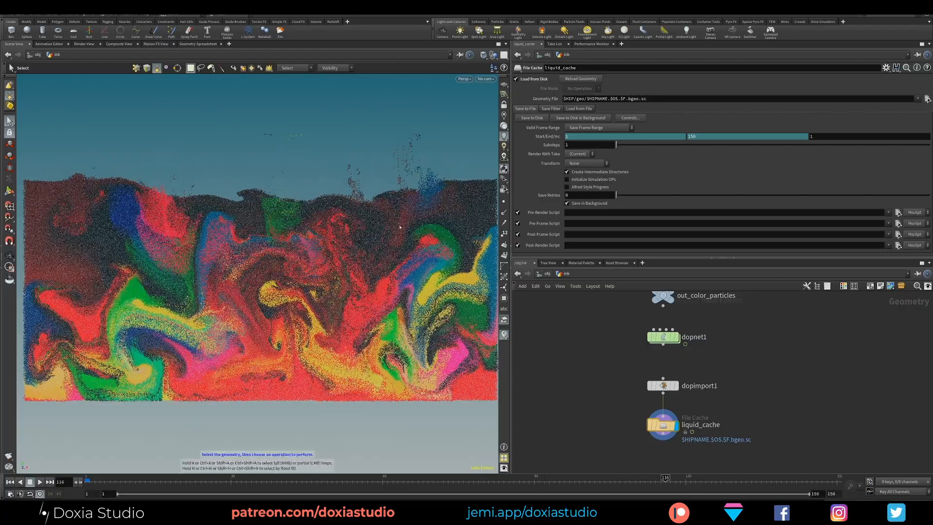
left_click_drag(549, 493, 86, 487)
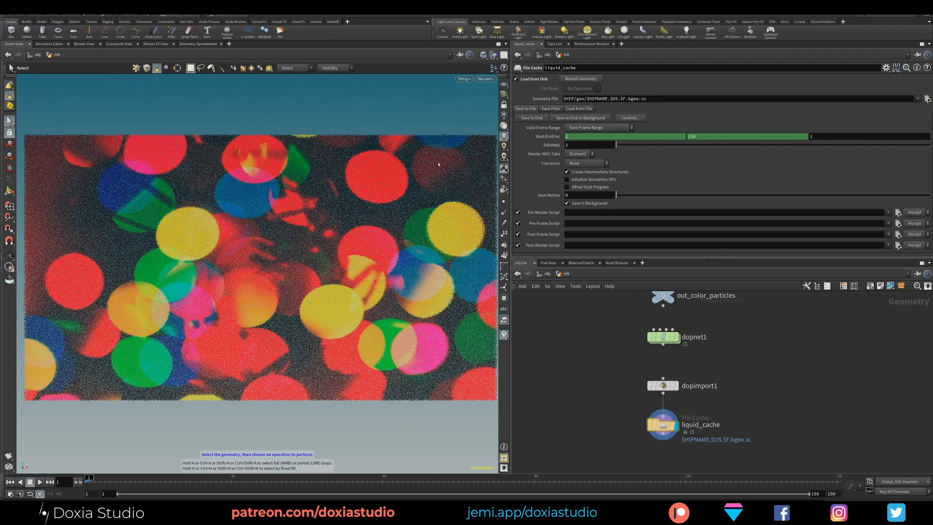
key("Up")
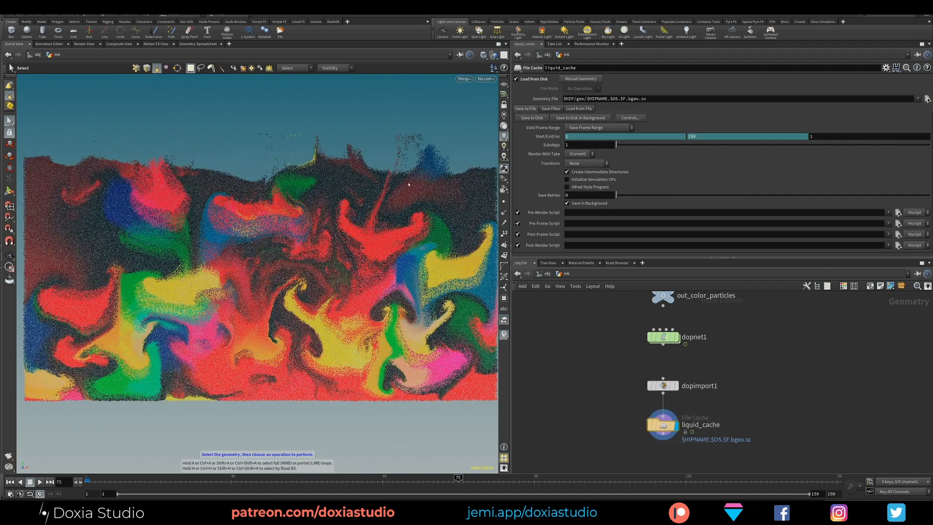
left_click_drag(380, 483, 87, 482)
Step: Save the reseeded simulation from liquid_cache to disk and play back the new cache
left_click_drag(618, 415, 646, 423)
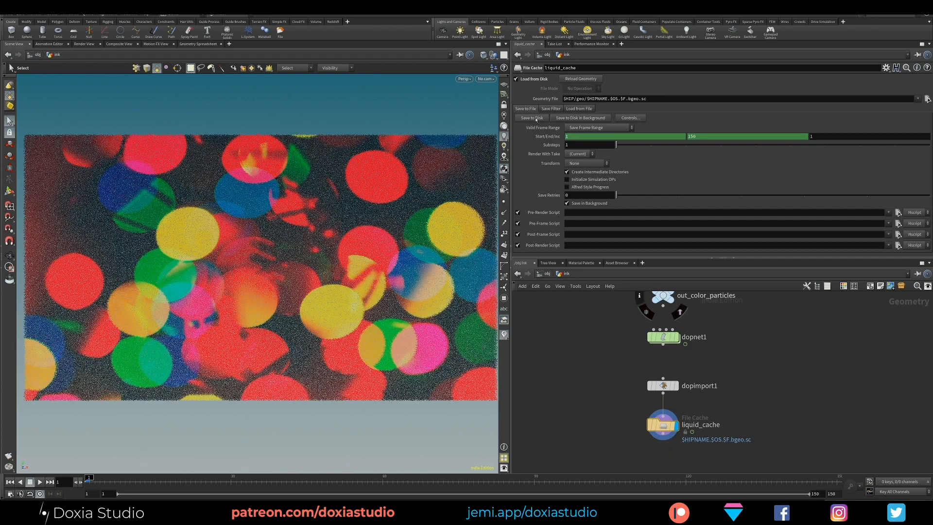
left_click(536, 118)
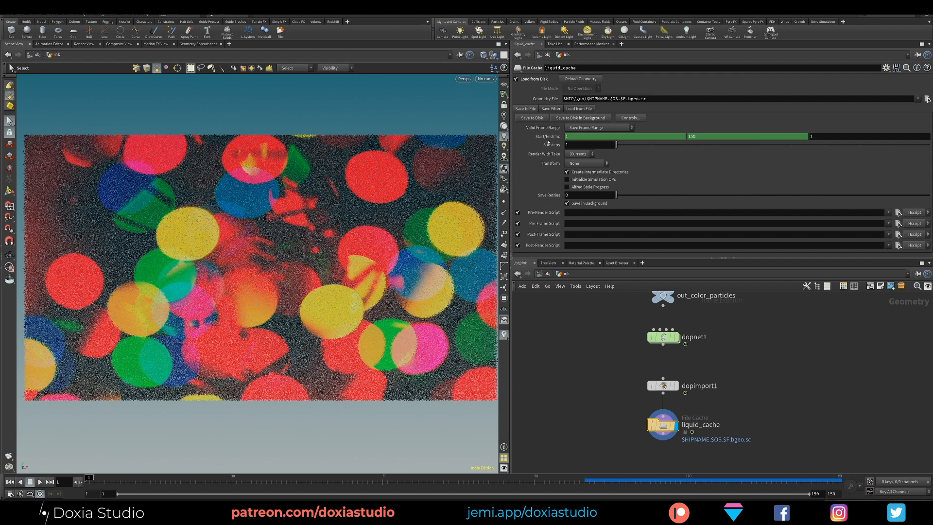
left_click_drag(103, 484, 208, 471)
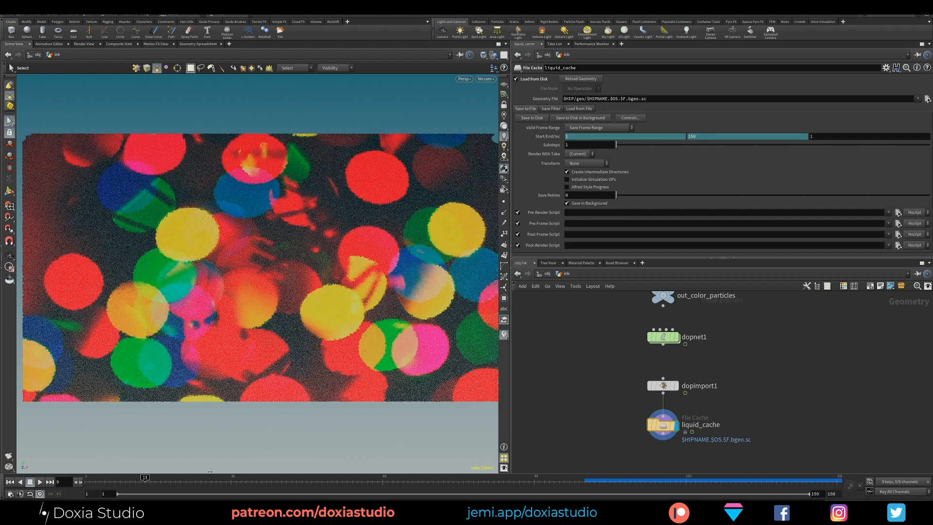
left_click(40, 482)
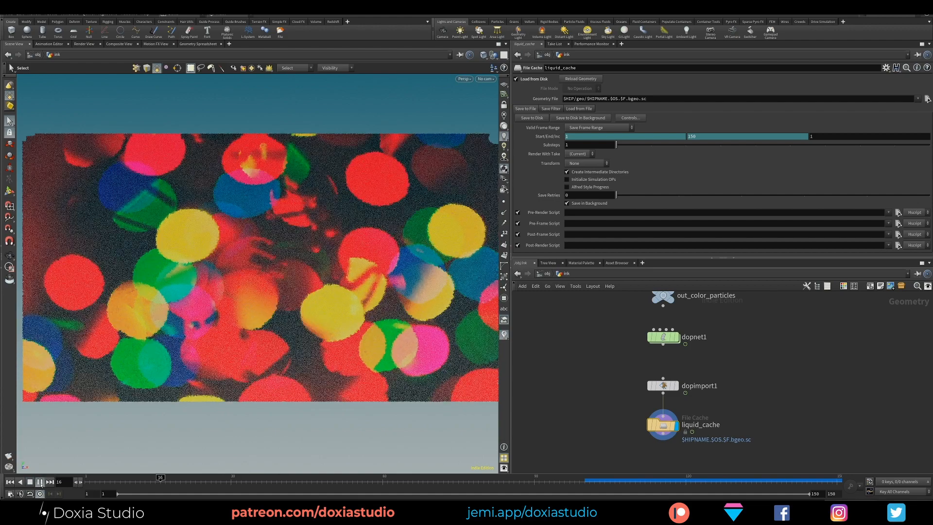